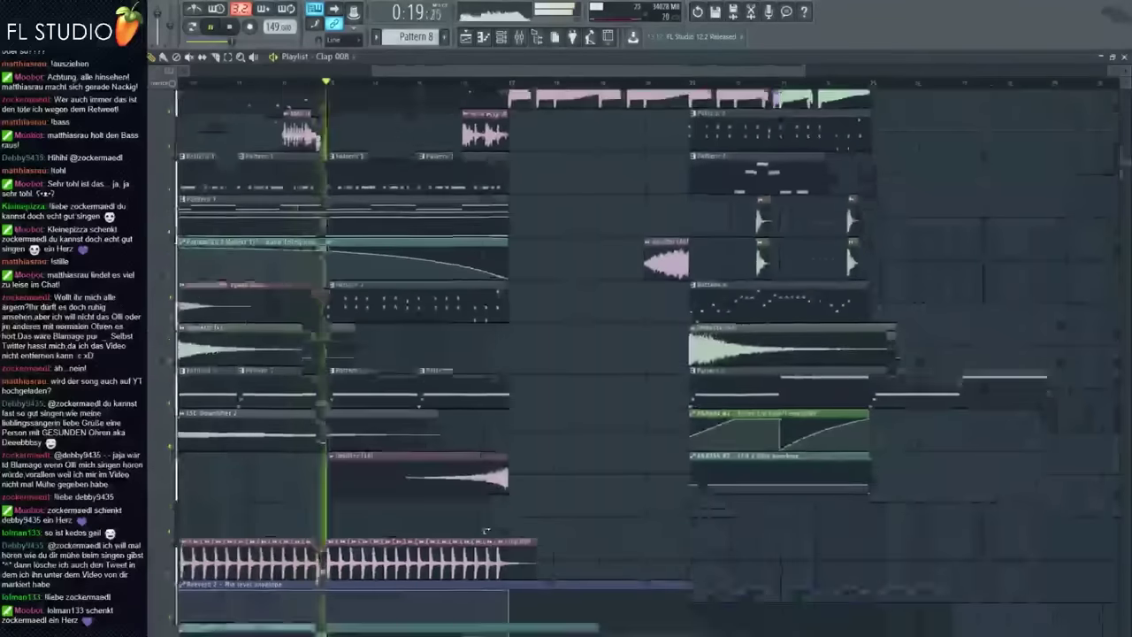
Build a clap roll by adding offset copies of the Clap 008 hits from bar 13 to 17, doubling them again from bar 15
scroll(674, 434, up, 3)
mouse_move(724, 449)
mouse_down()
mouse_move(288, 464)
mouse_move(706, 446)
mouse_move(462, 453)
mouse_up()
scroll(463, 453, up, 3)
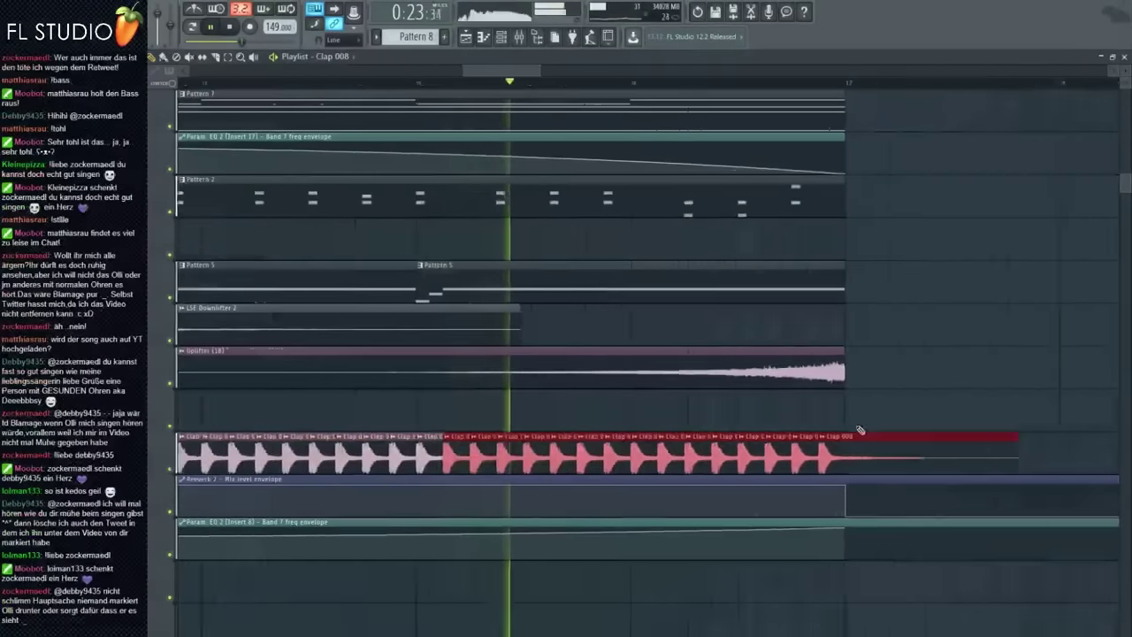
drag(1022, 450, 715, 459)
scroll(439, 461, up, 3)
mouse_move(616, 458)
mouse_down()
mouse_move(439, 461)
mouse_move(482, 461)
mouse_up()
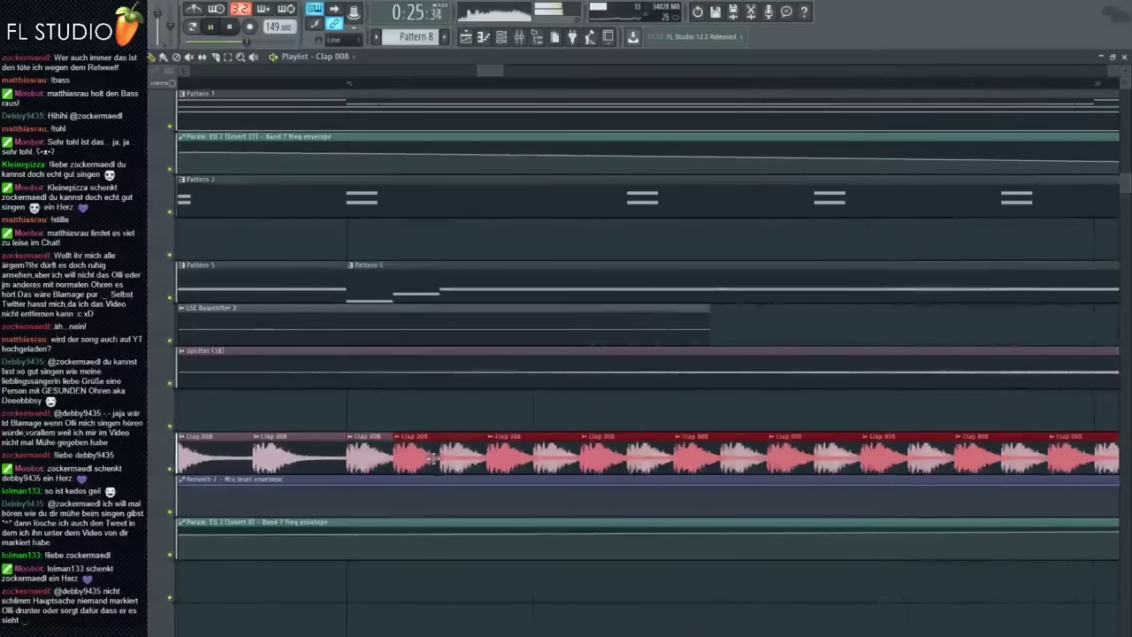
ctrl+click(472, 422)
scroll(462, 406, down, 3)
scroll(464, 408, down, 8)
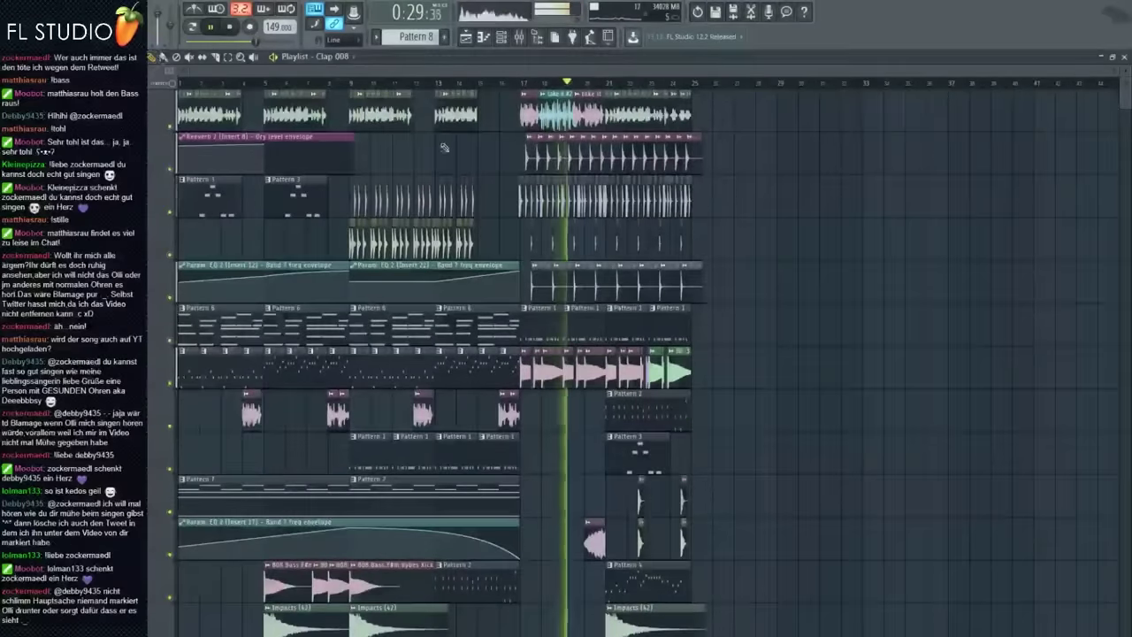
Play the section from bar 9 and set the playback selection to bars 9 to 17
scroll(417, 160, up, 3)
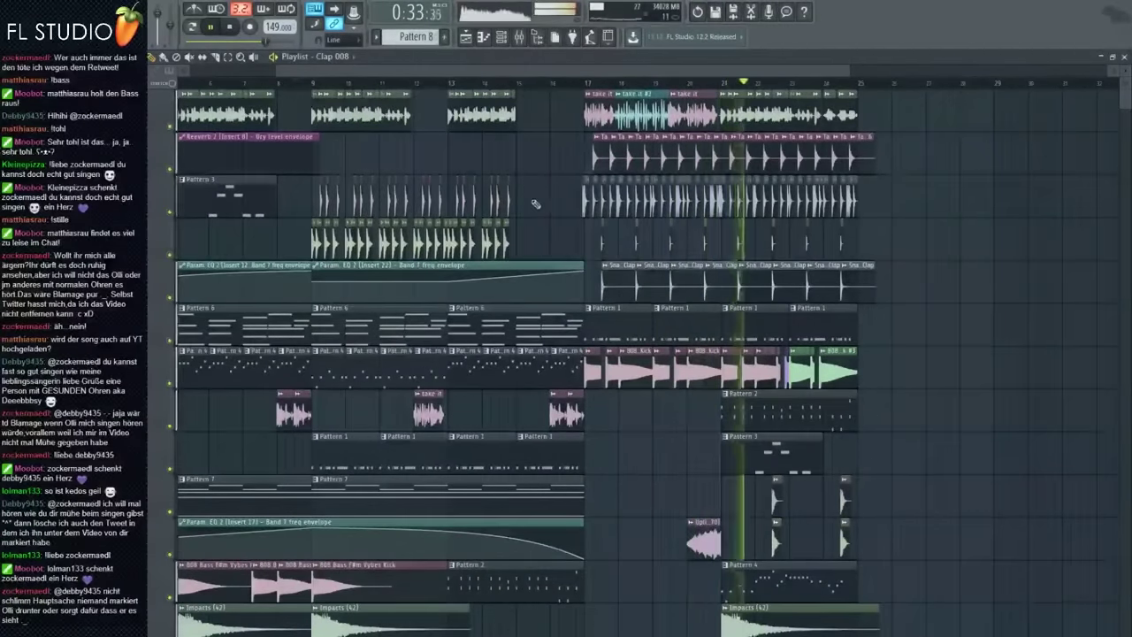
scroll(535, 204, down, 2)
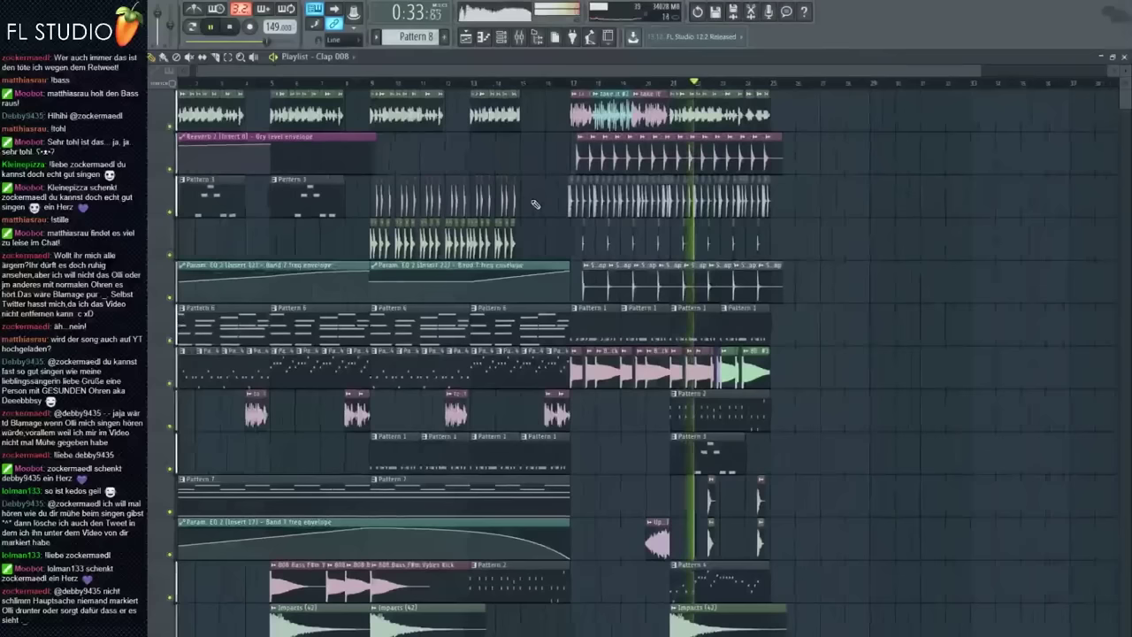
click(368, 85)
scroll(380, 354, down, 4)
scroll(397, 427, up, 3)
scroll(454, 456, up, 4)
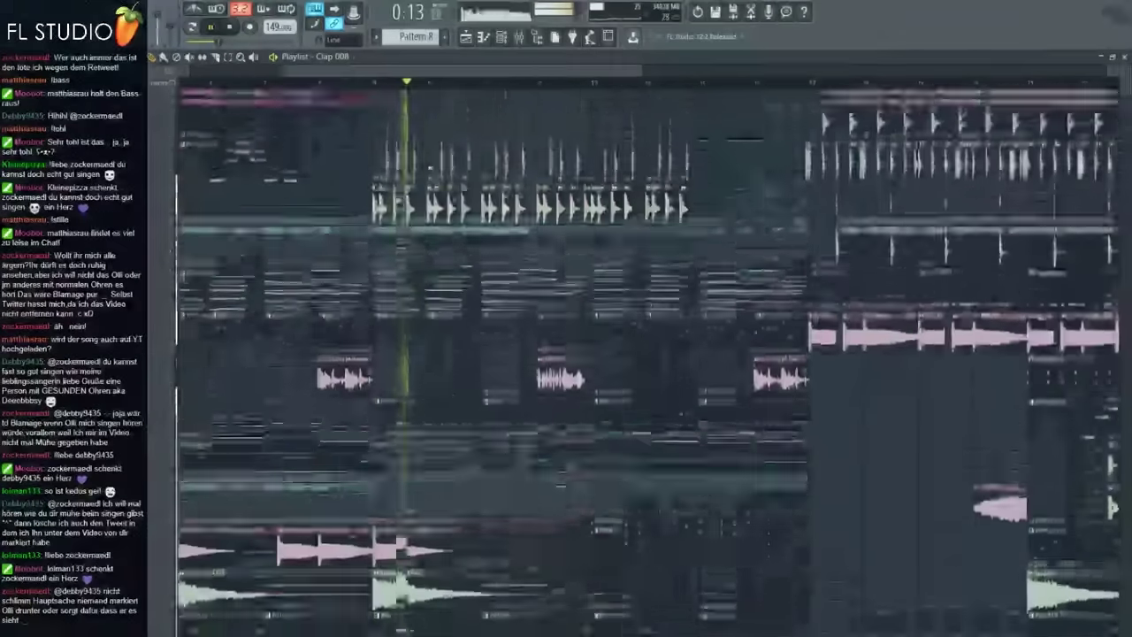
scroll(561, 485, up, 1)
scroll(481, 466, down, 5)
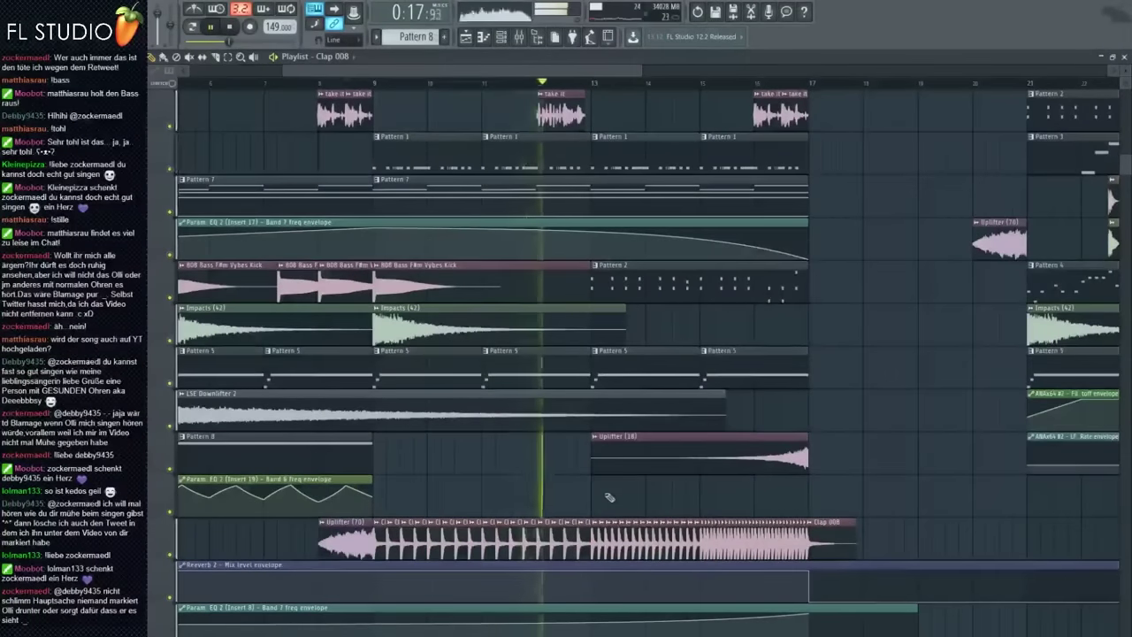
drag(375, 84, 808, 85)
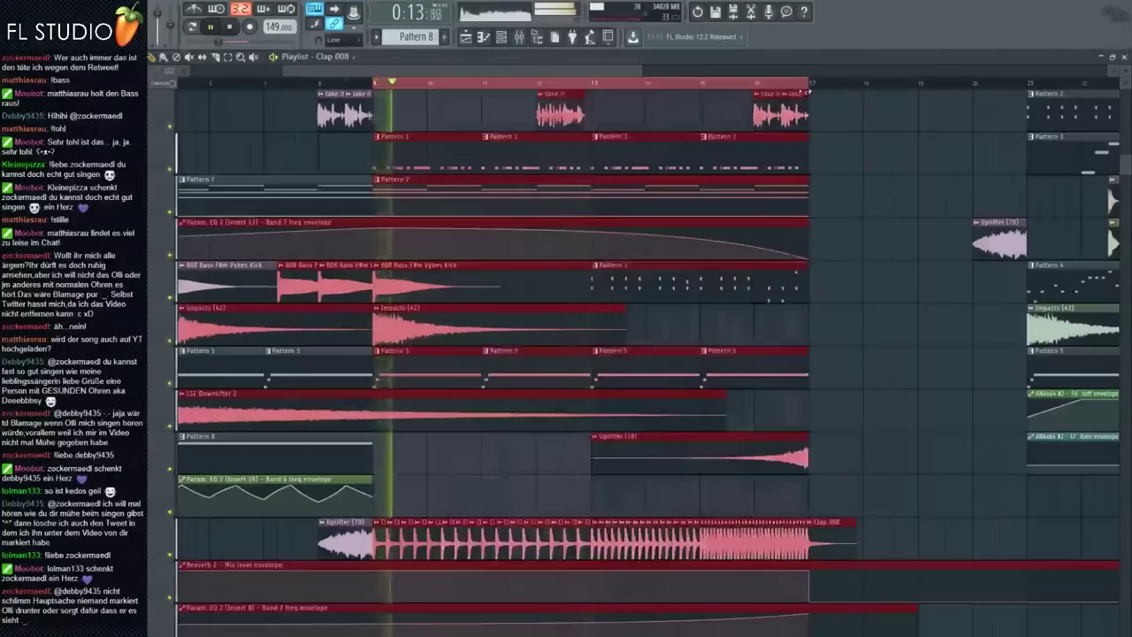
Add Fruity parametric EQ 2 with a low-frequency cut to the Insert 24 mixer track and adjust the track's fader level
key(F9)
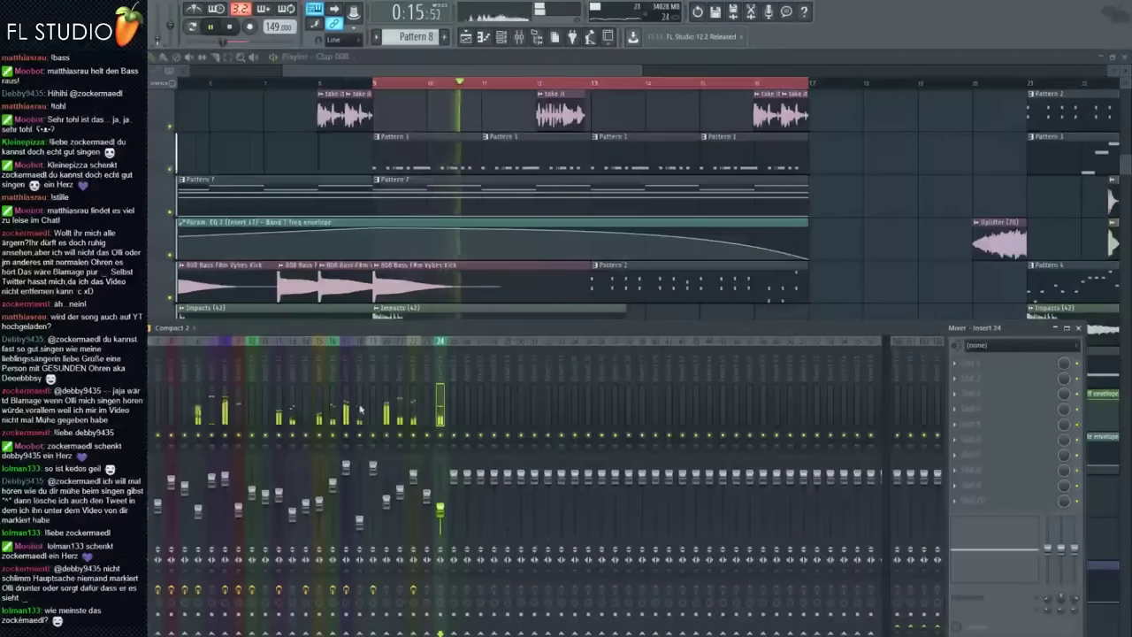
key(F8)
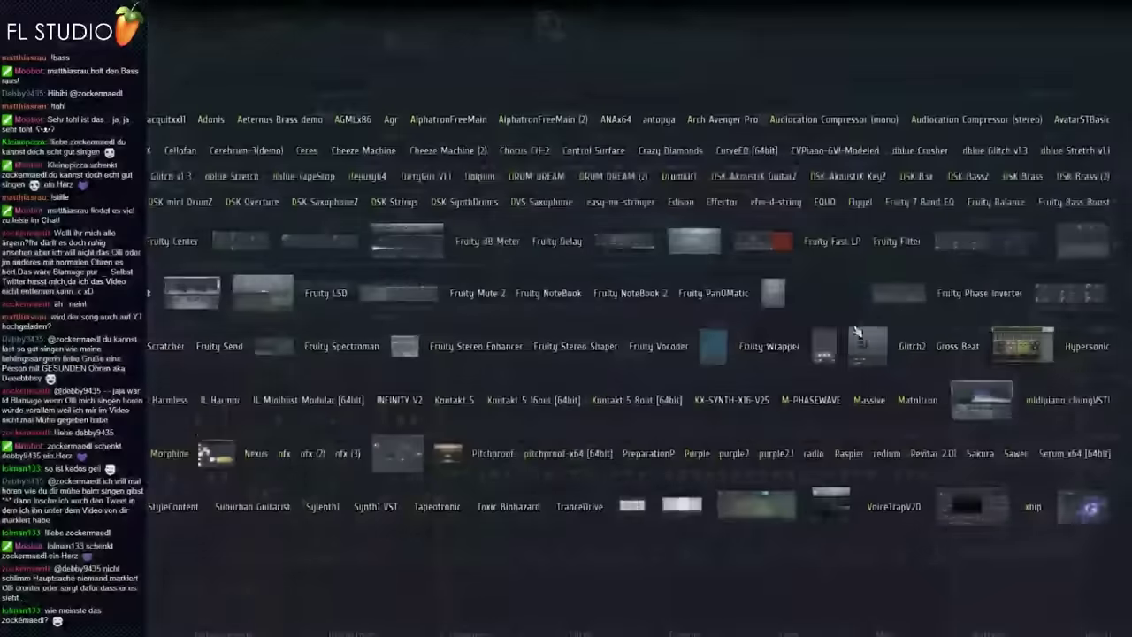
click(856, 325)
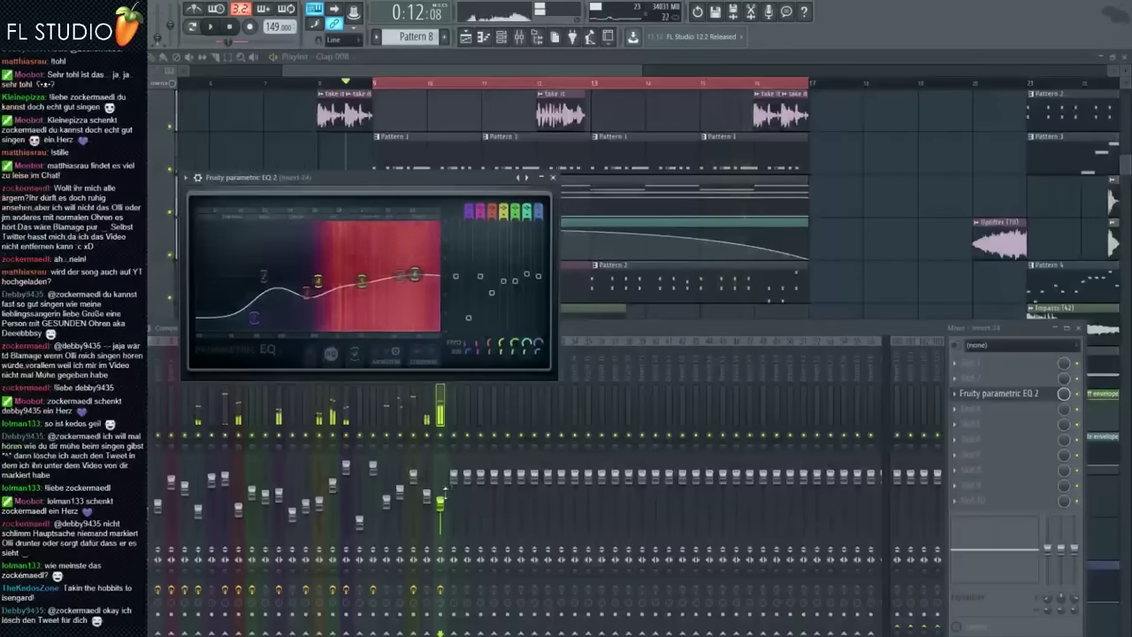
click(441, 502)
click(850, 237)
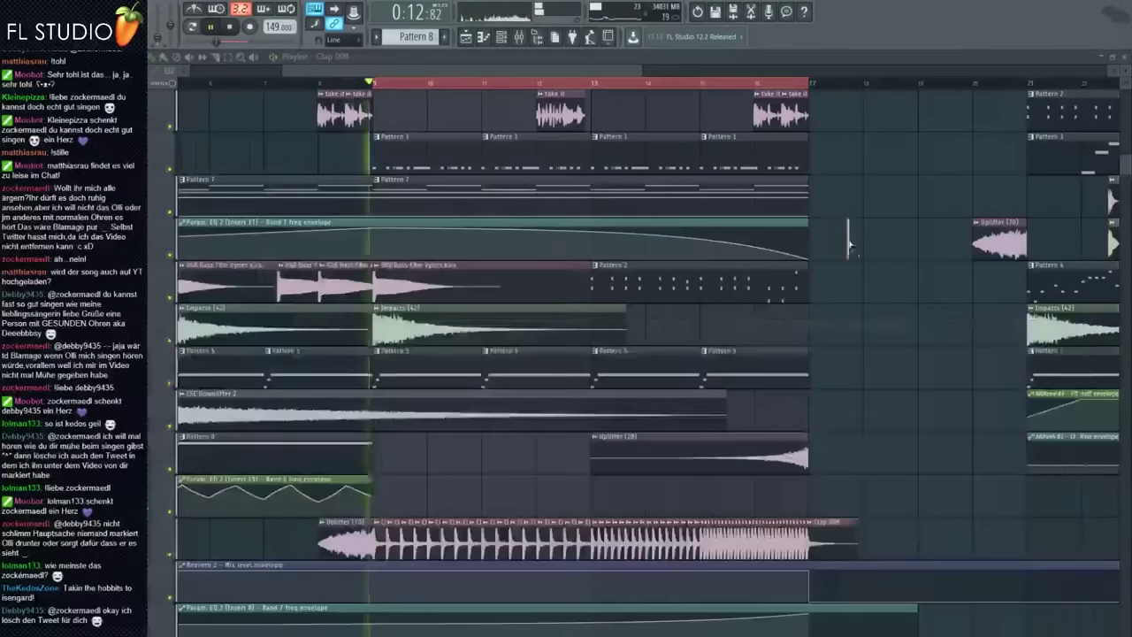
right_click(850, 237)
Double the Clap 008 hits from bar 16 to 17 once more with offset copies between the existing ones
scroll(839, 449, up, 3)
drag(862, 538, 764, 557)
scroll(752, 544, up, 5)
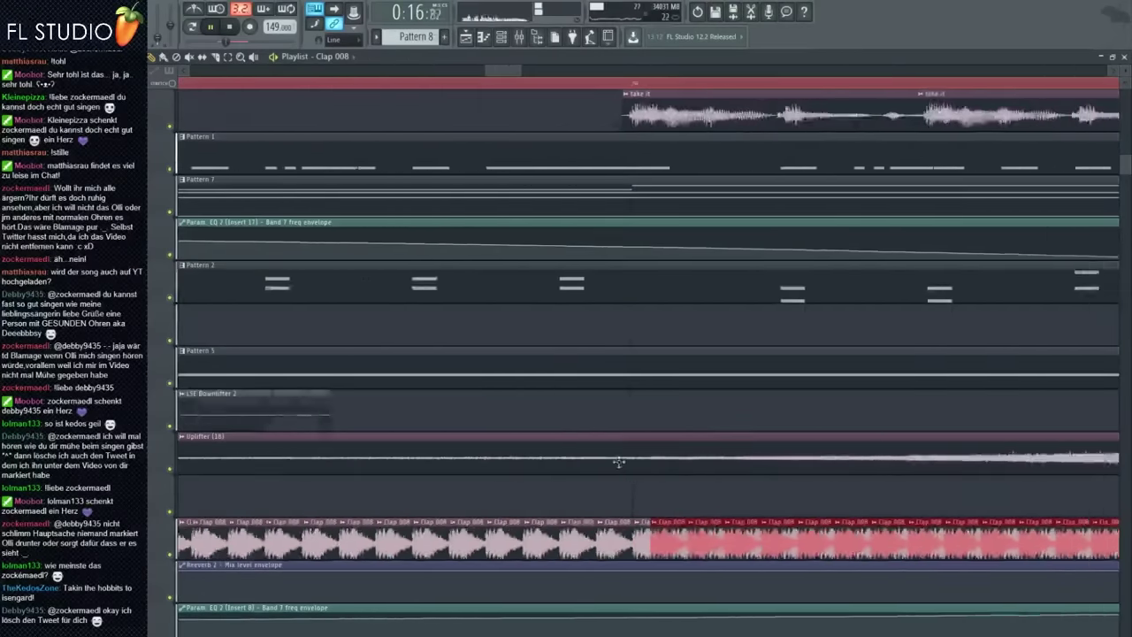
scroll(707, 527, down, 5)
Replace the long kedos2 vocal phrase at bar 13 with short chops of its opening, repeated around bars 13, 14 and 15
scroll(548, 309, up, 7)
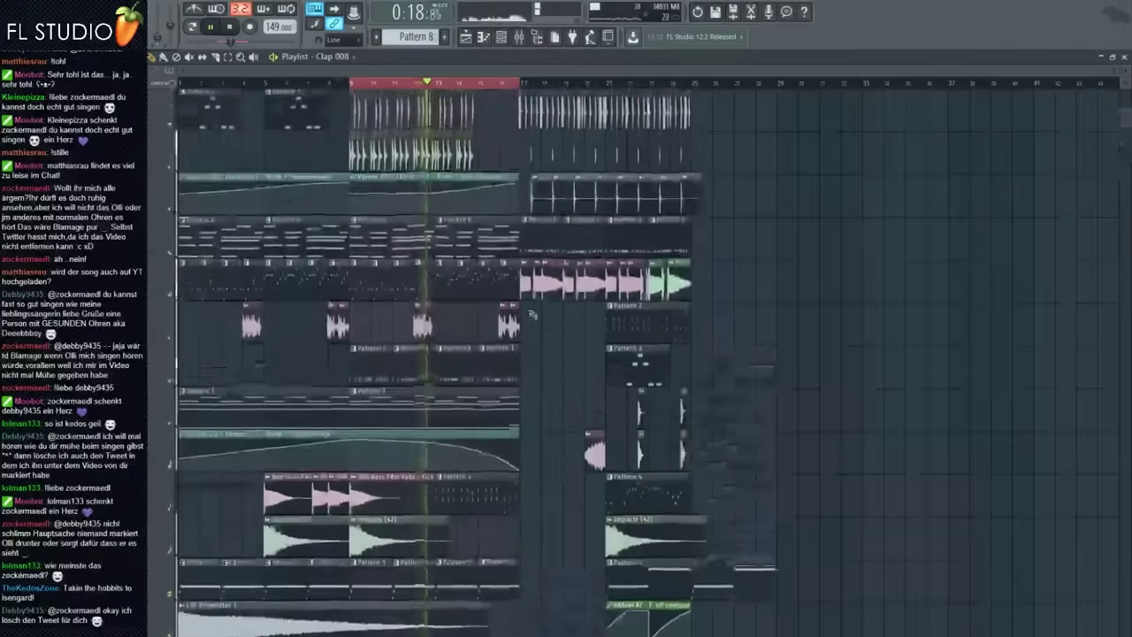
scroll(522, 256, up, 5)
scroll(367, 99, up, 1)
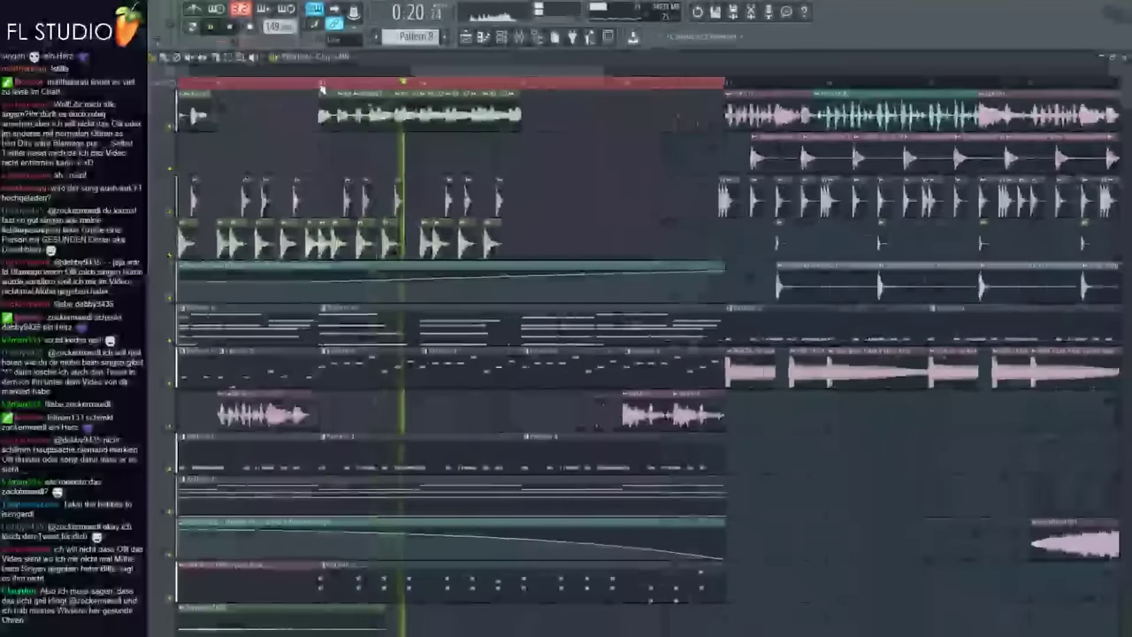
click(322, 84)
right_click(434, 114)
drag(437, 114, 287, 123)
drag(383, 125, 584, 115)
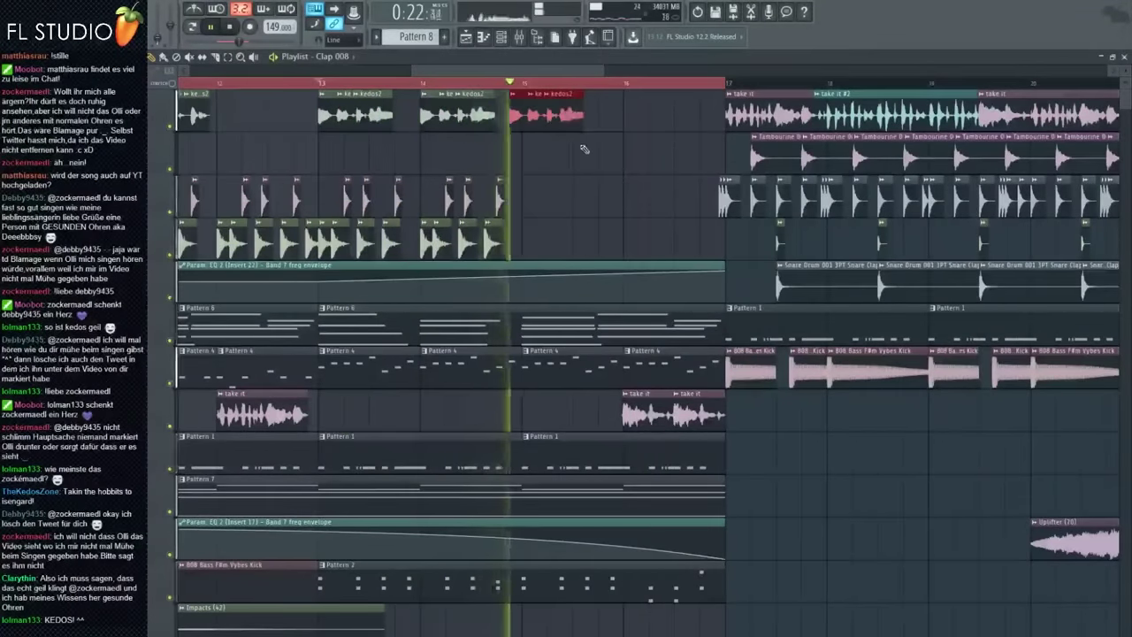
Play the arrangement from the start and again from just before bar 5 to review the section leading into bar 9
scroll(327, 141, down, 2)
scroll(327, 142, down, 2)
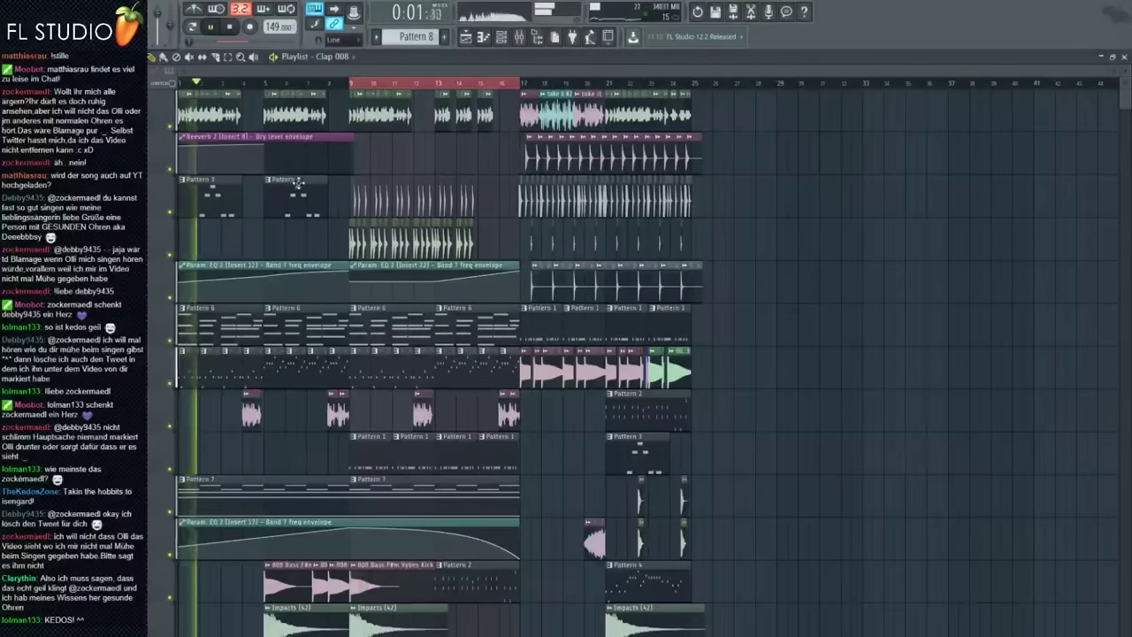
scroll(297, 182, down, 1)
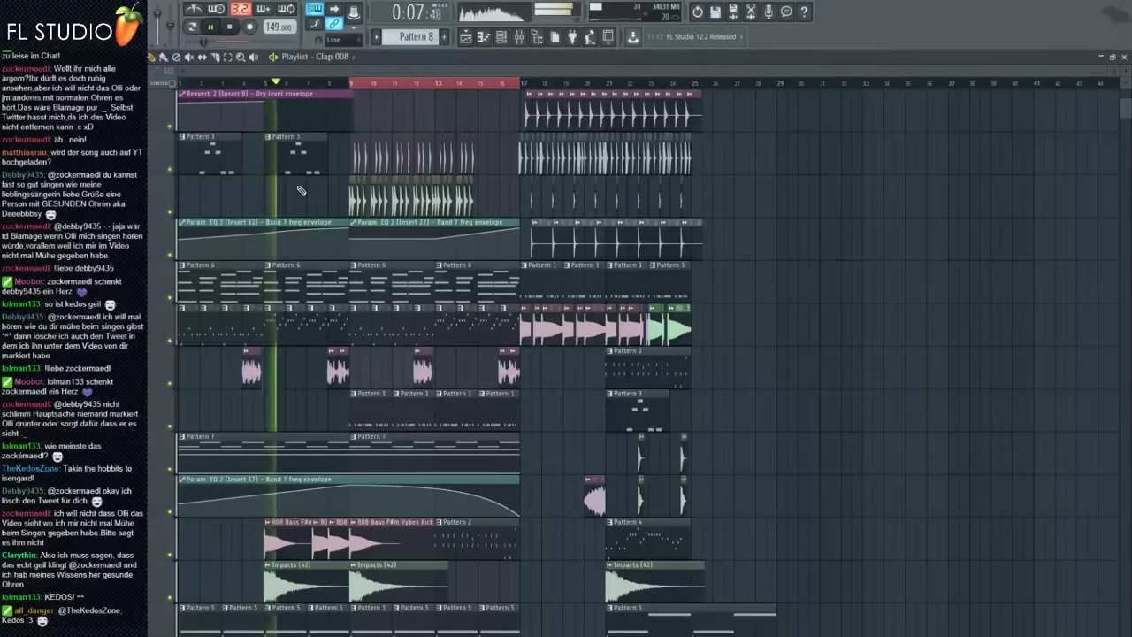
click(257, 85)
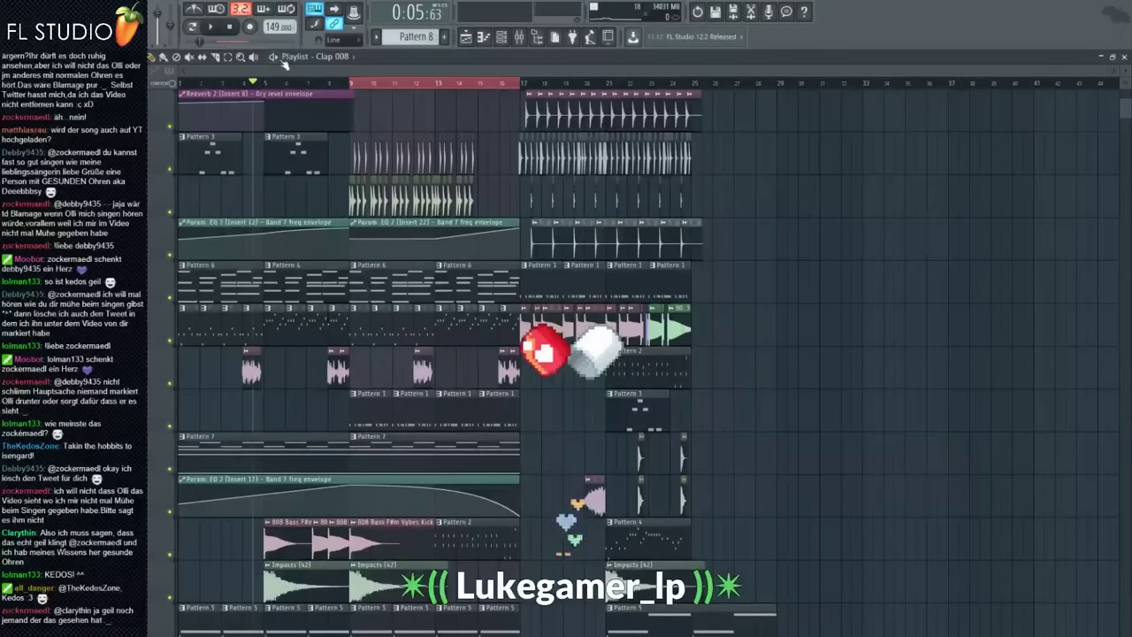
key(space)
scroll(275, 382, up, 2)
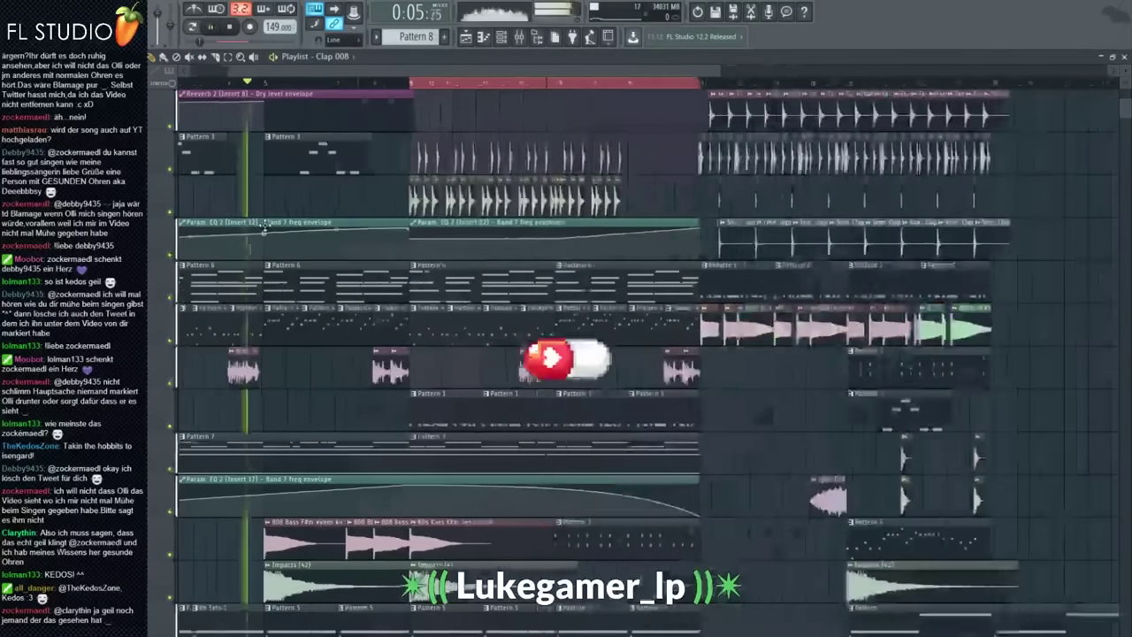
scroll(275, 354, up, 1)
scroll(283, 266, up, 1)
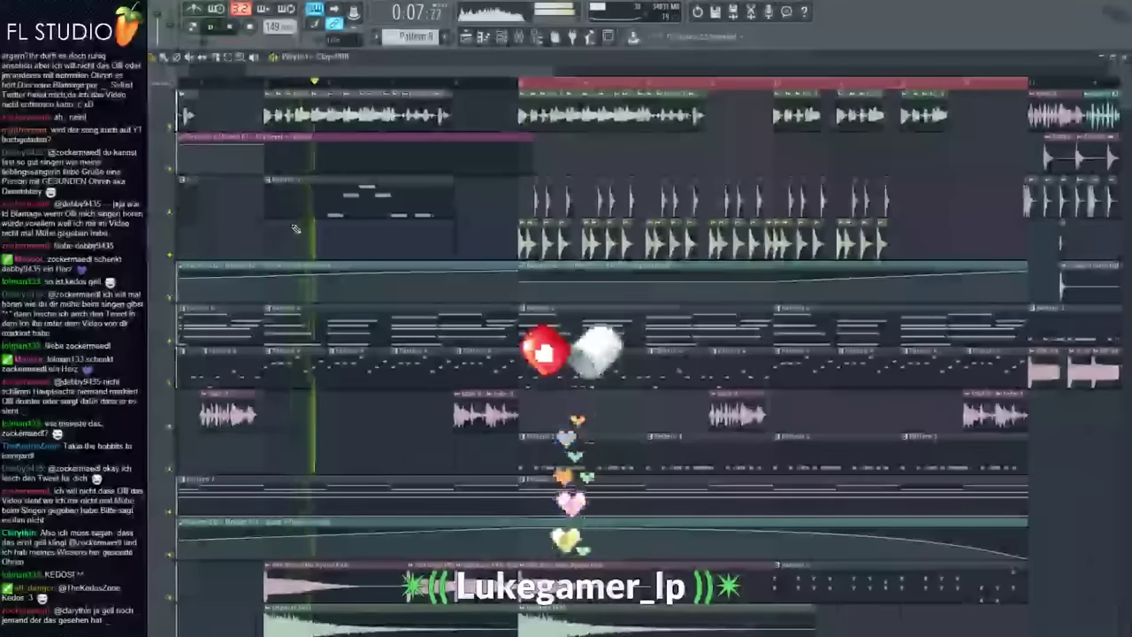
scroll(296, 230, down, 2)
scroll(301, 223, up, 2)
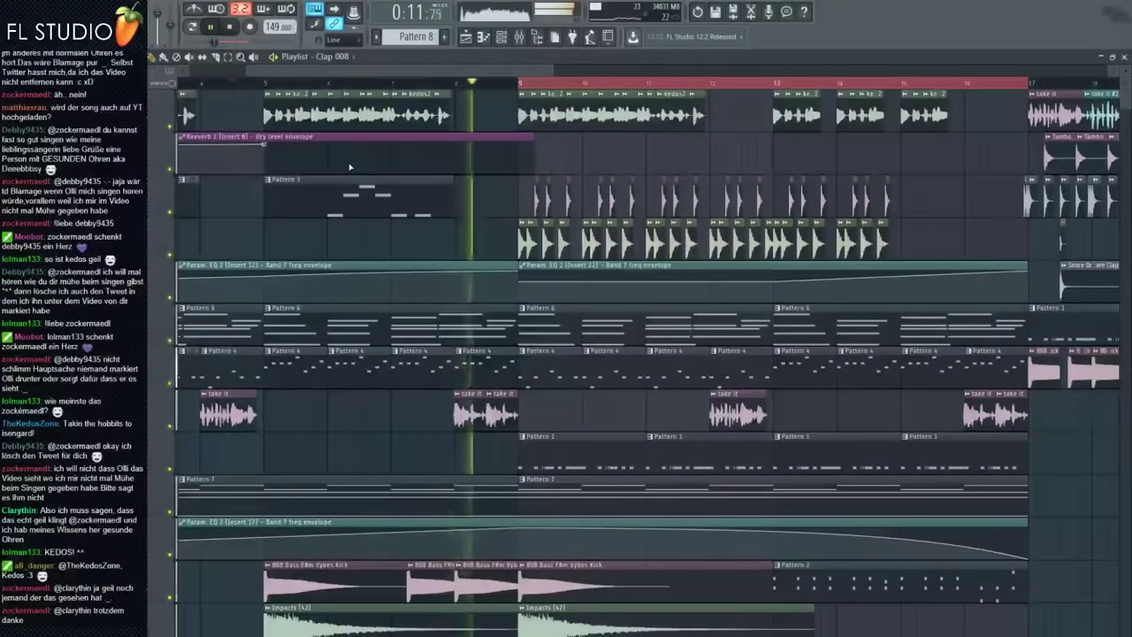
Delete the kedos2 vocal clips that start at bar 9 and play the passage without them
click(381, 179)
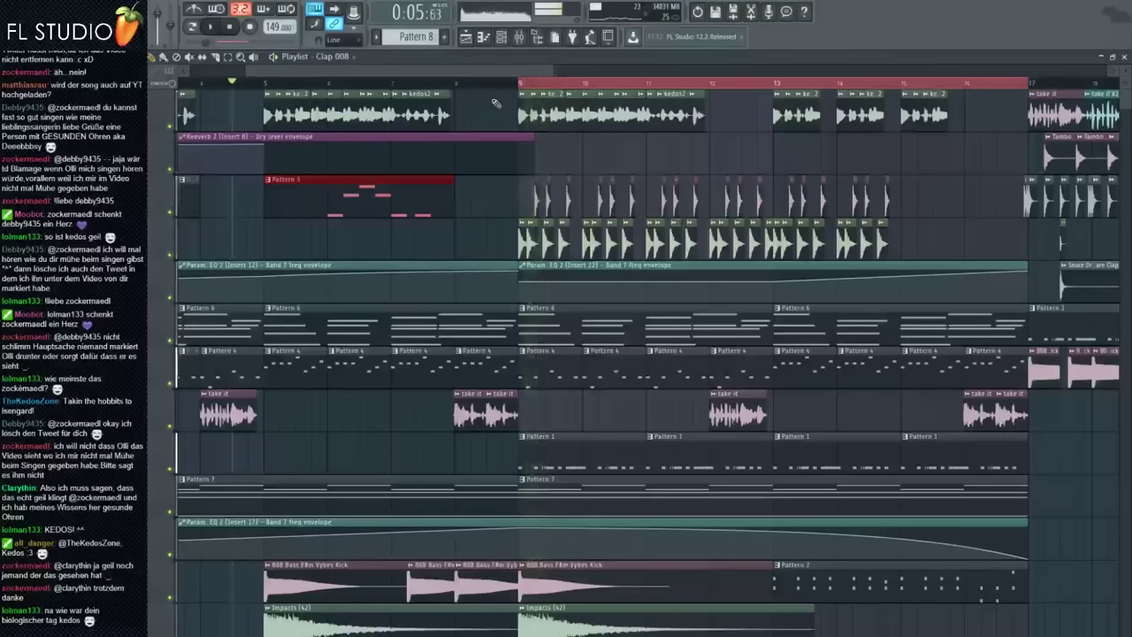
drag(567, 118, 703, 112)
key(space)
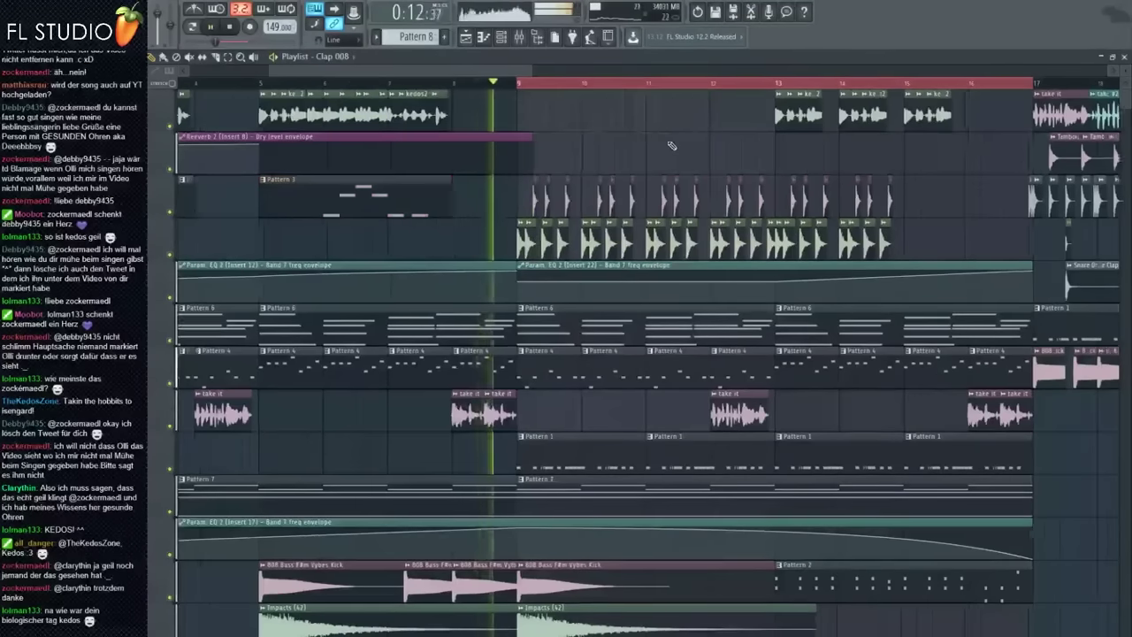
scroll(670, 145, up, 2)
scroll(659, 147, down, 2)
scroll(656, 148, down, 2)
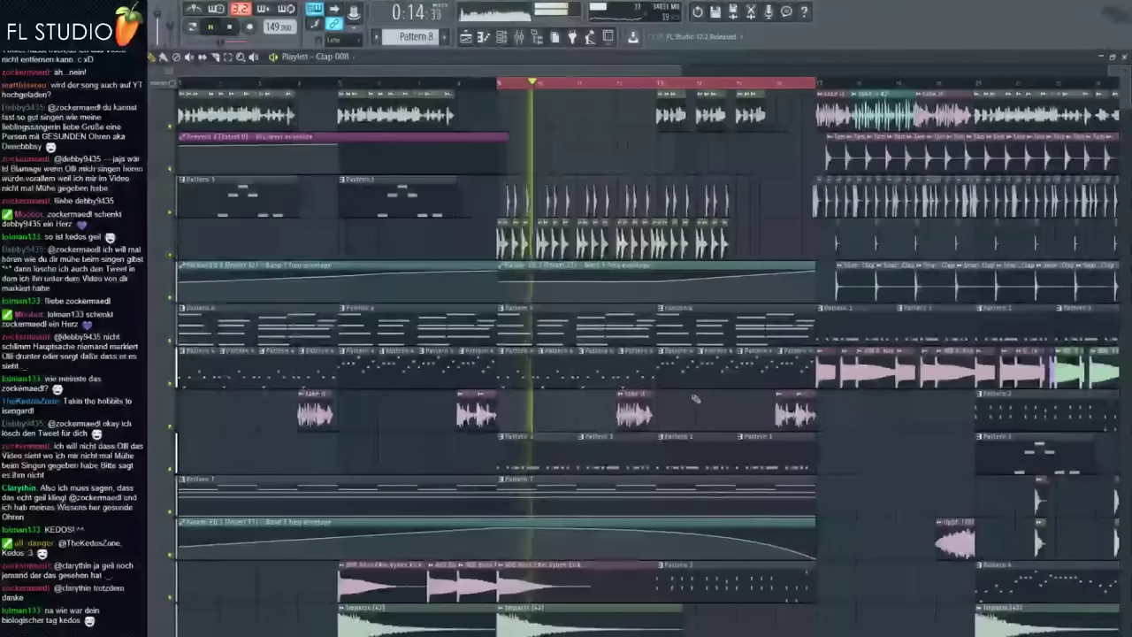
Replace the single take it clip in bar 12 with two short take it cuts matching those in bar 16
scroll(645, 160, up, 2)
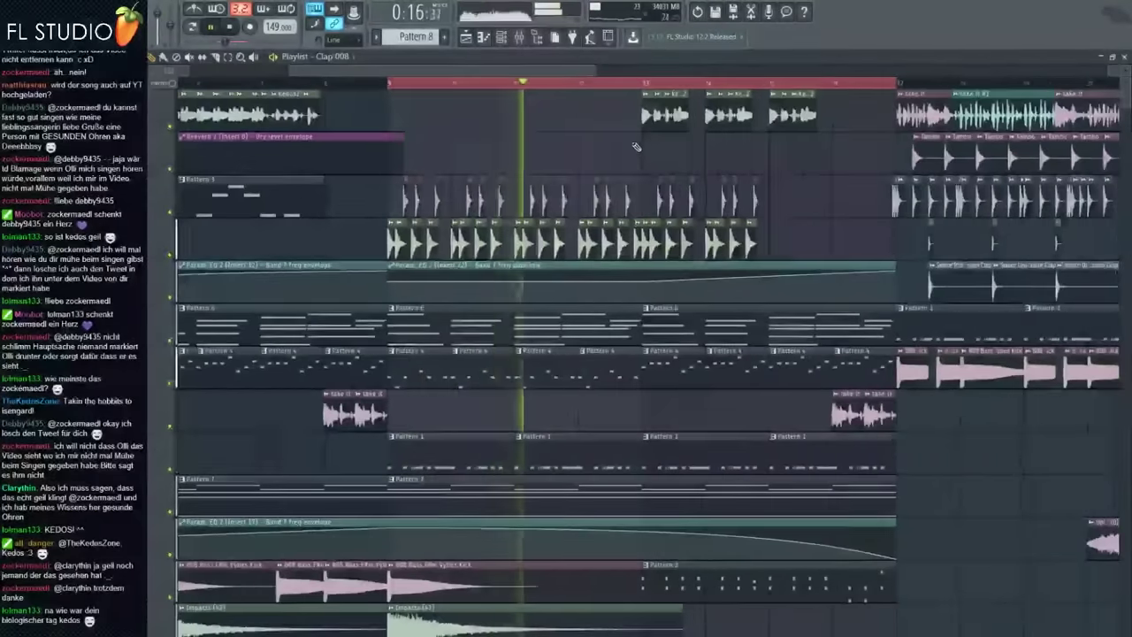
click(846, 409)
drag(574, 412, 585, 412)
drag(598, 413, 617, 413)
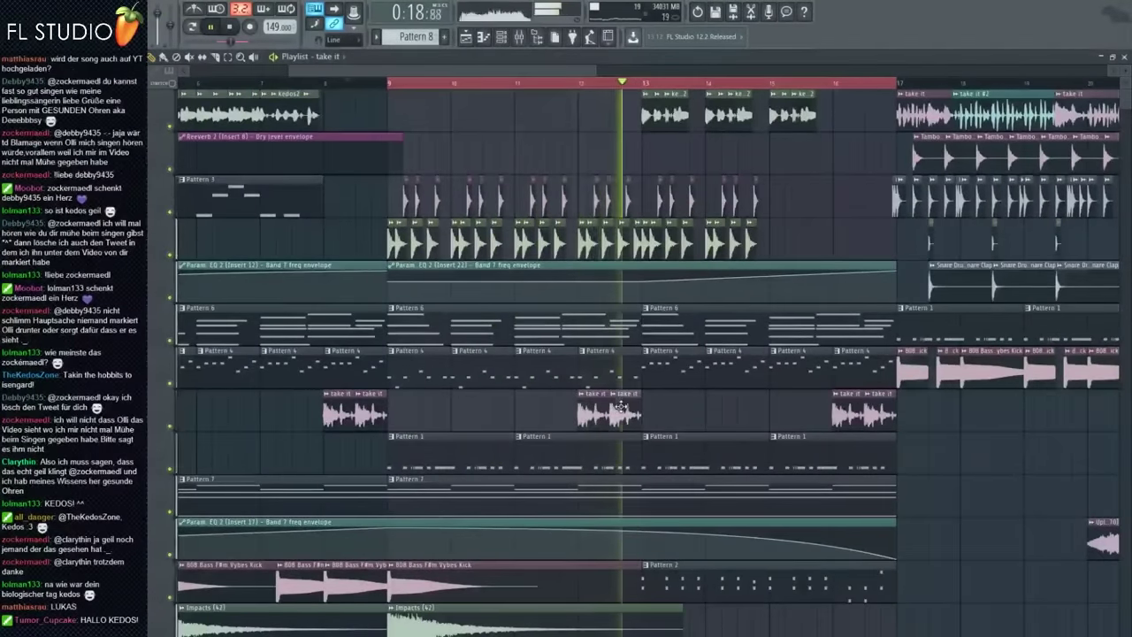
click(582, 83)
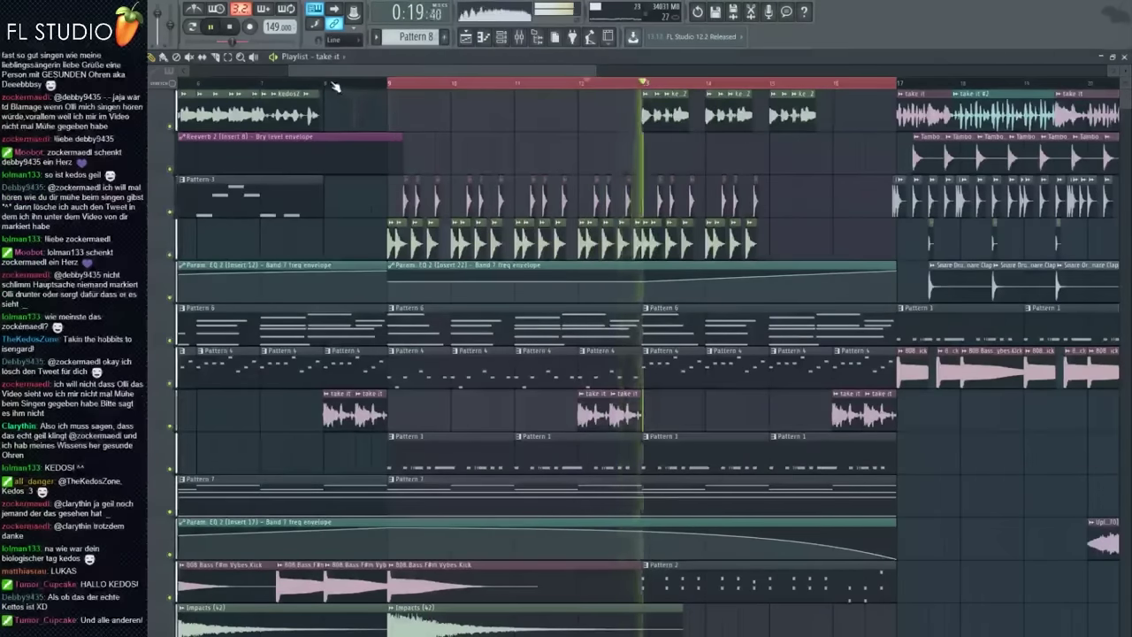
Replay the lead-in to bar 9 with the mixer open and solo the Insert 23 track to check its sound
click(346, 83)
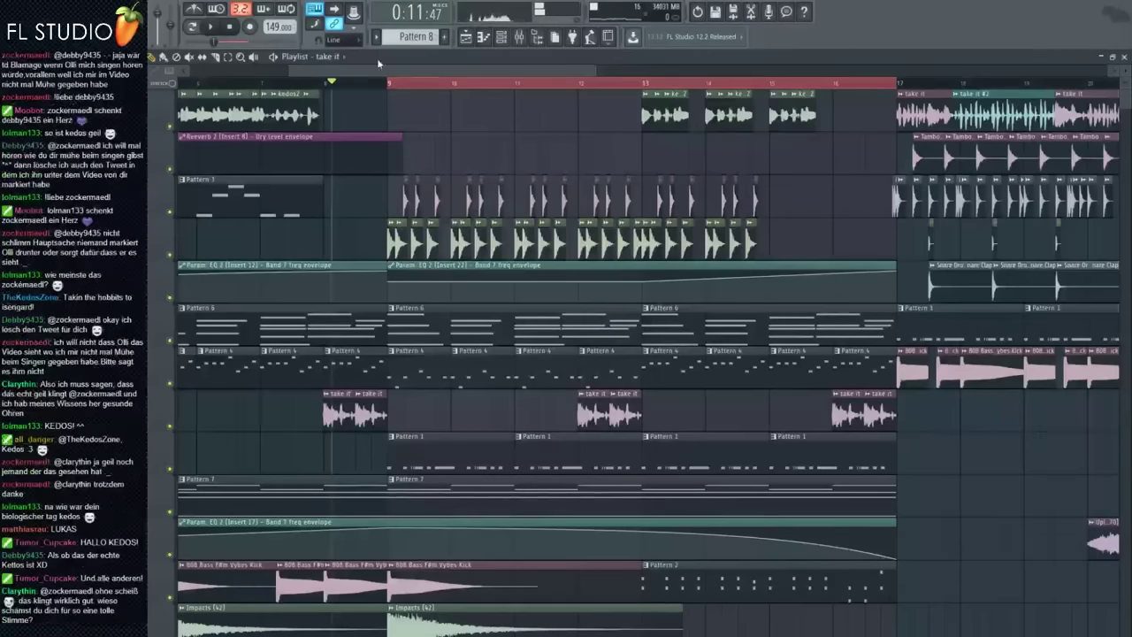
click(520, 37)
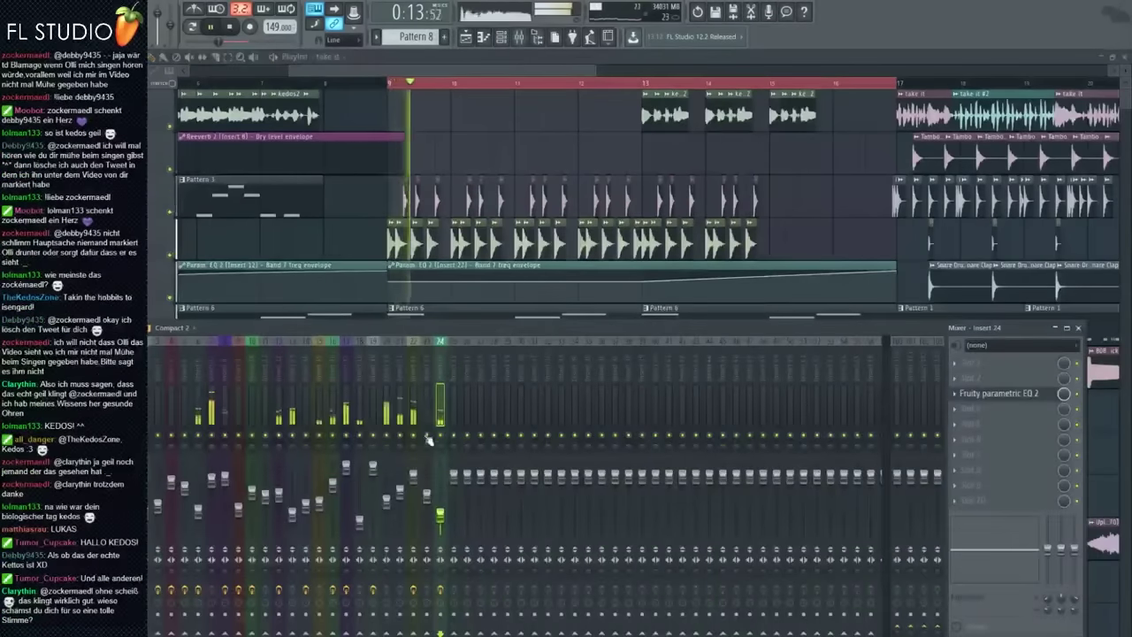
key(space)
key(space)
right_click(424, 444)
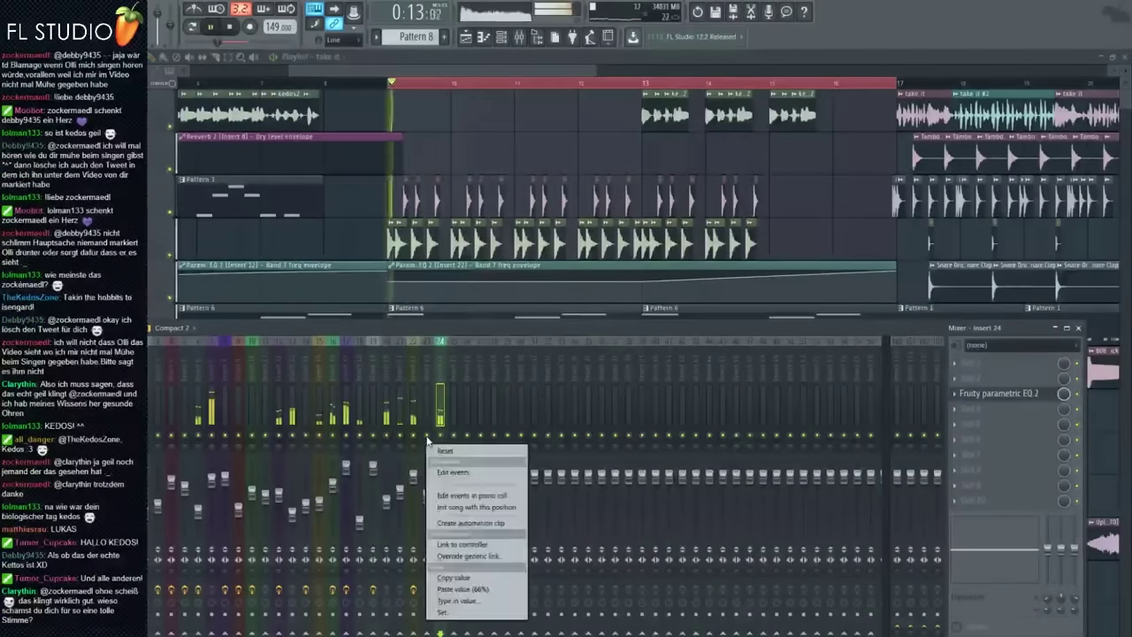
right_click(428, 436)
key(space)
right_click(428, 449)
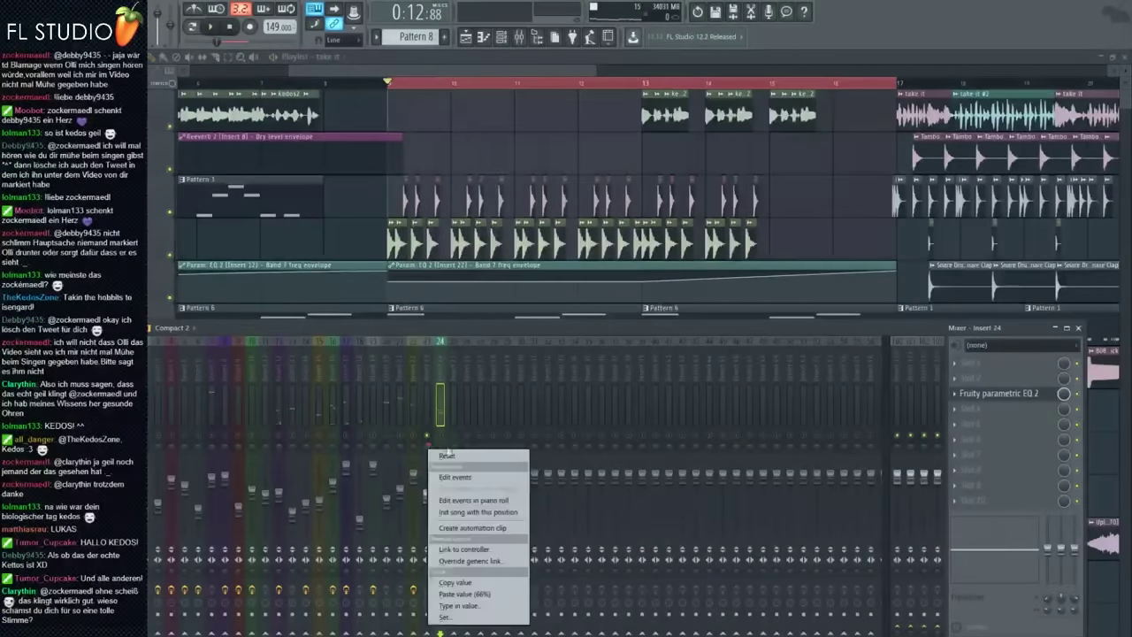
click(441, 457)
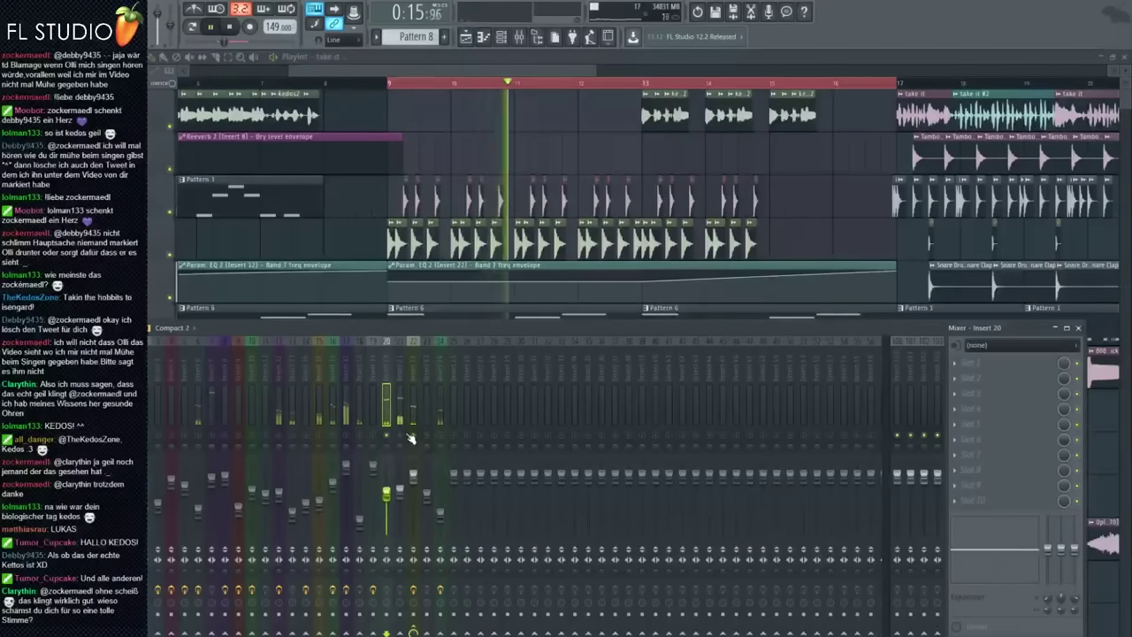
Toggle solo on the Insert 22 mixer track, close the mixer and replay the arrangement from bar 8
right_click(410, 437)
click(358, 84)
key(F9)
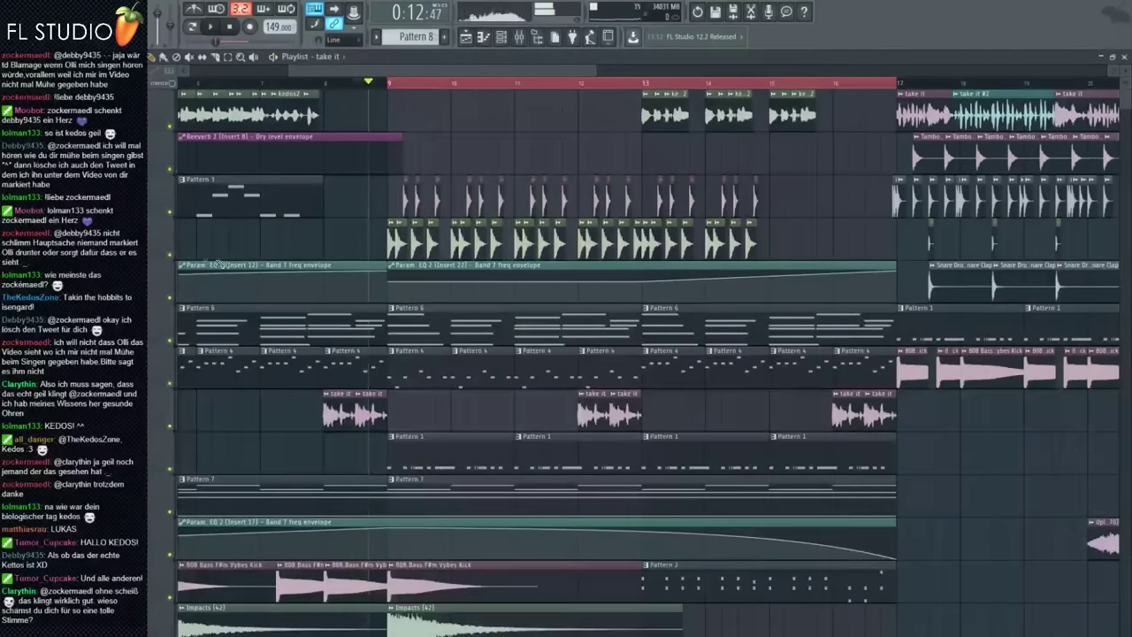
key(space)
scroll(346, 246, down, 2)
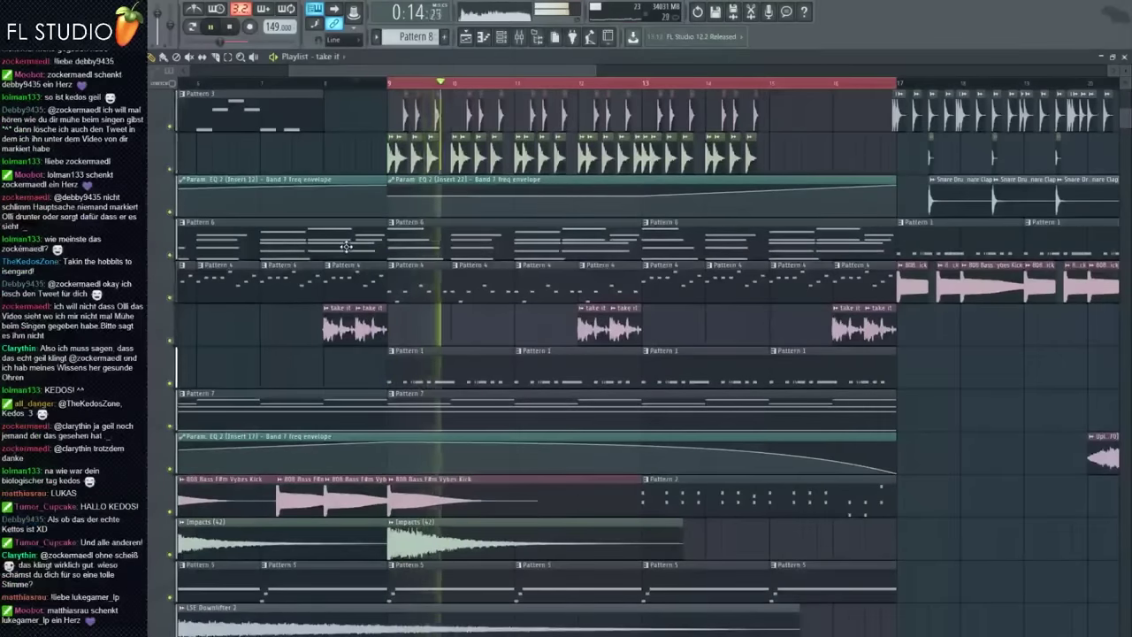
Check the levels in the mixer while bars 9 to 13 play and clear the playlist's time selection over bars 9 to 16
scroll(346, 246, up, 2)
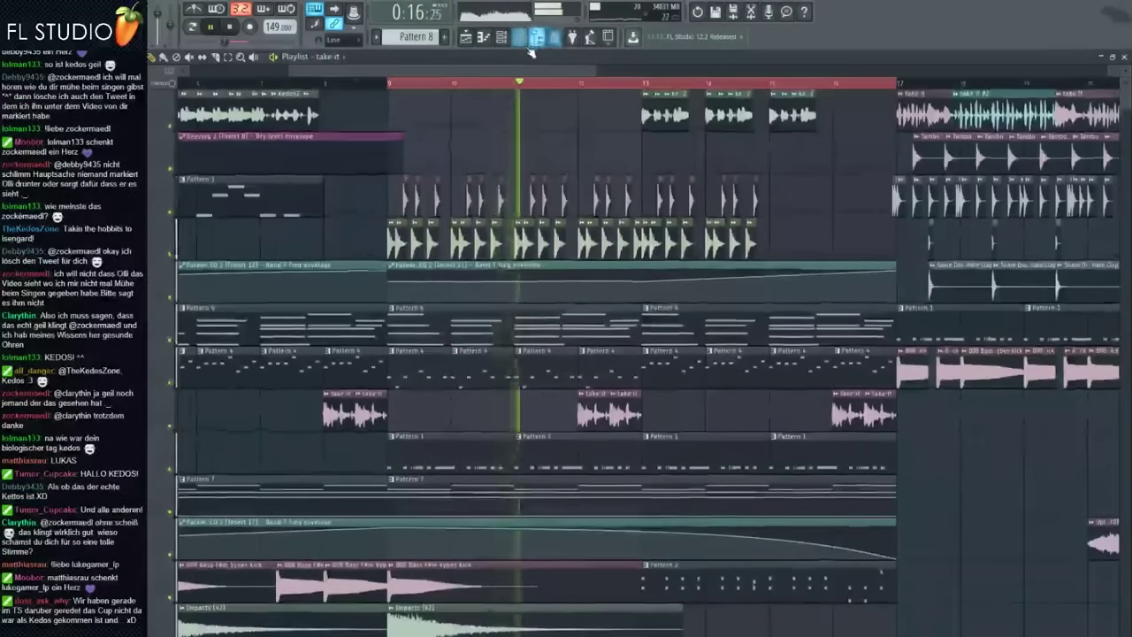
click(519, 37)
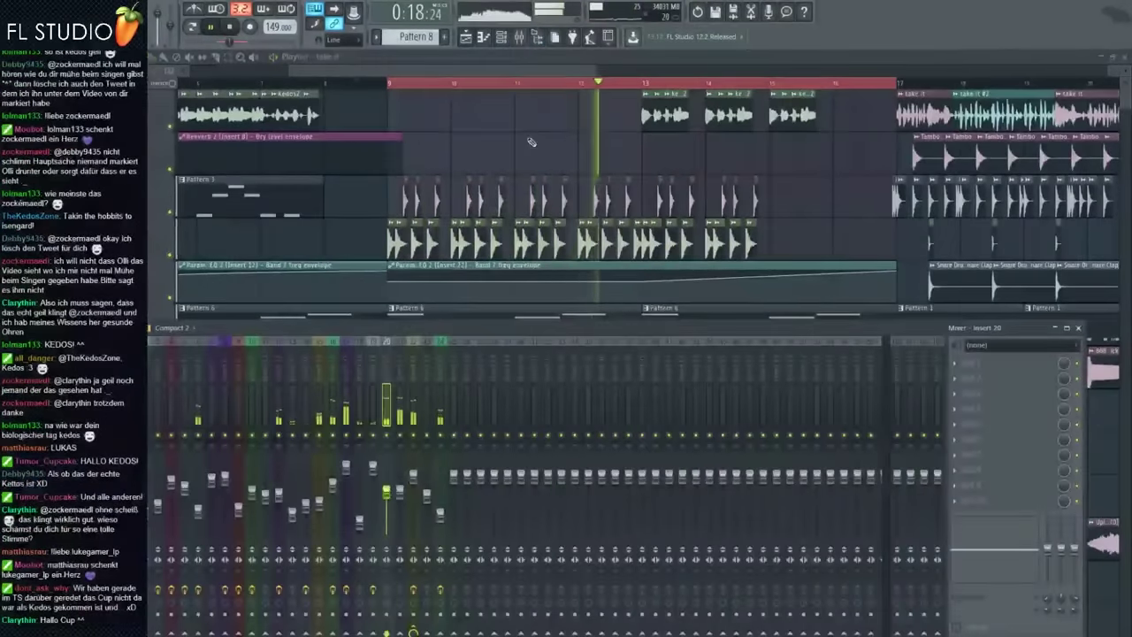
key(F9)
scroll(531, 141, down, 2)
click(228, 56)
key(ctrl+d)
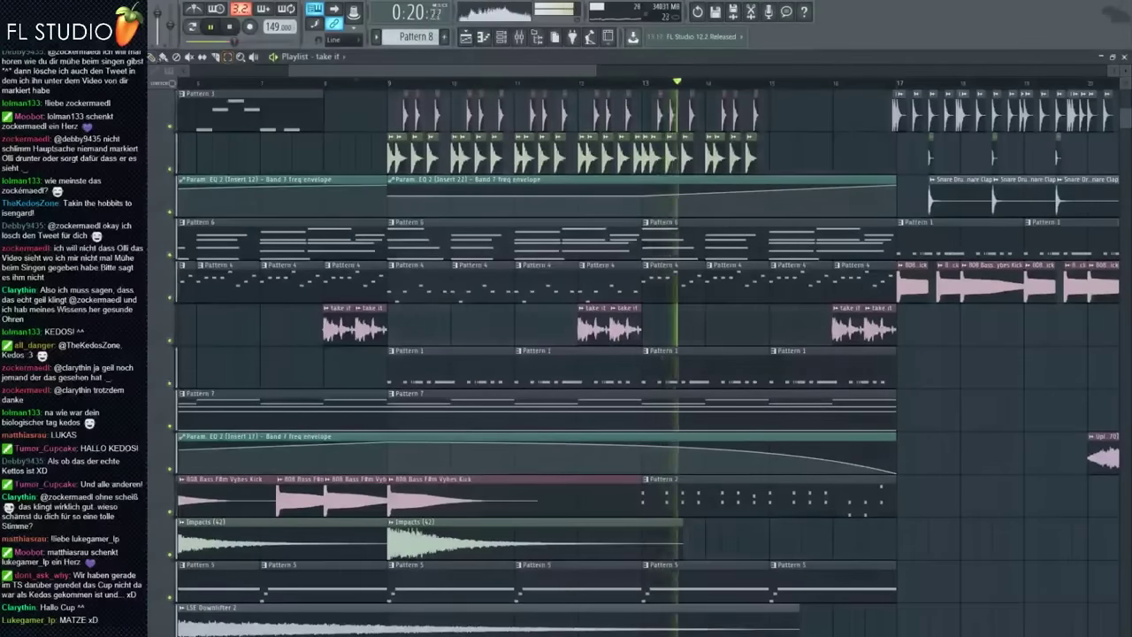
click(153, 57)
Raise the Insert 24 mixer fader slightly and close the mixer
scroll(735, 324, down, 2)
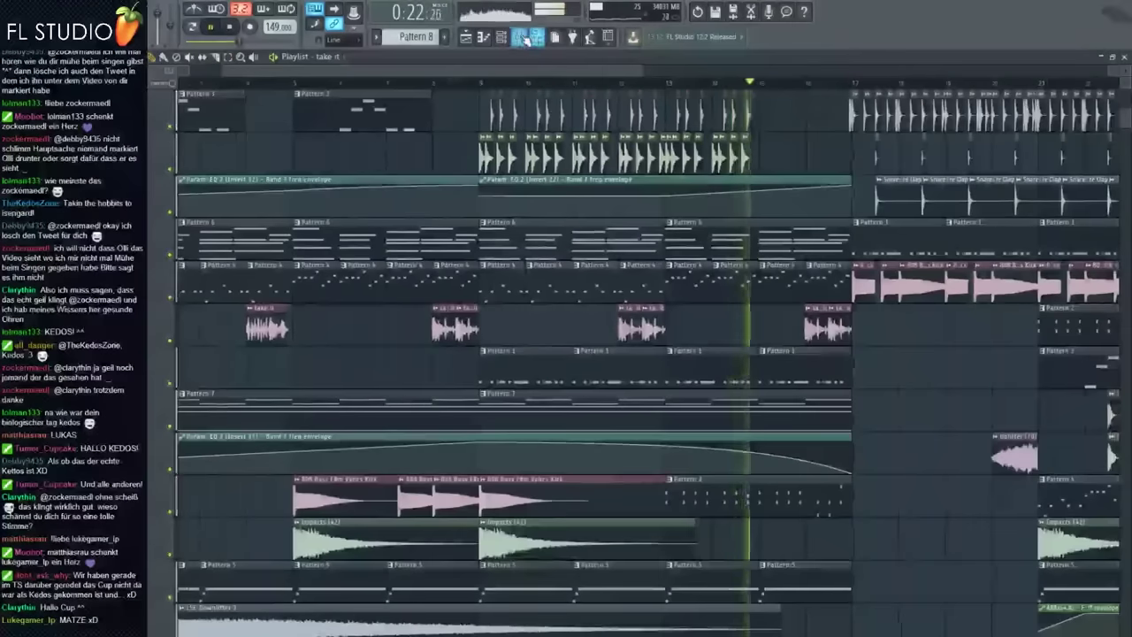
click(521, 37)
click(442, 516)
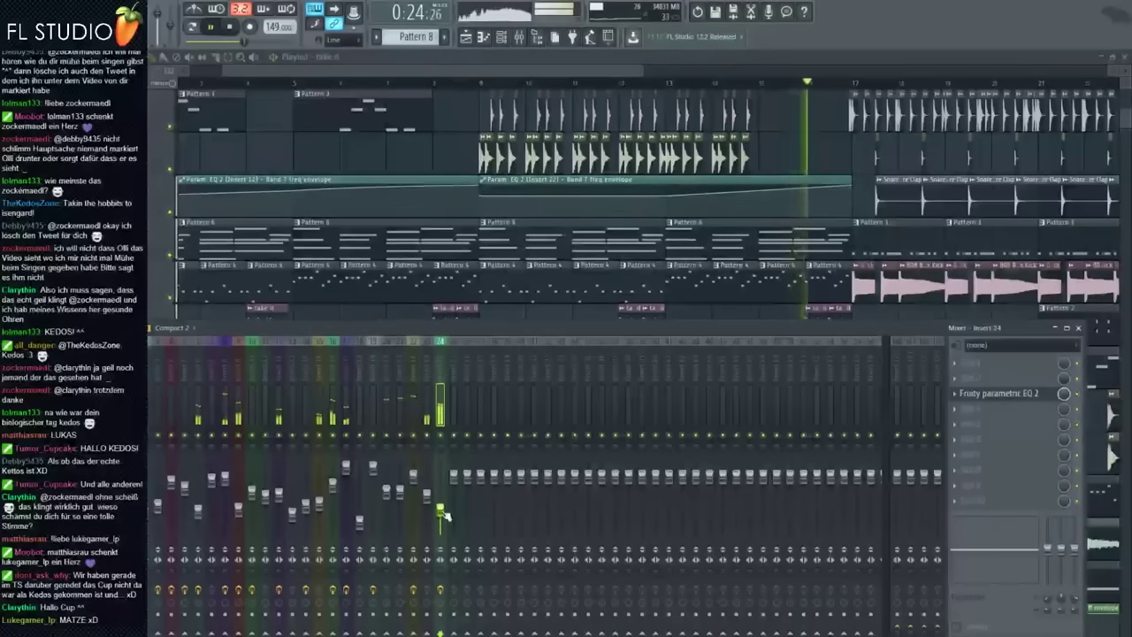
click(1078, 328)
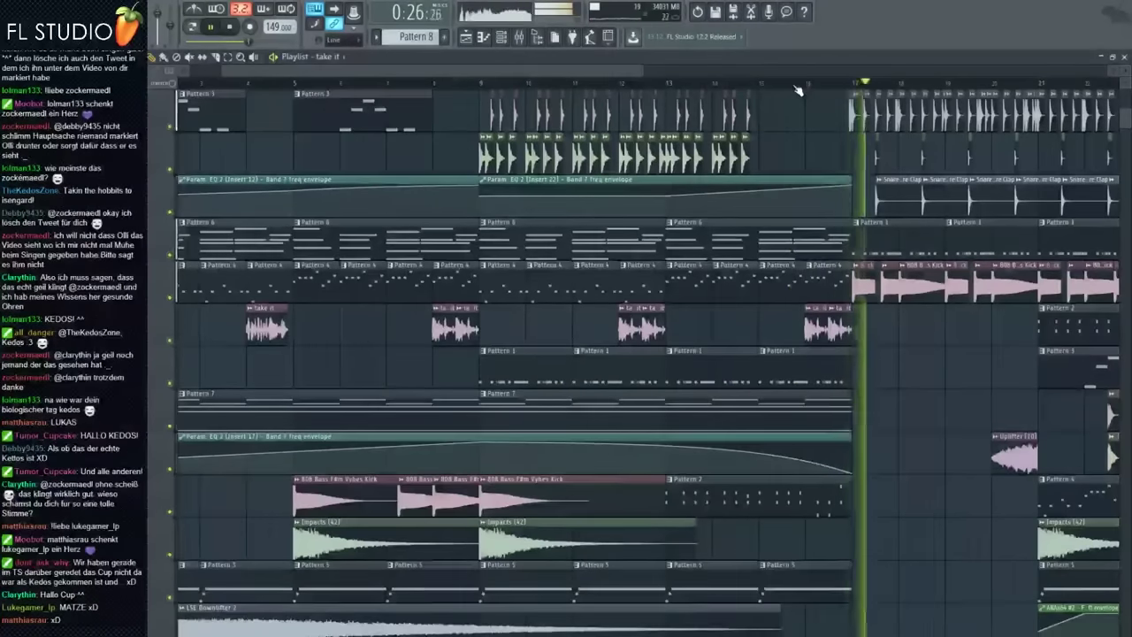
Listen on through the drop in bars 17 to 21 and replay the build-up from the second half of bar 8
scroll(805, 124, up, 2)
scroll(576, 193, down, 4)
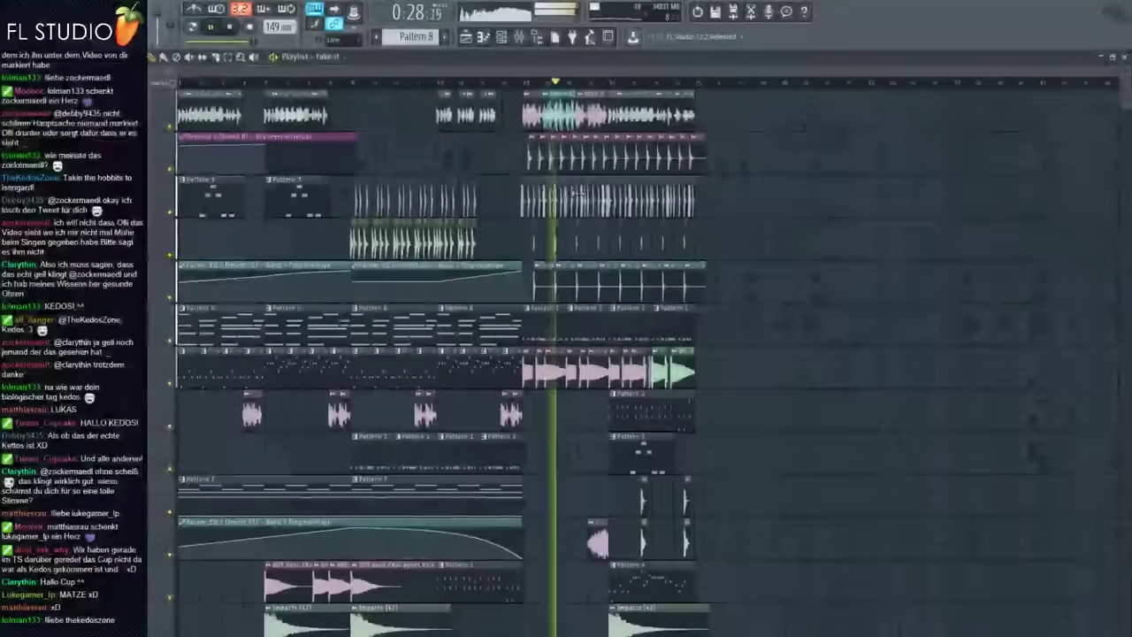
scroll(577, 192, up, 3)
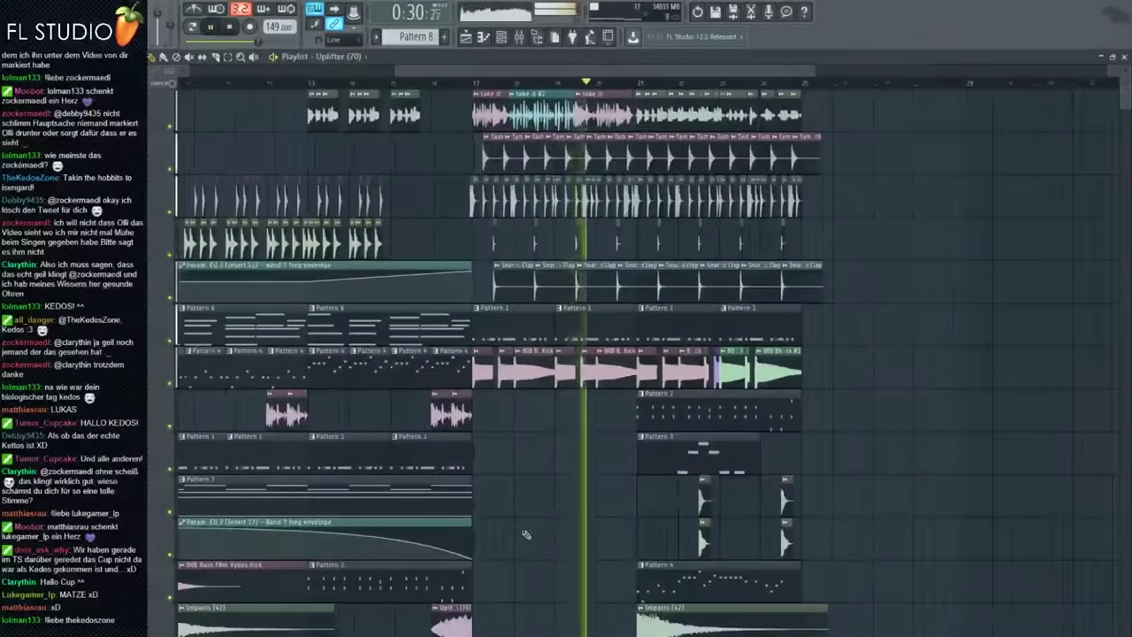
scroll(526, 535, up, 1)
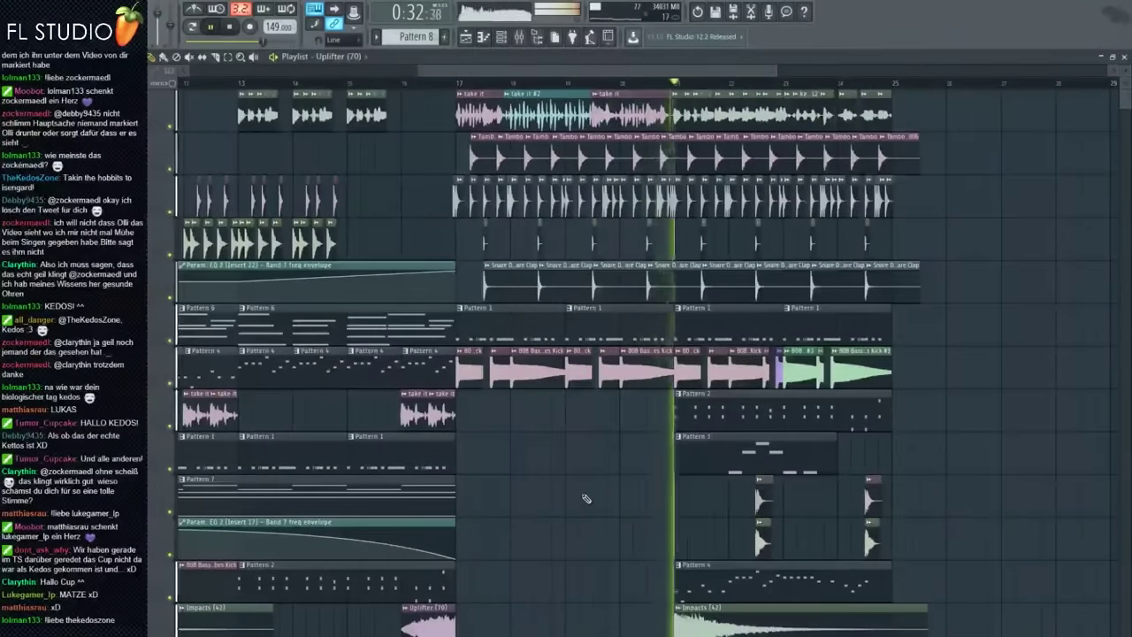
scroll(585, 498, down, 2)
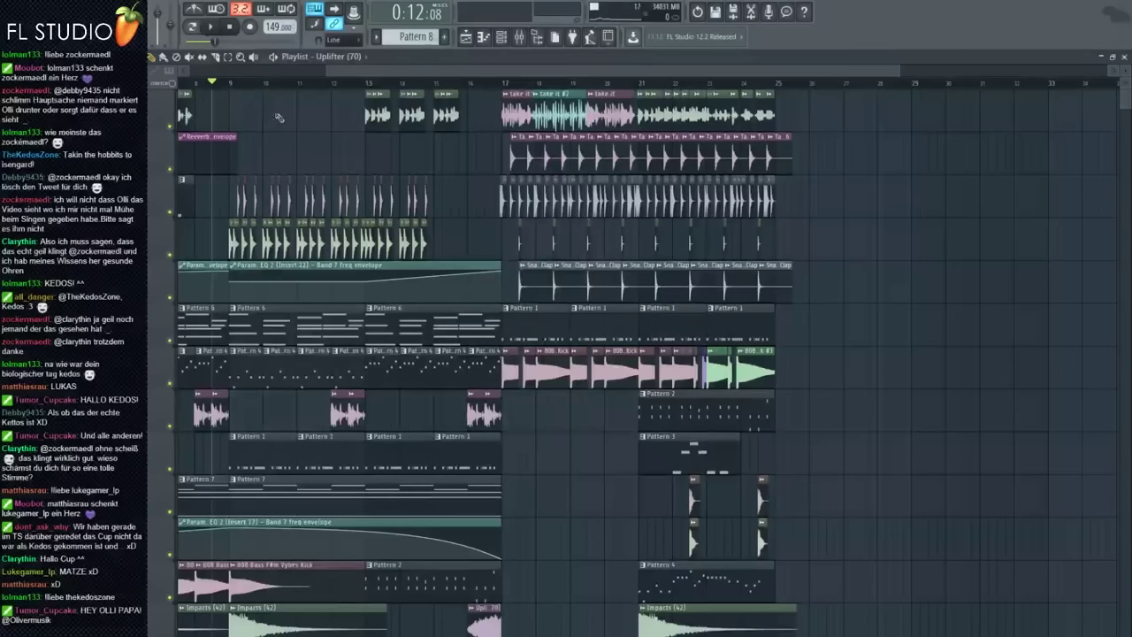
scroll(279, 118, up, 4)
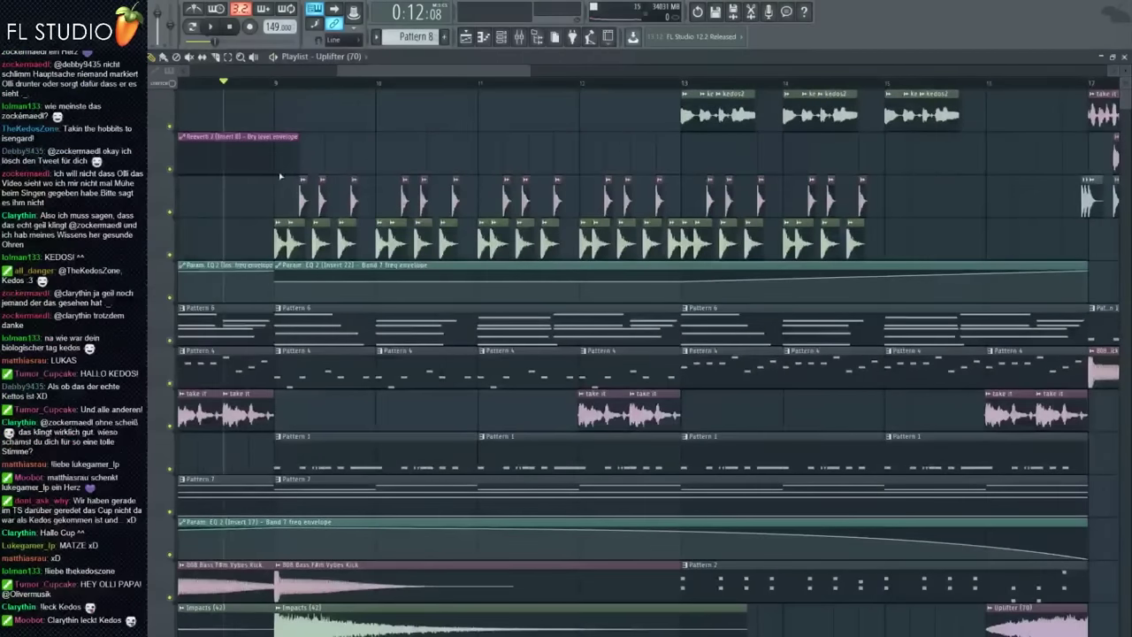
key(space)
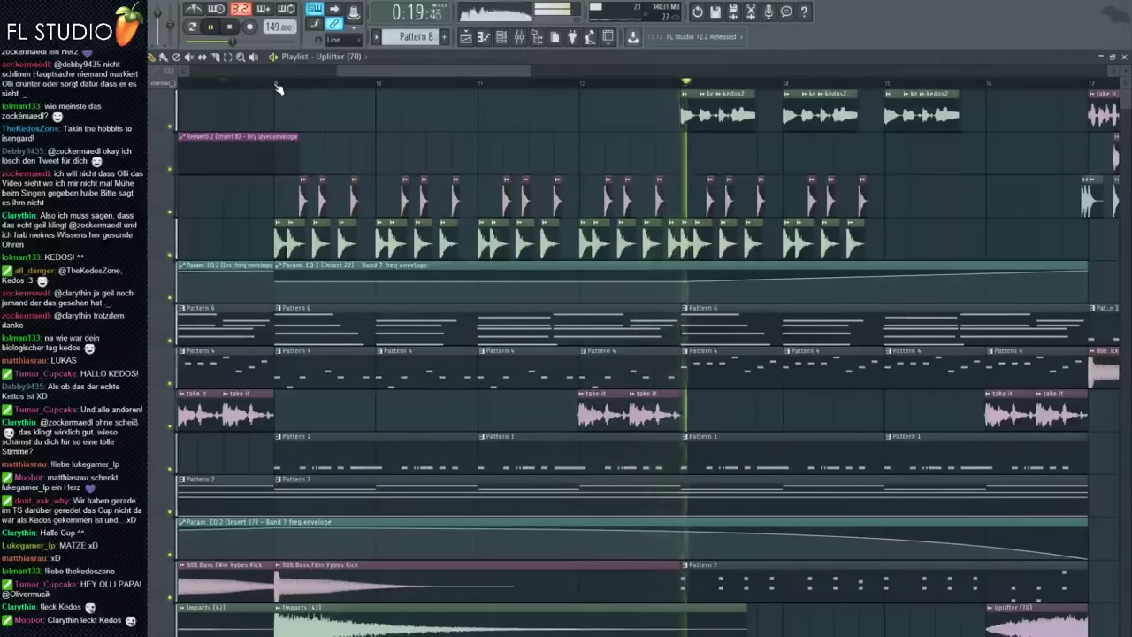
key(space)
scroll(322, 124, down, 4)
scroll(322, 124, down, 5)
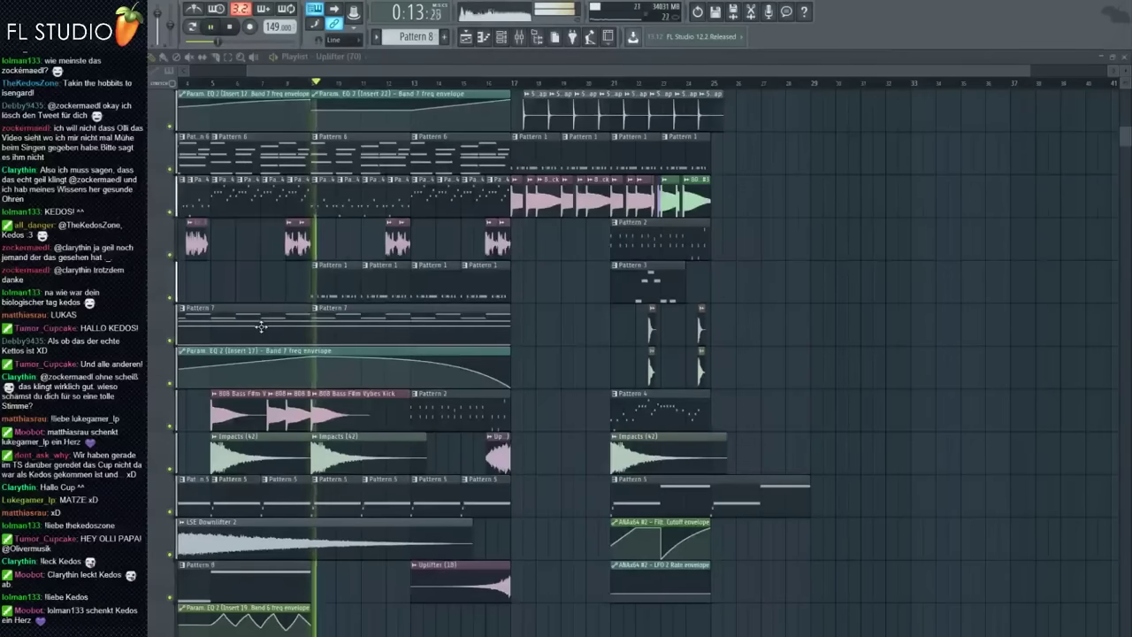
Play the song from bar 1 to review the intro
click(213, 86)
scroll(209, 86, down, 1)
key(space)
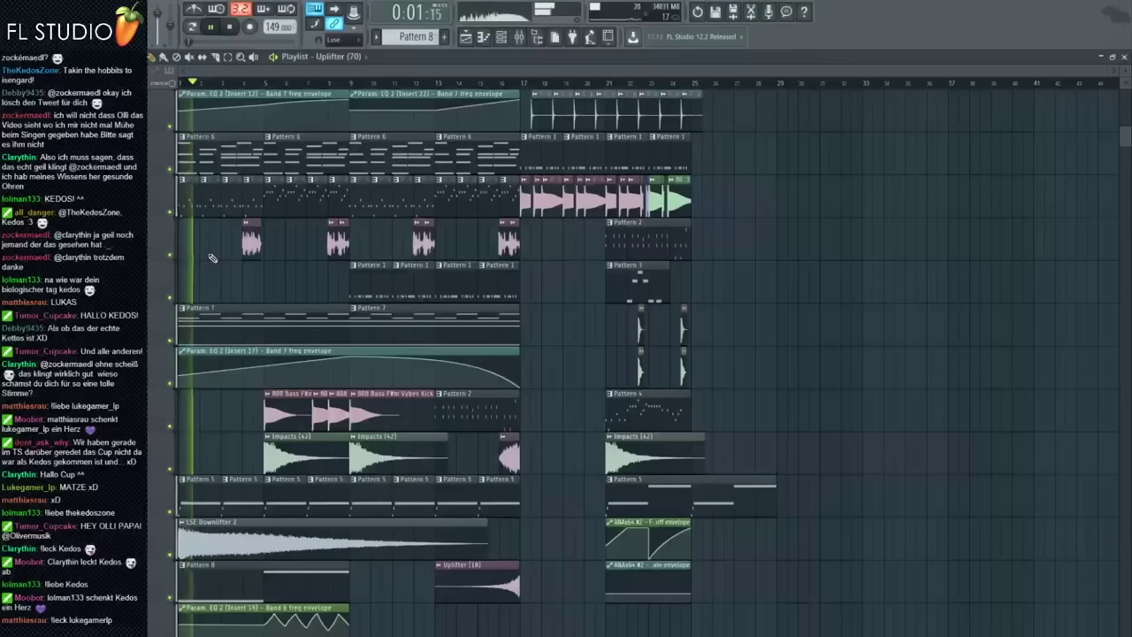
scroll(188, 156, up, 4)
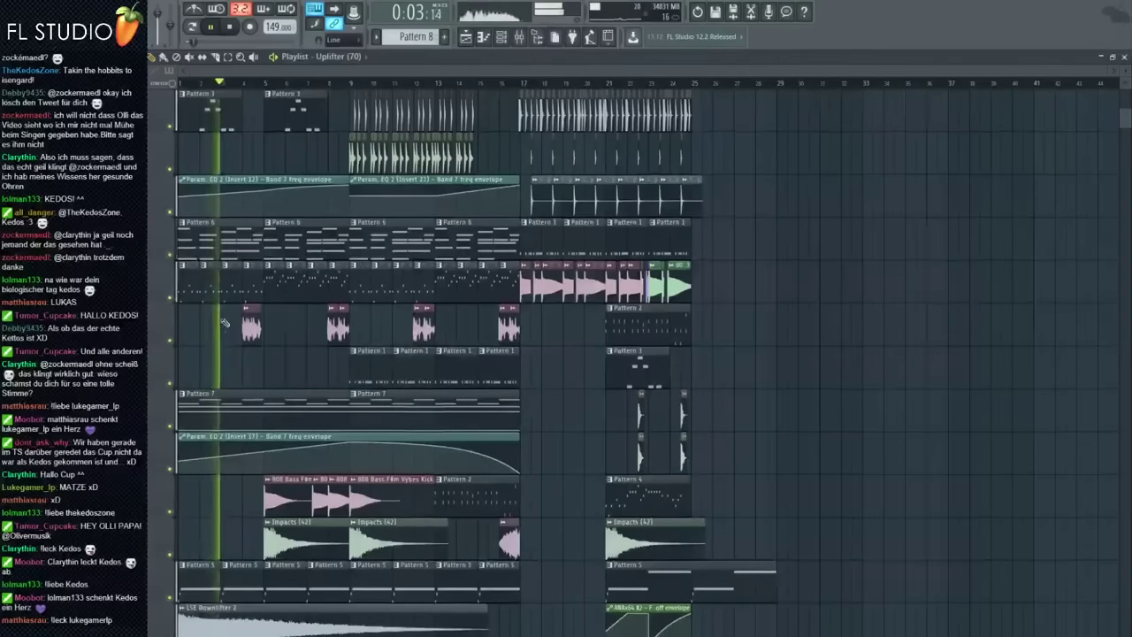
scroll(239, 303, up, 2)
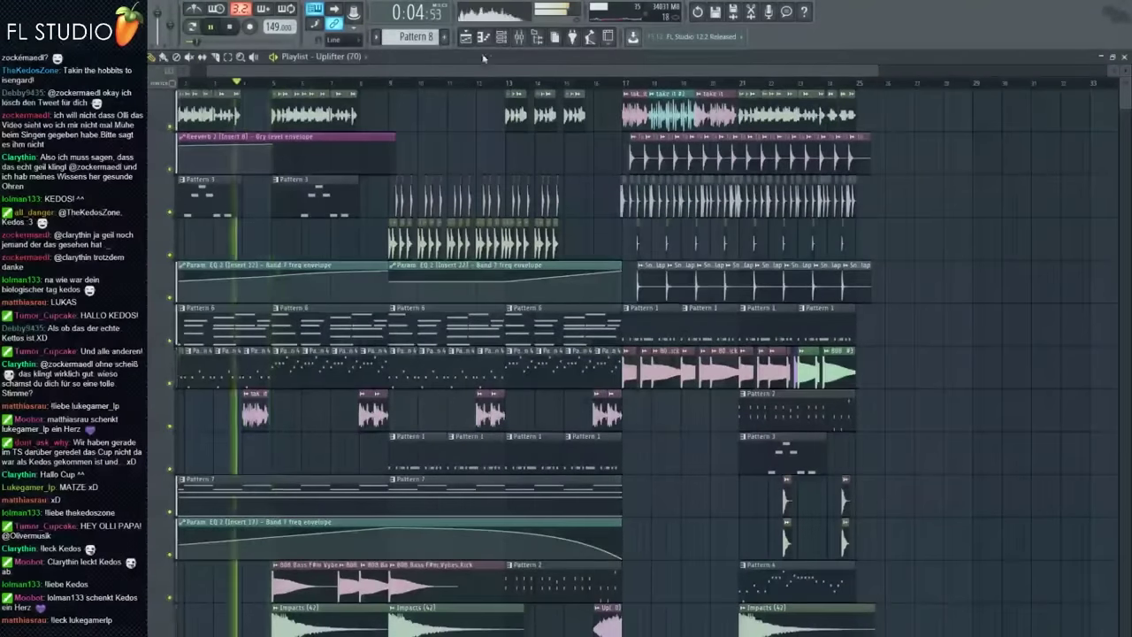
Examine the settings of the last Fruity Reeverb 2 on the mixer track that also holds the Pitcher
click(519, 42)
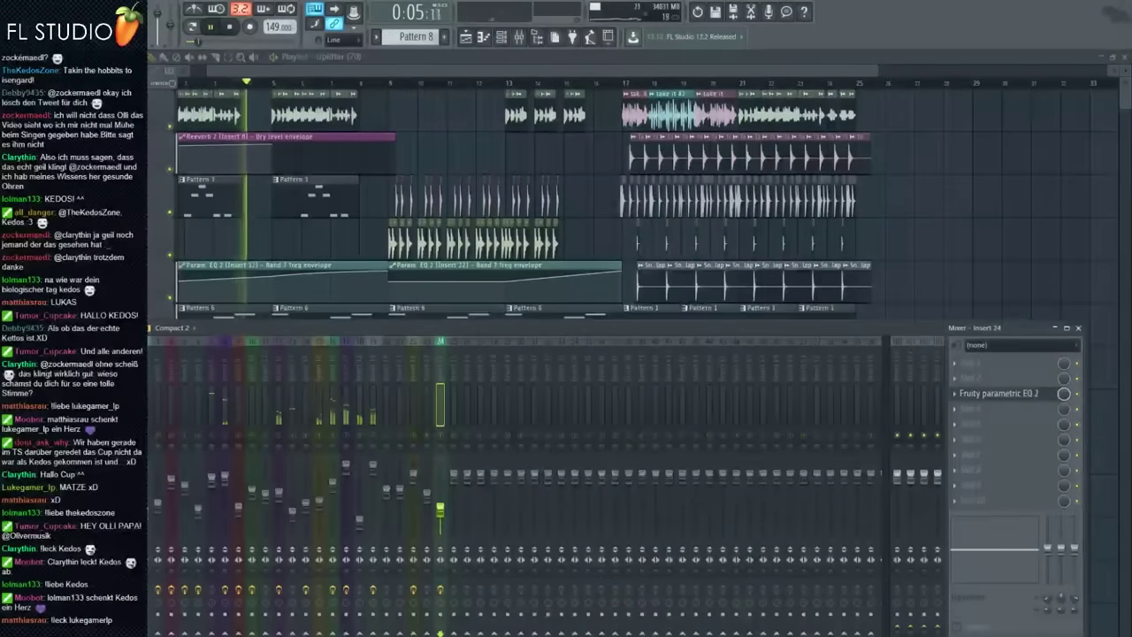
click(211, 423)
click(989, 501)
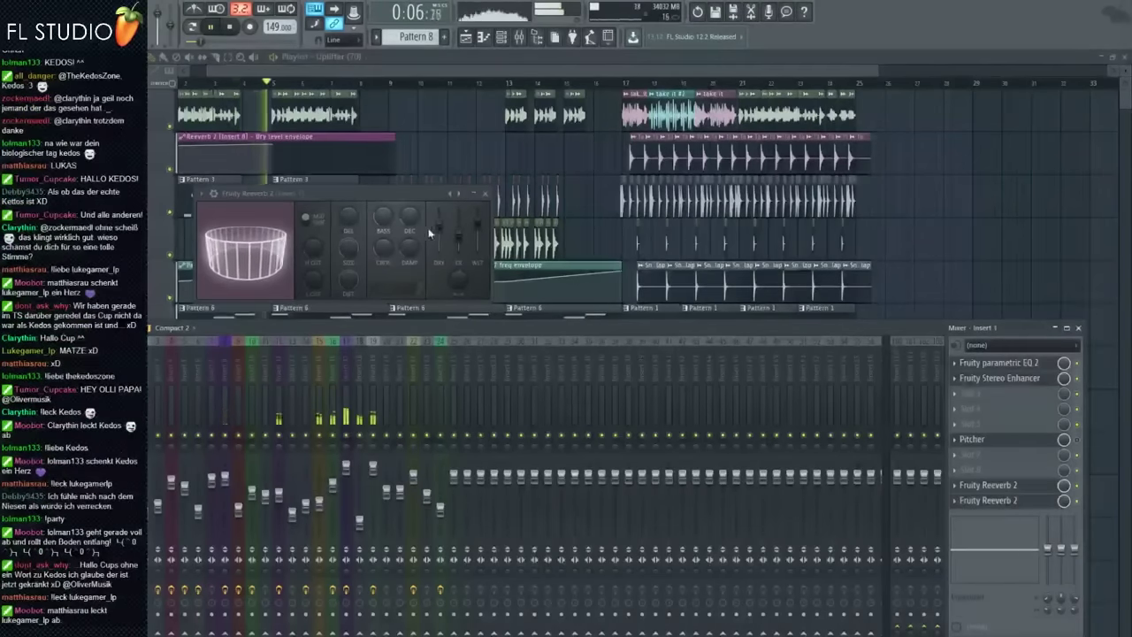
click(409, 156)
Play up to bar 9, stop there, create the new Pattern 9 and place it at bar 10 below the vocal track
scroll(407, 168, up, 3)
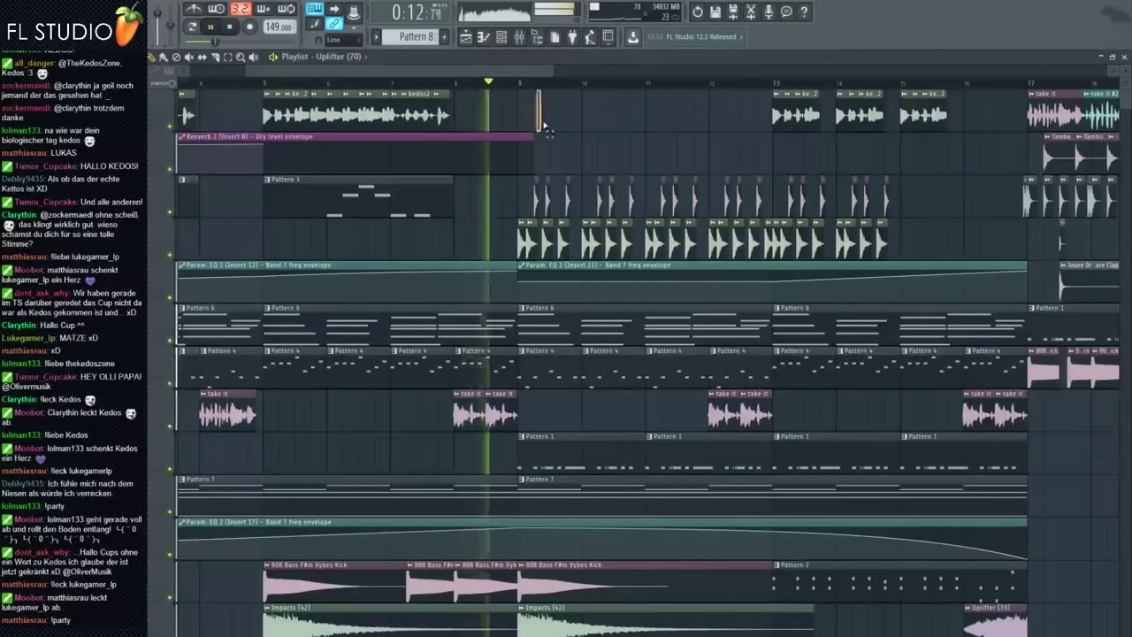
scroll(541, 129, down, 3)
scroll(531, 210, up, 2)
scroll(401, 99, up, 1)
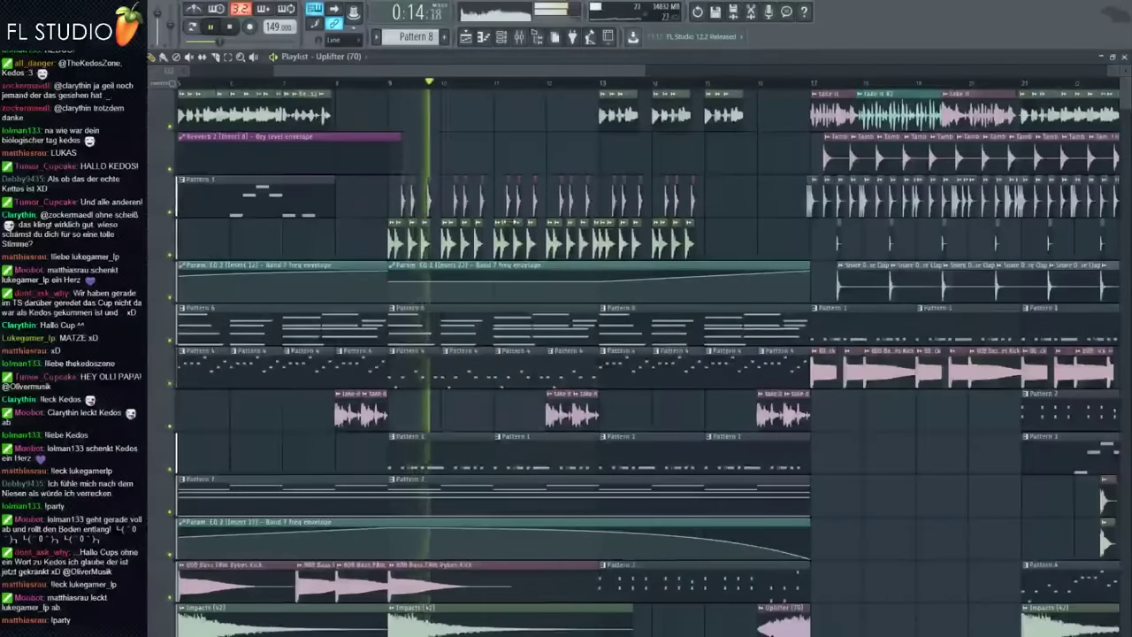
click(361, 58)
click(1081, 326)
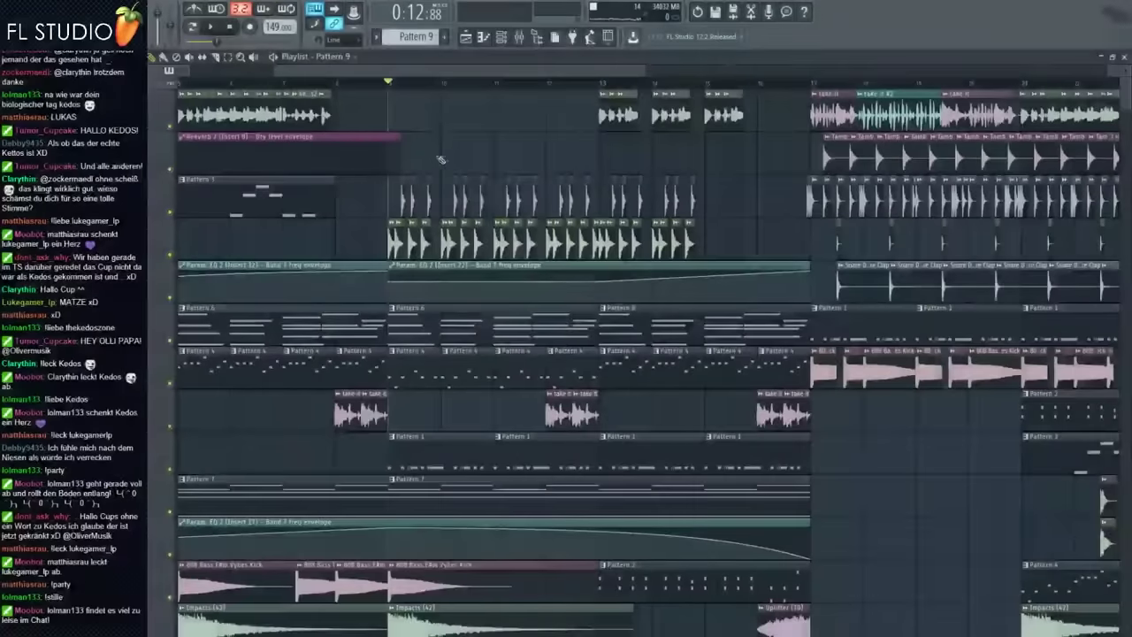
Add a Serum channel to the channel rack and route it to mixer track 25
click(501, 39)
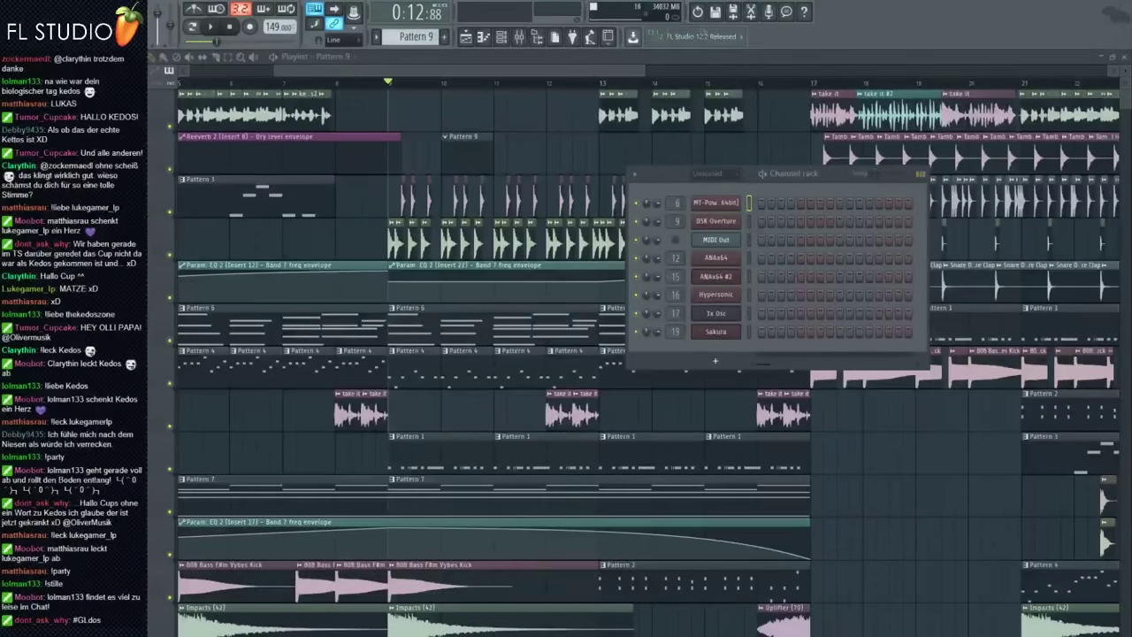
drag(106, 495, 715, 361)
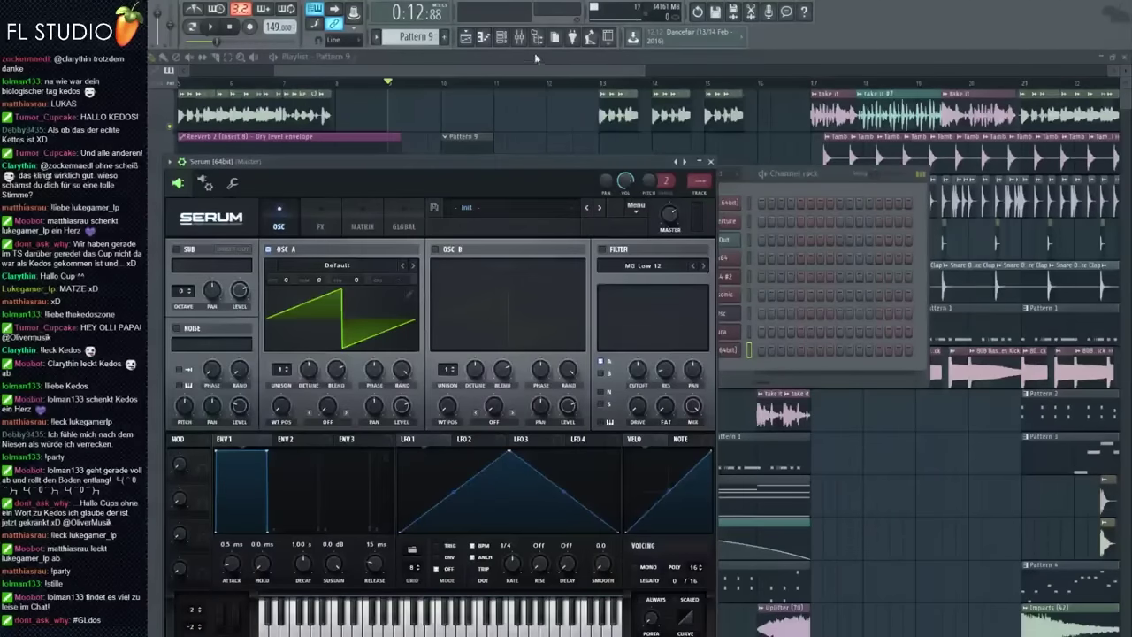
click(521, 37)
click(698, 180)
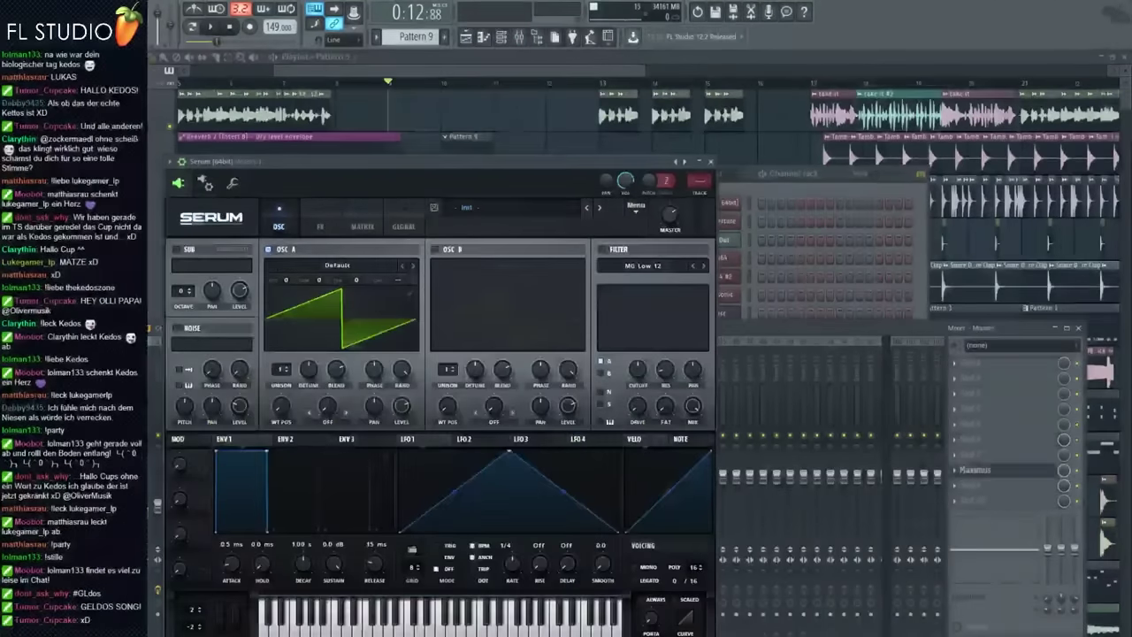
drag(698, 180, 698, 136)
click(726, 326)
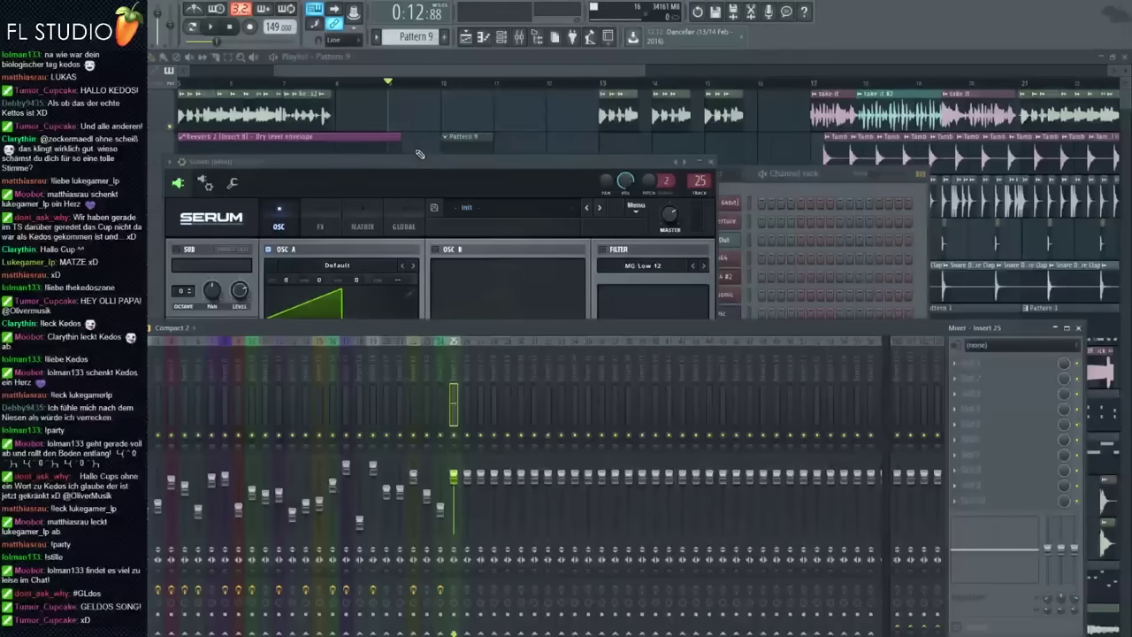
Load Serum's BA Ampology [CFA] bass preset and step on to BA Analog Pluck [SN]
drag(422, 175, 481, 166)
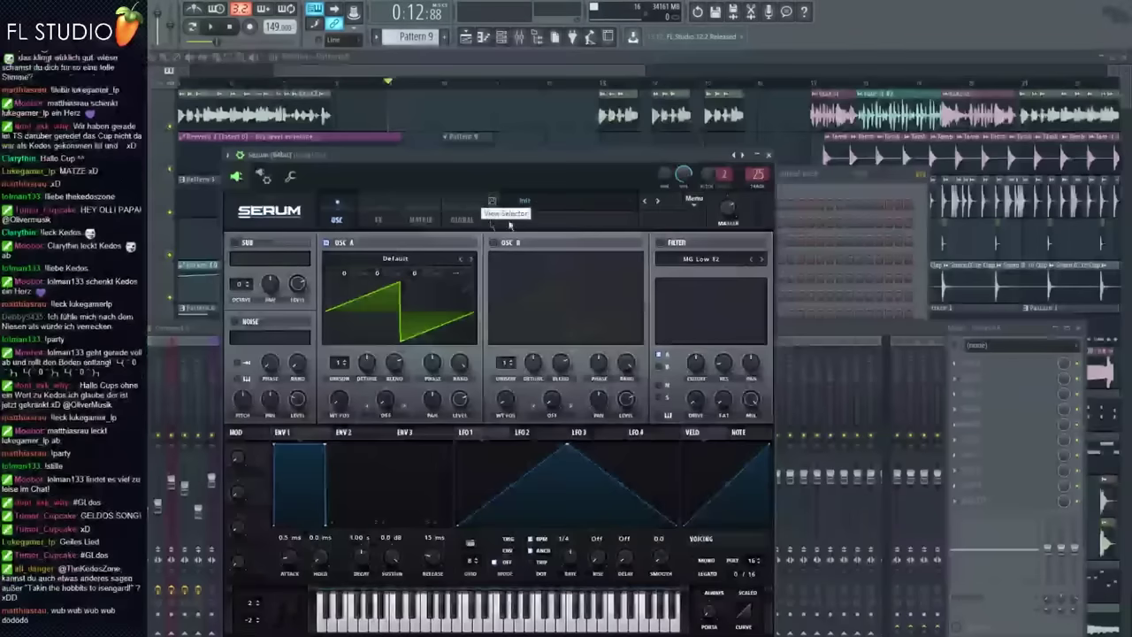
click(559, 203)
mouse_move(554, 219)
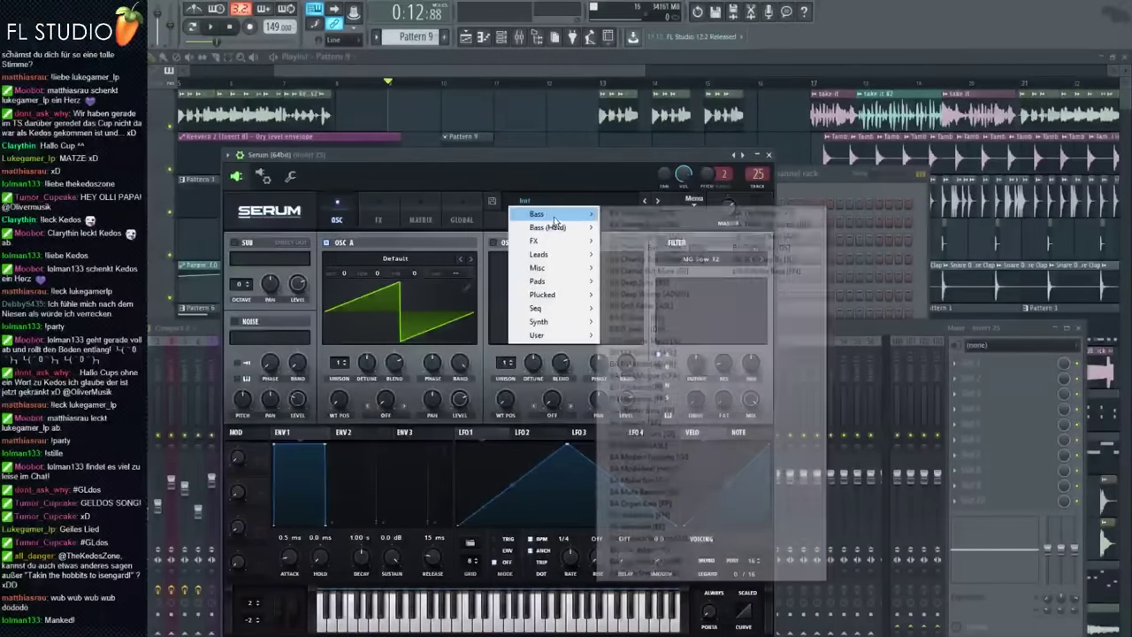
click(640, 213)
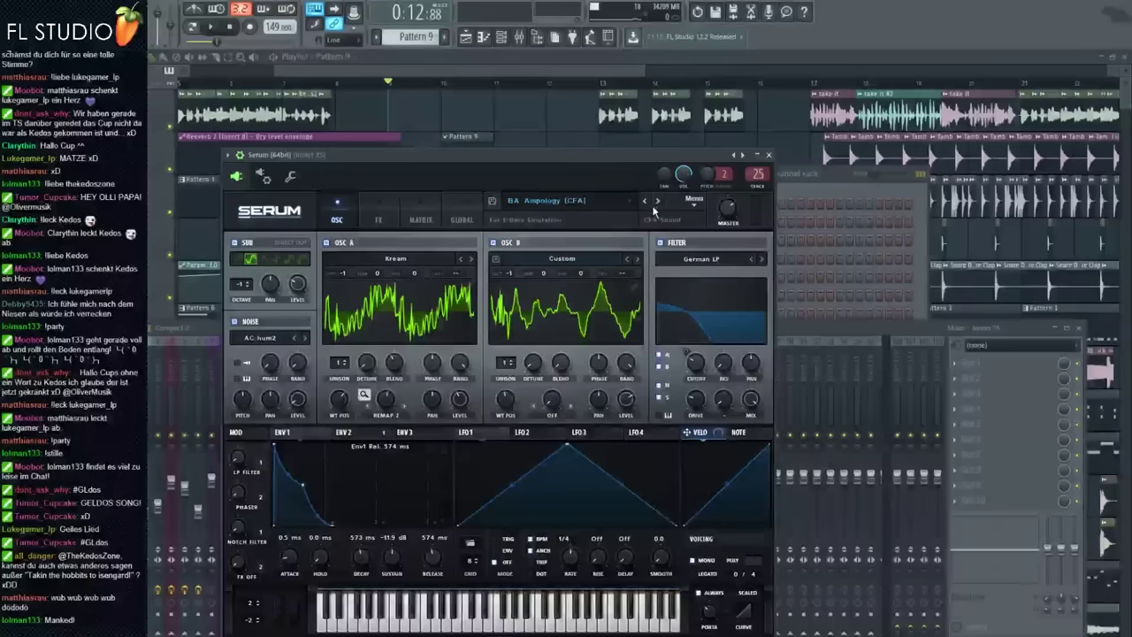
click(657, 201)
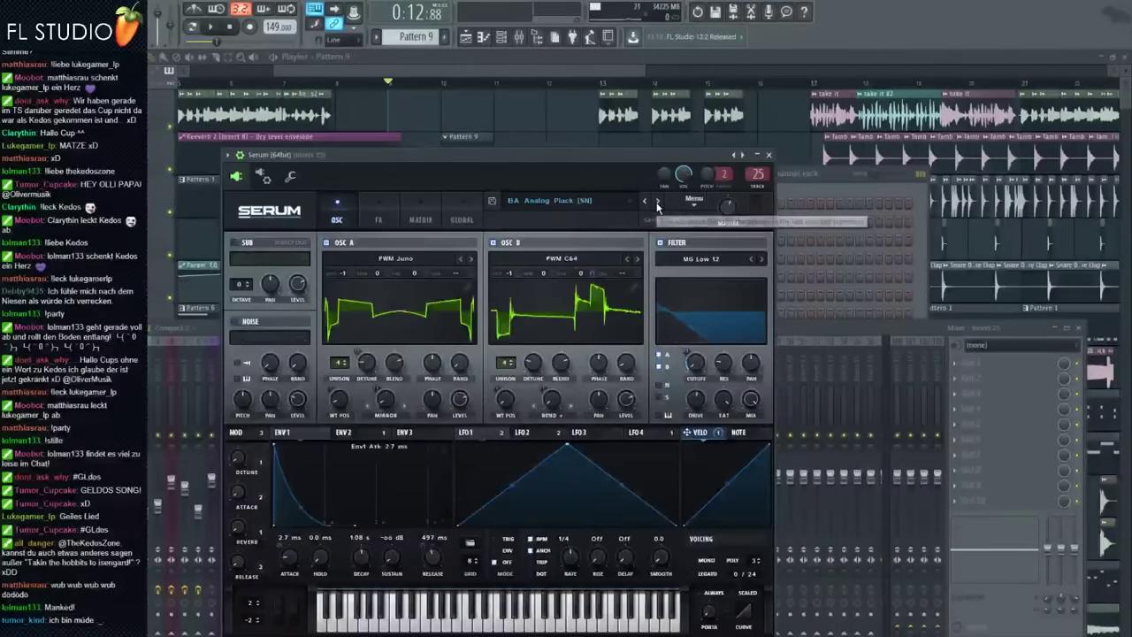
Replace the Serum channel with Sytrus from the plugin picker
click(816, 184)
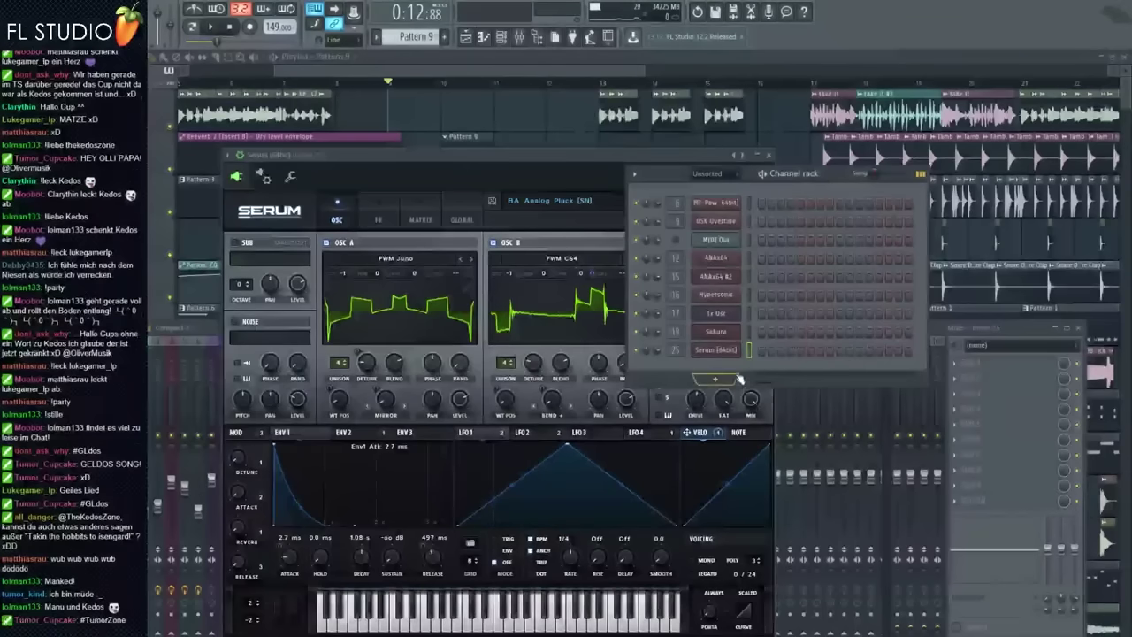
right_click(723, 351)
mouse_move(794, 428)
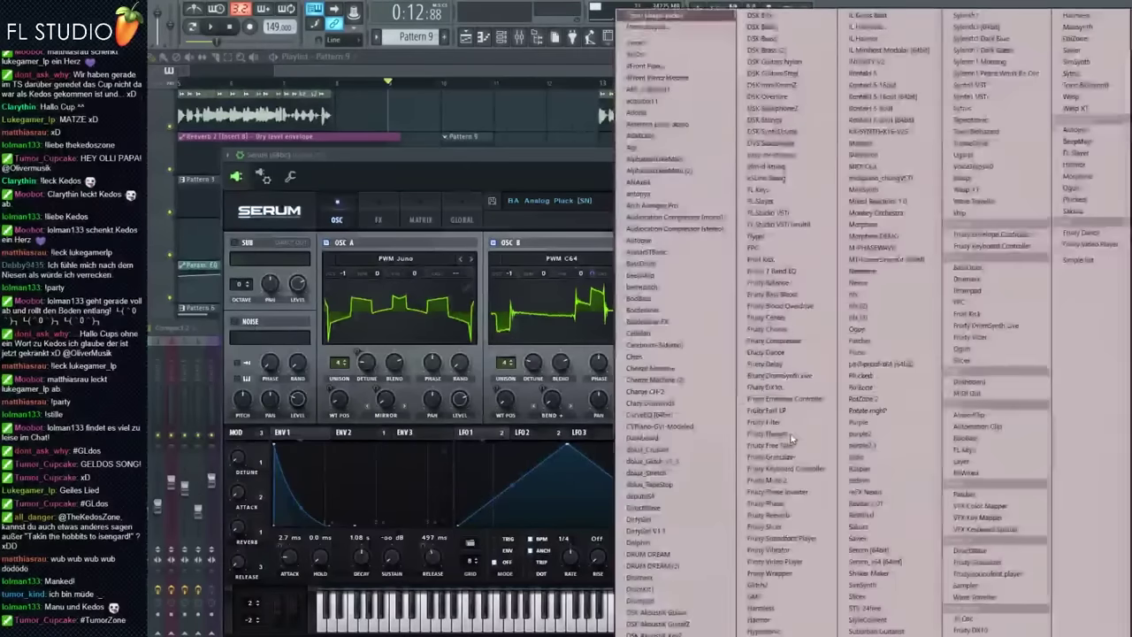
click(648, 16)
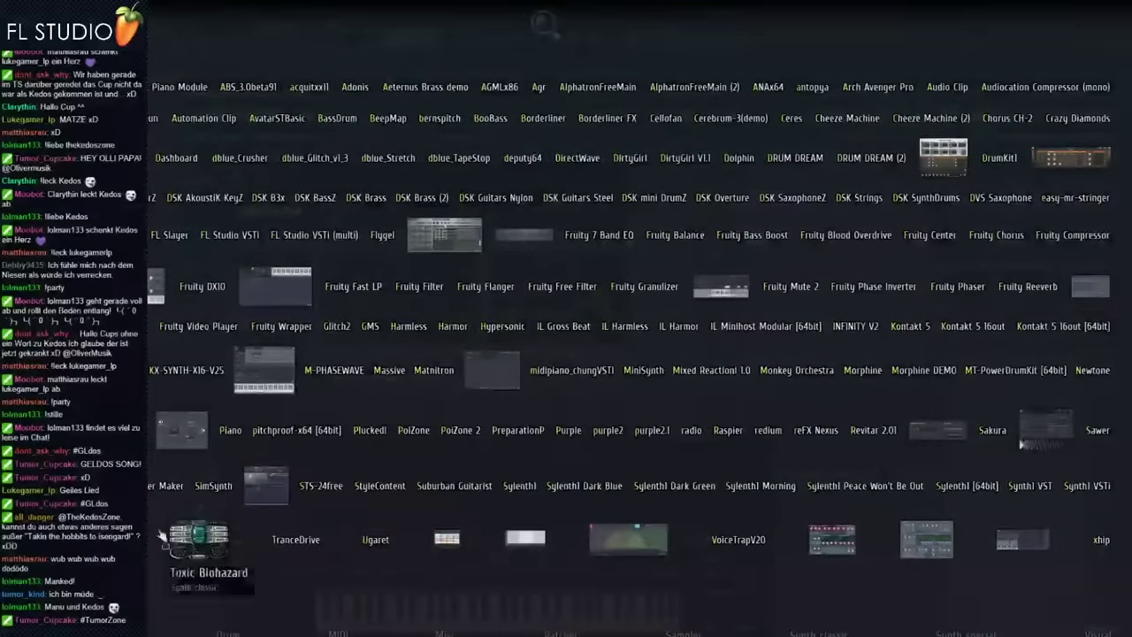
drag(170, 535, 718, 351)
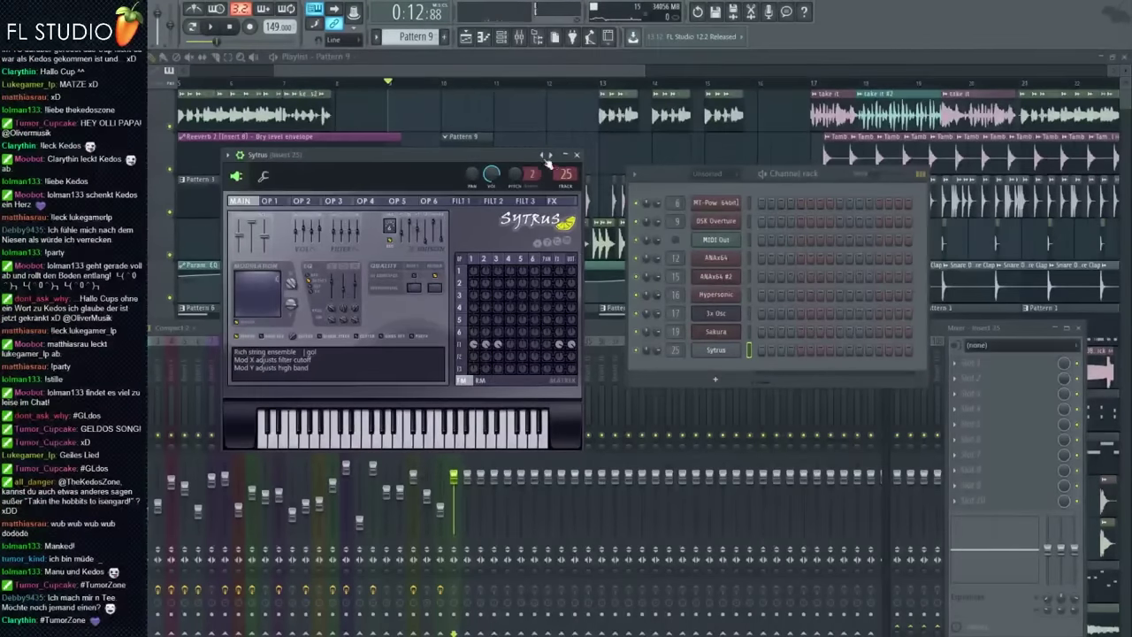
Load the Default preset in Sytrus and look into its channel settings
right_click(547, 157)
click(378, 20)
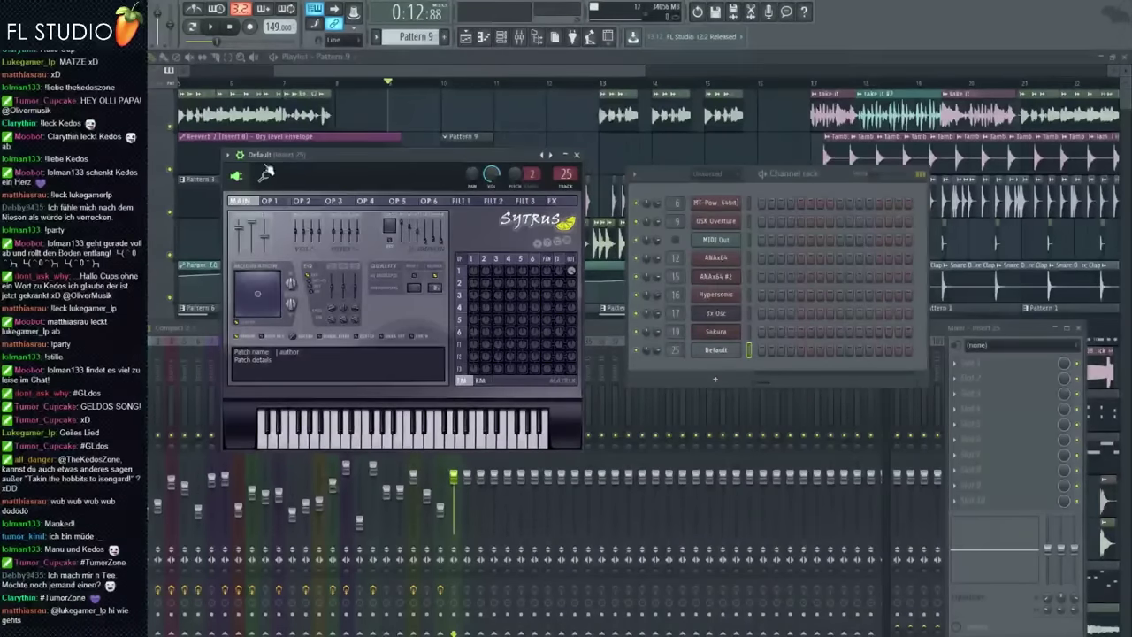
click(264, 175)
click(264, 174)
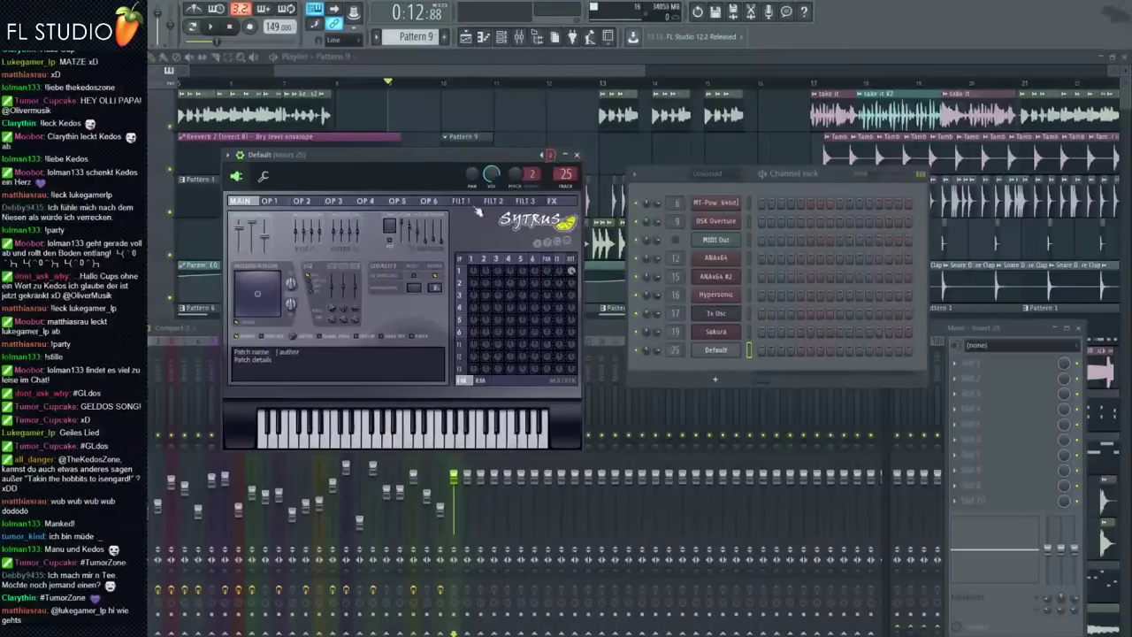
Reshape the waveforms of Sytrus operators 1 and 2 and lower the fader of mixer track 25
click(279, 200)
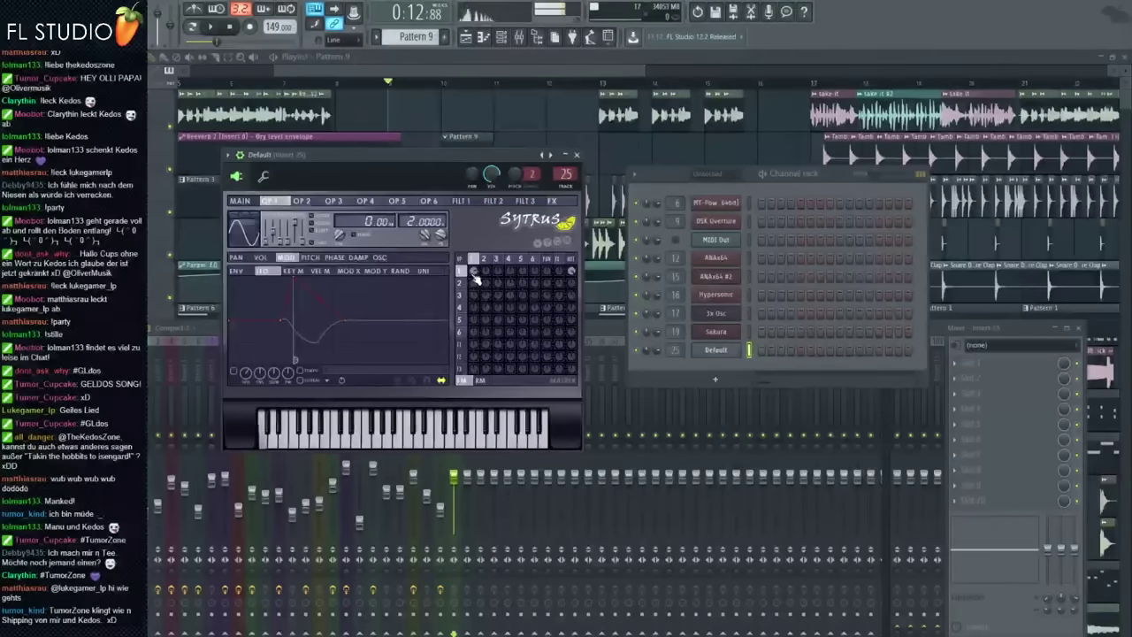
click(456, 461)
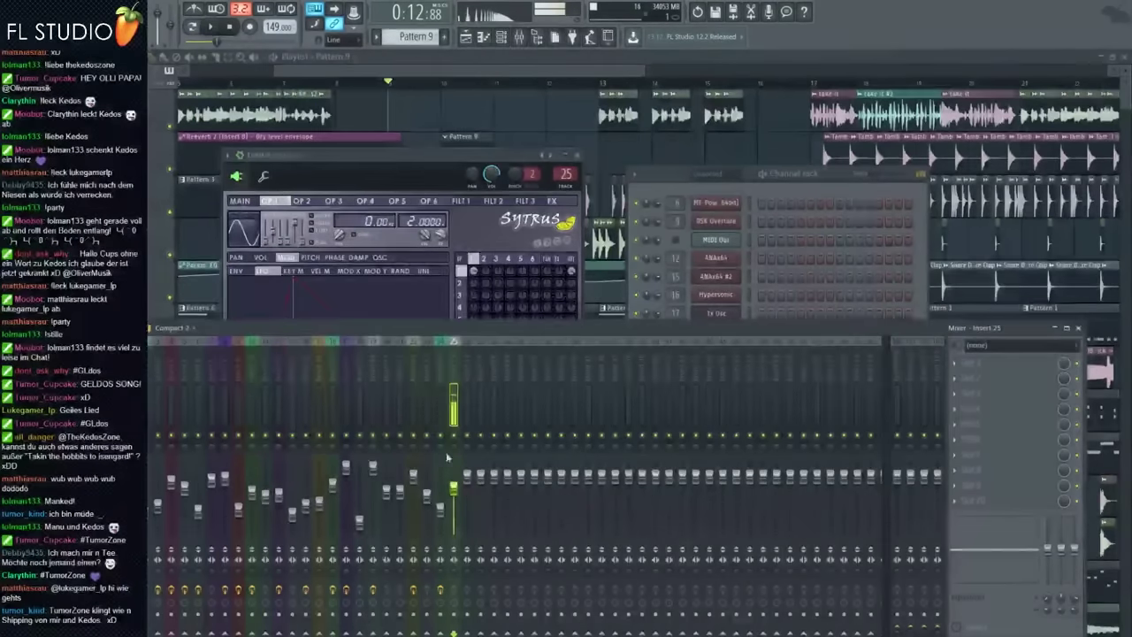
click(425, 176)
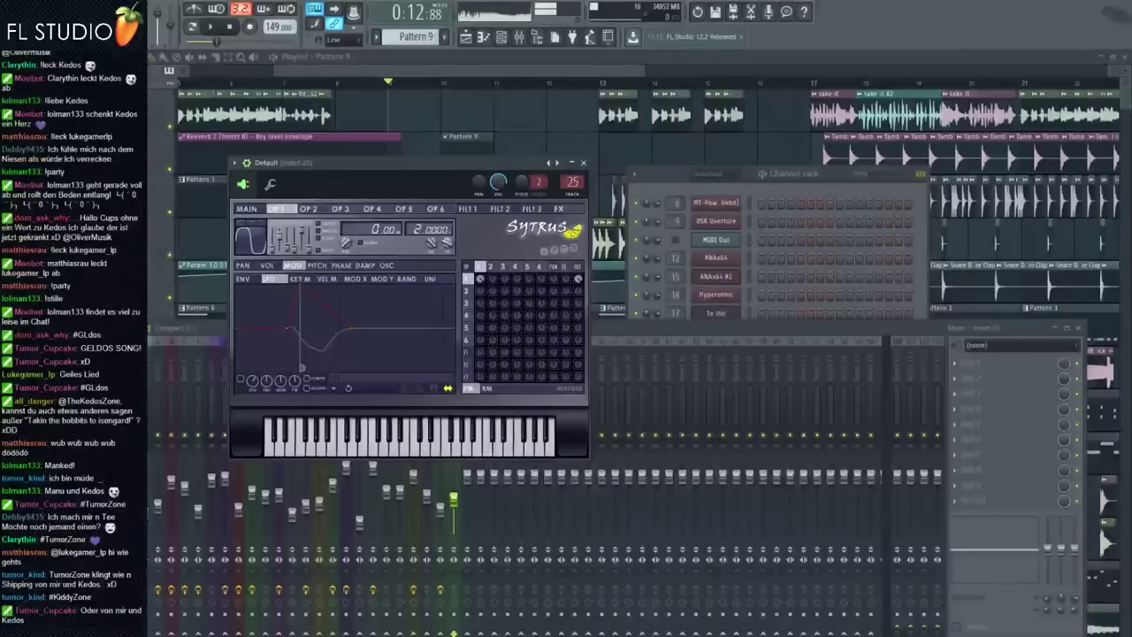
click(351, 17)
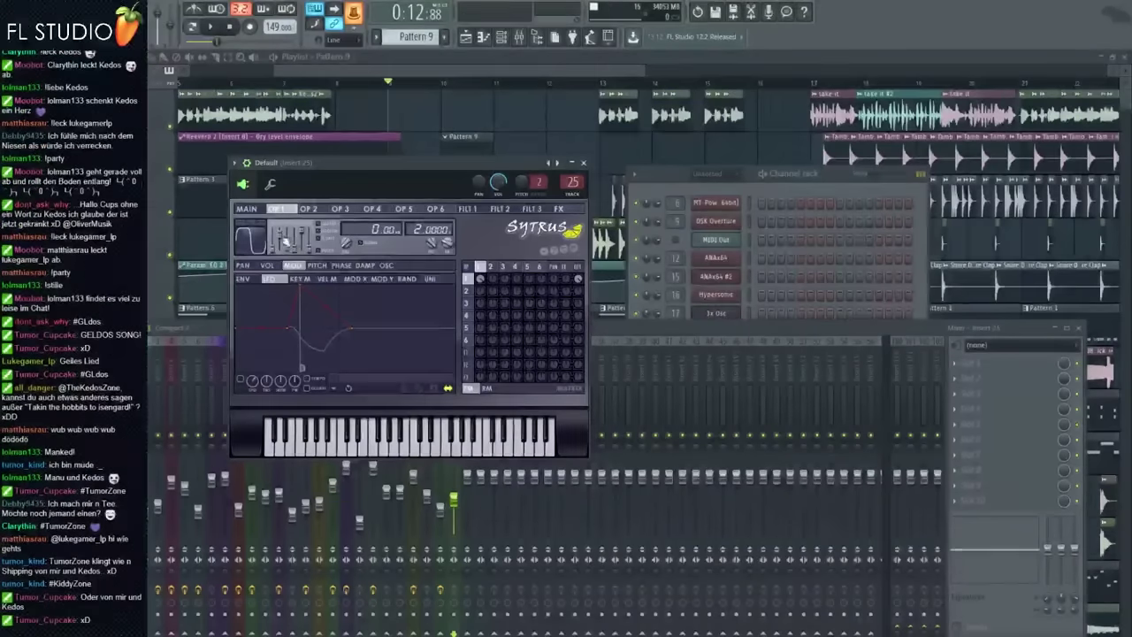
click(355, 21)
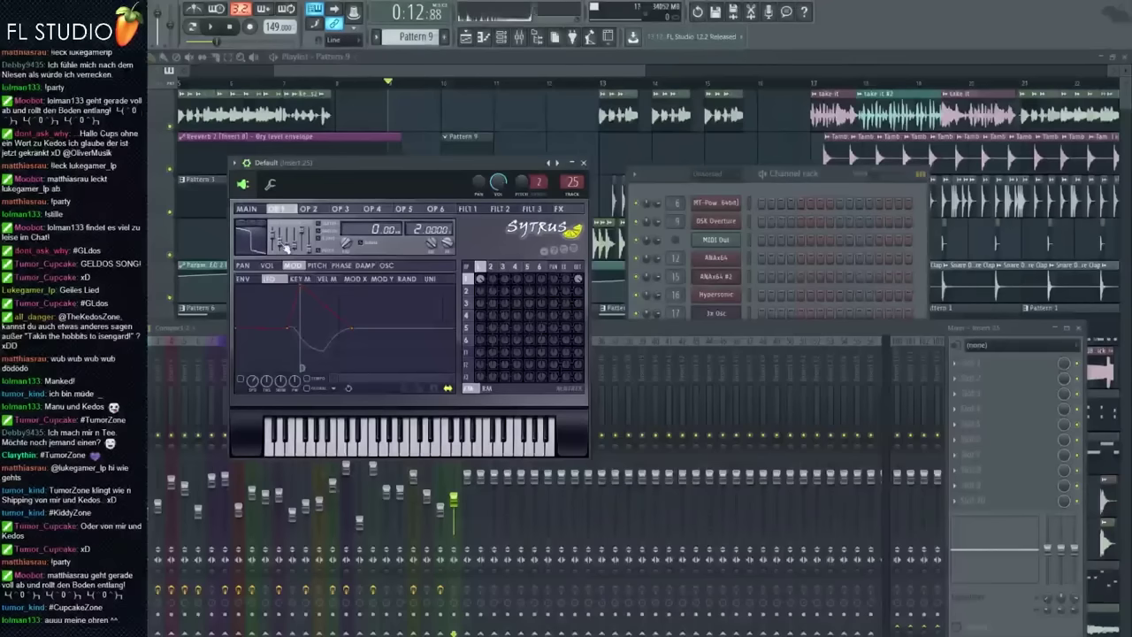
click(309, 209)
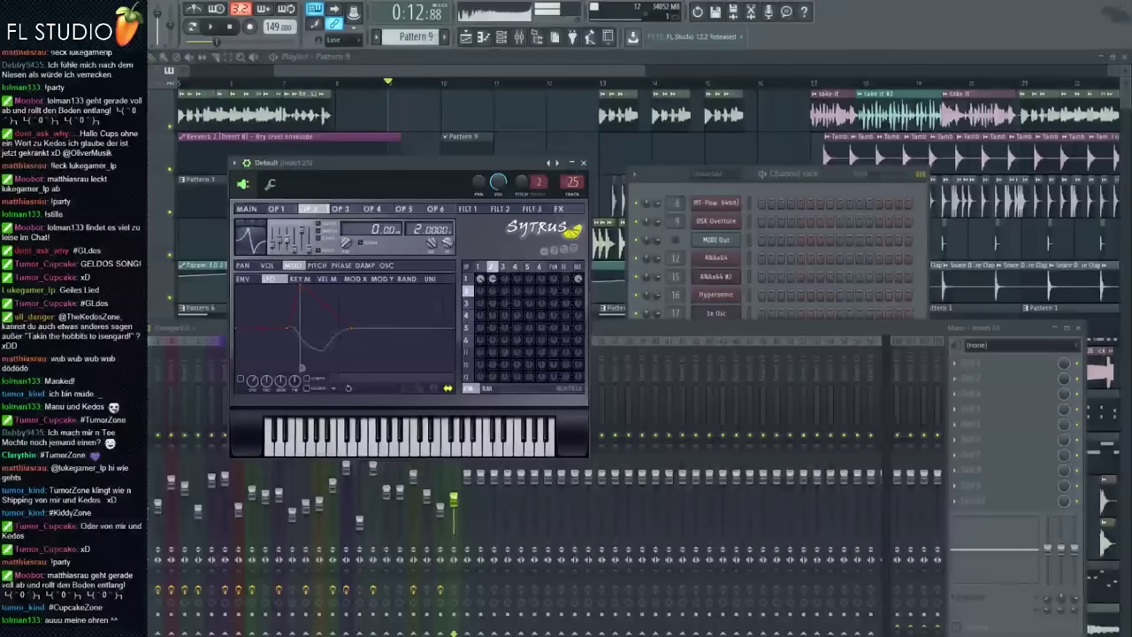
Add Fruity parametric EQ 2 to mixer track 25 and shape it with a low-mid dip, a midrange boost and reduced highs
middle_click(999, 402)
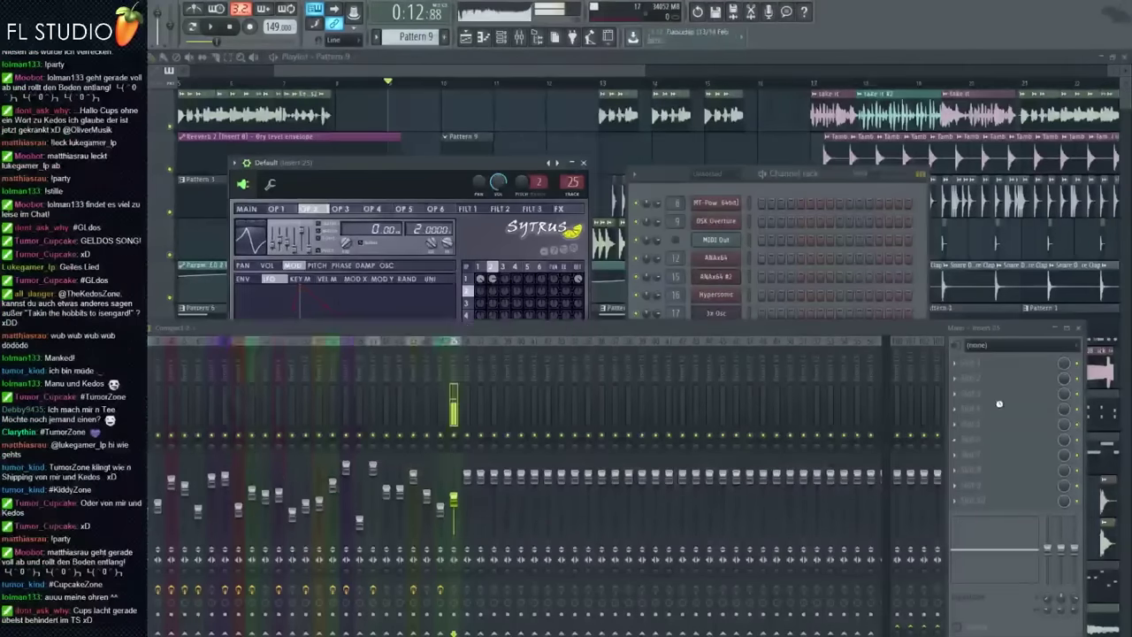
drag(841, 319, 1048, 393)
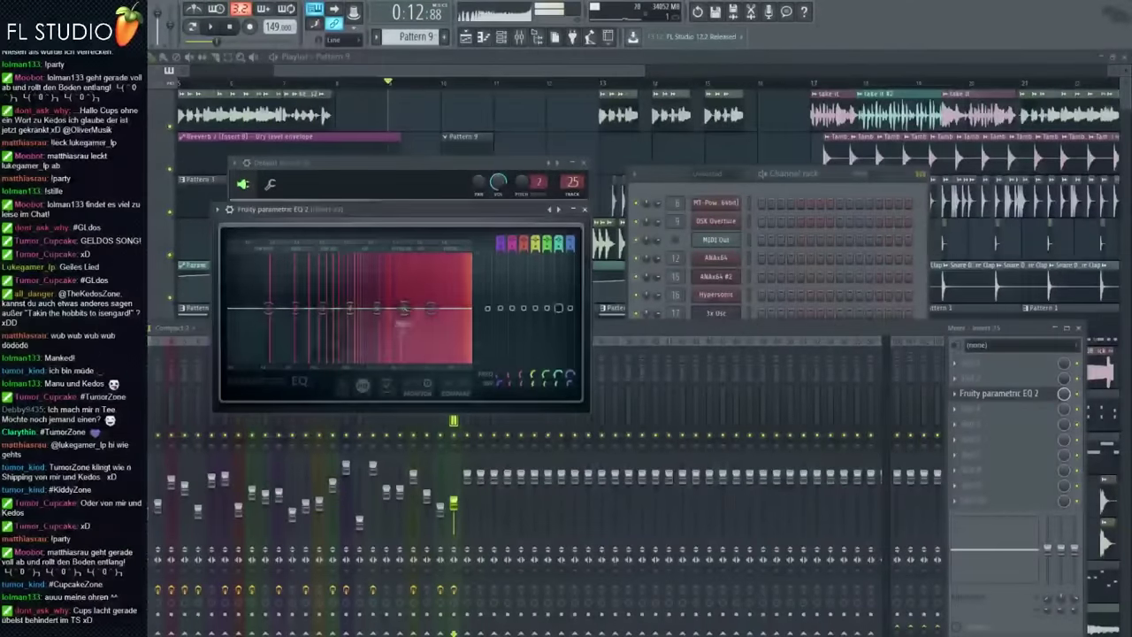
drag(402, 307, 424, 356)
drag(344, 266, 286, 340)
drag(268, 308, 269, 276)
drag(343, 285, 353, 260)
Add Vocodex and Fruity Reeverb 2 after the EQ on mixer track 25 and adjust the reverb's settings
middle_click(986, 427)
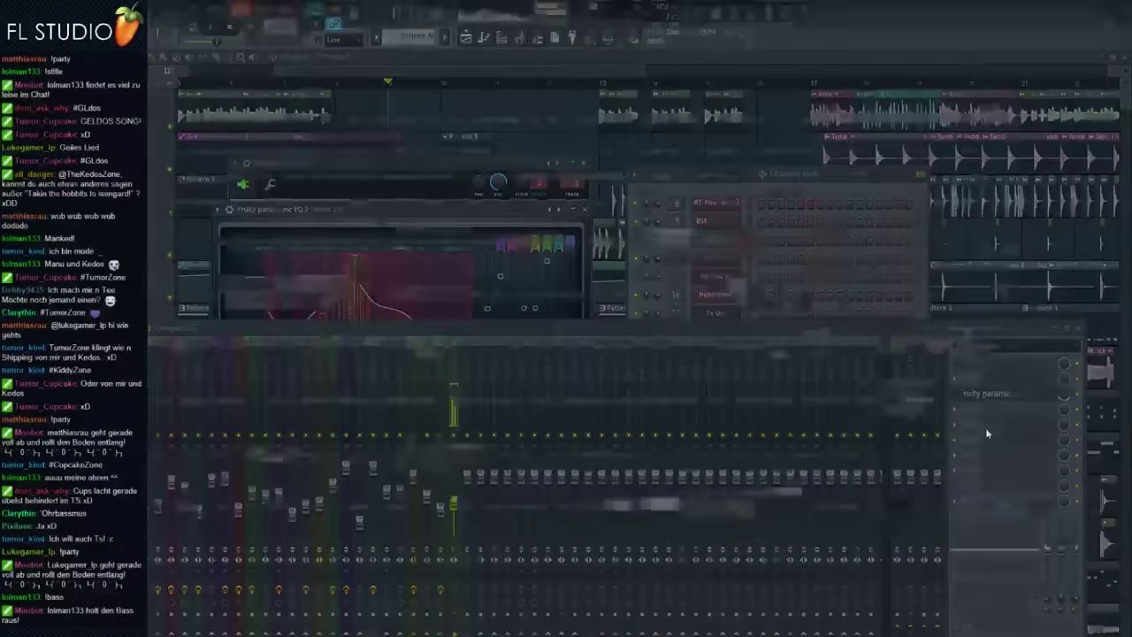
drag(890, 504, 1009, 430)
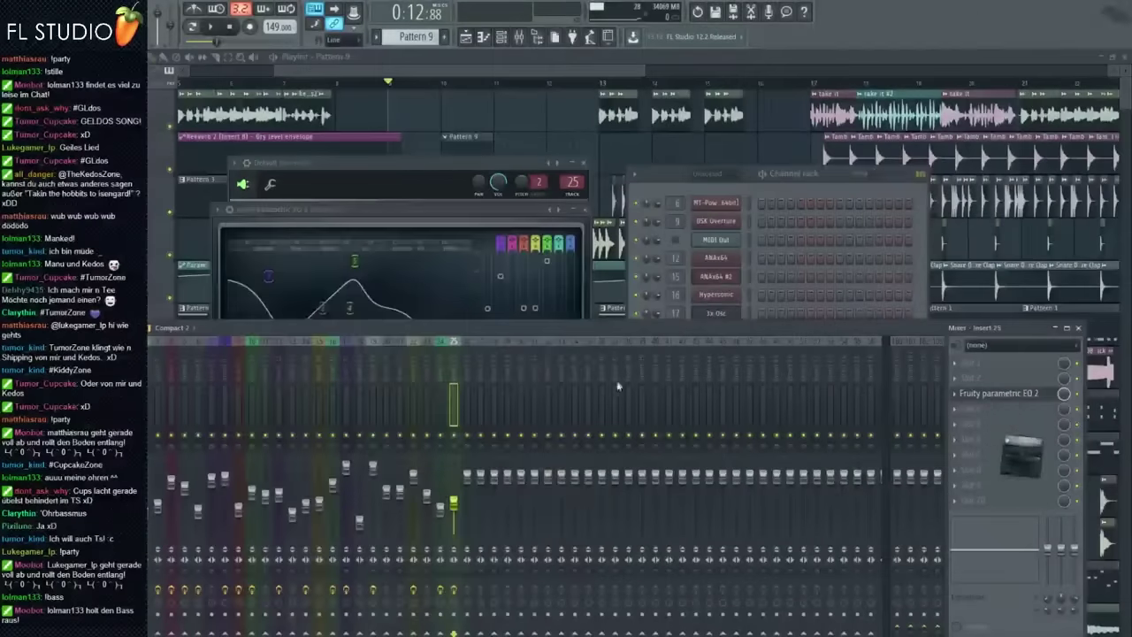
middle_click(974, 433)
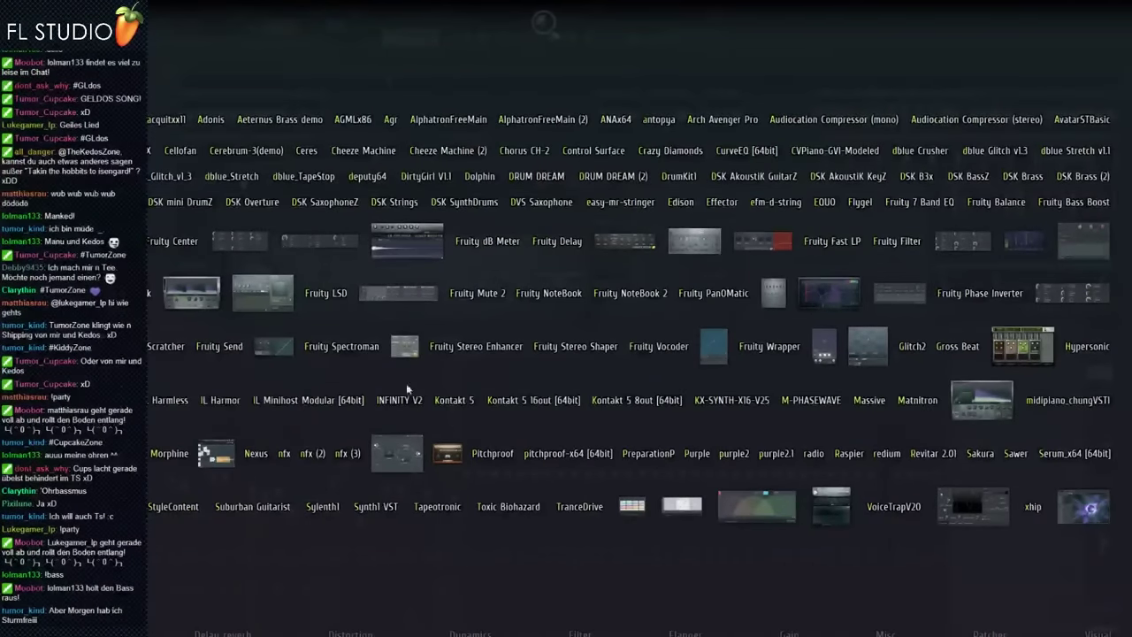
key(F8)
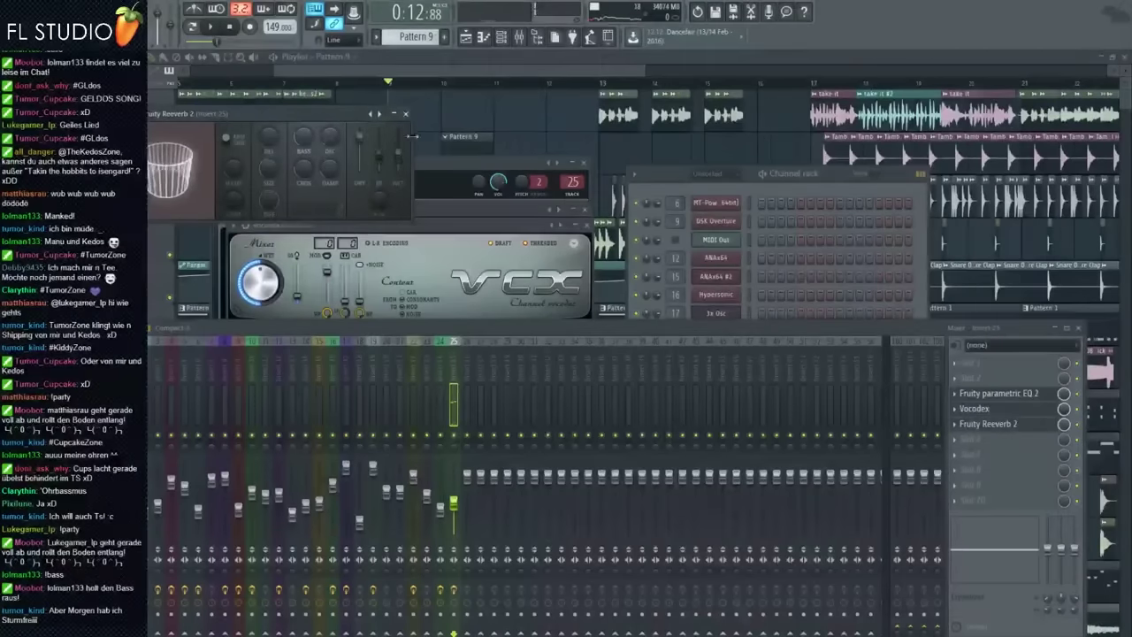
click(380, 114)
click(408, 163)
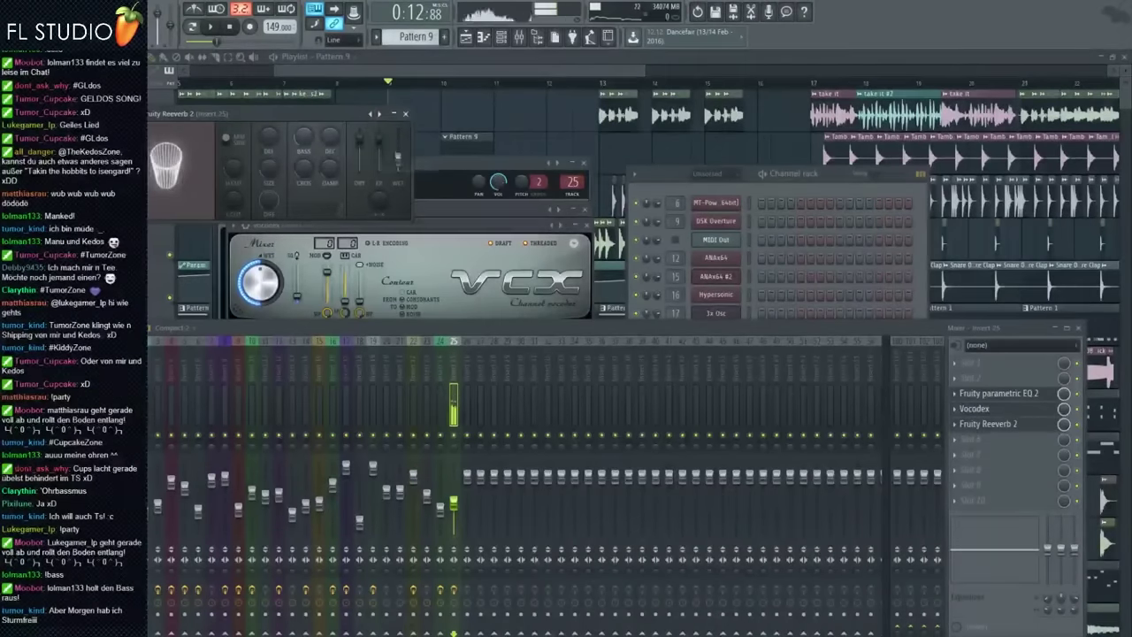
click(450, 234)
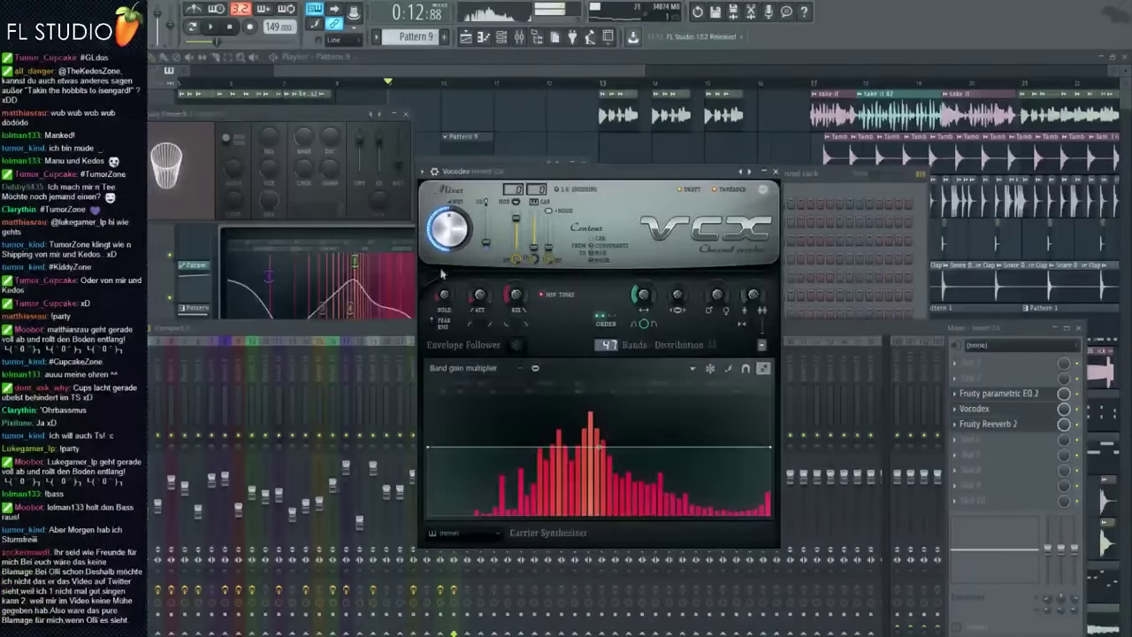
Soften the low-end boost and low-mid dip in Fruity parametric EQ 2 and slightly lower its midrange peak
click(403, 274)
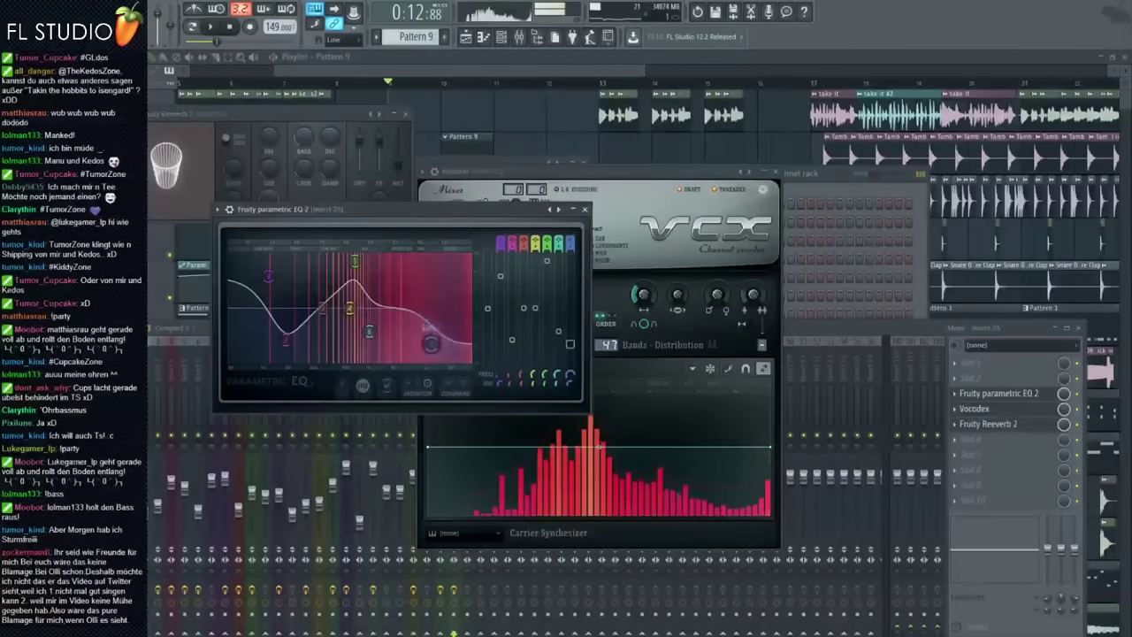
drag(430, 343, 431, 340)
drag(285, 341, 290, 316)
drag(269, 277, 266, 304)
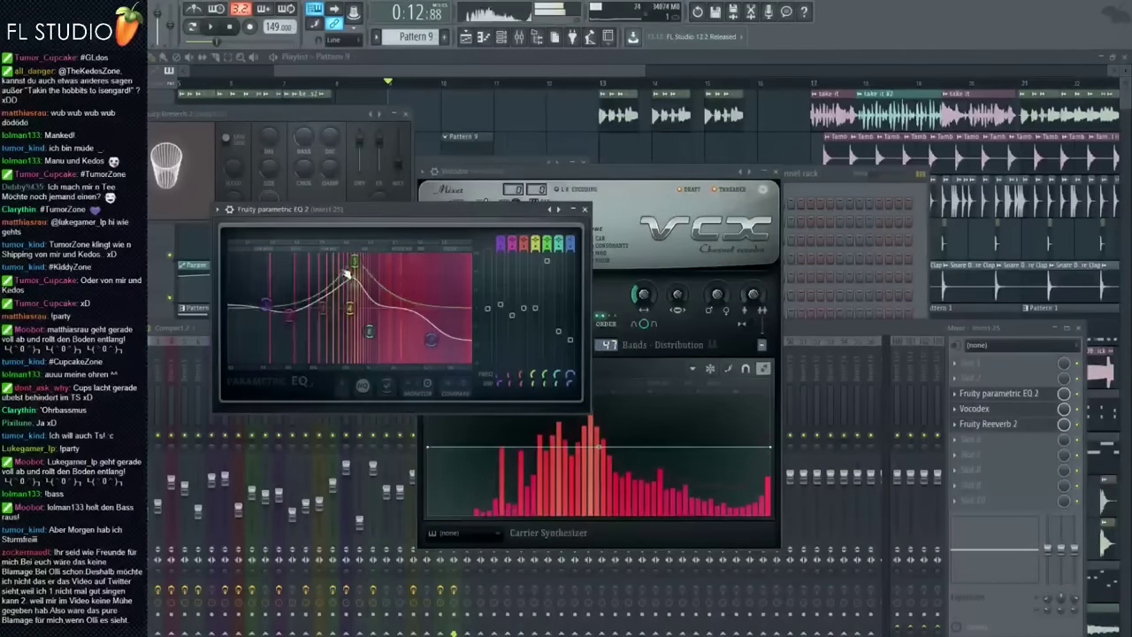
mouse_move(354, 263)
mouse_down()
mouse_move(354, 287)
mouse_move(317, 260)
mouse_move(413, 266)
mouse_move(341, 285)
mouse_move(379, 268)
mouse_move(305, 276)
mouse_move(349, 274)
mouse_up()
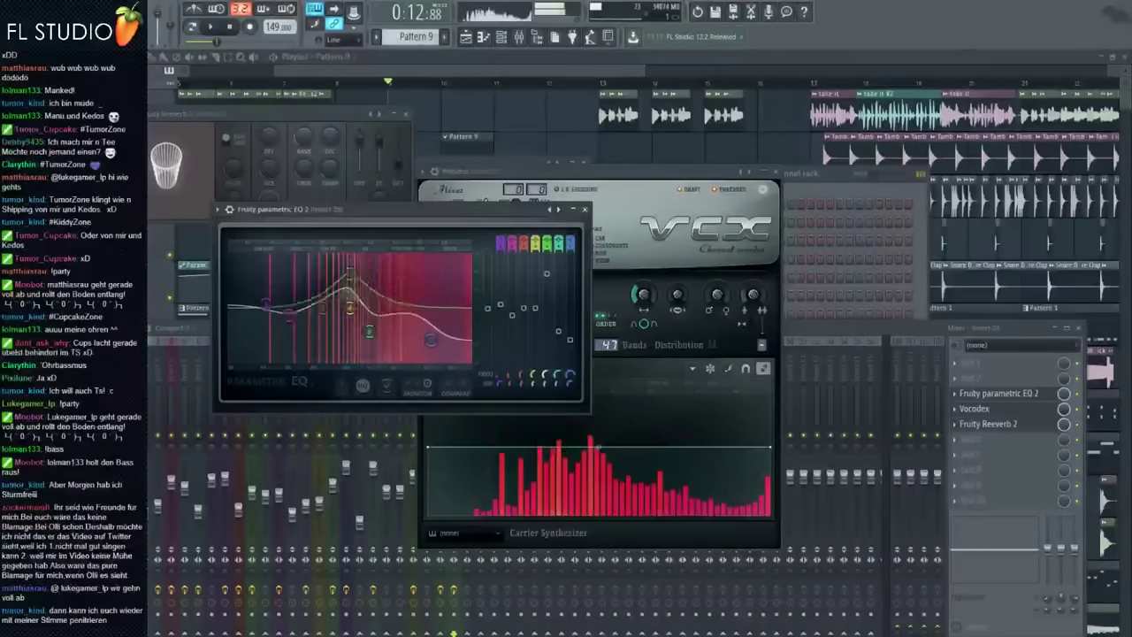
Select bars 9 to 11 in the playlist, lower the EQ's band 5 frequency and create an automation clip for it
click(385, 73)
drag(391, 84, 493, 87)
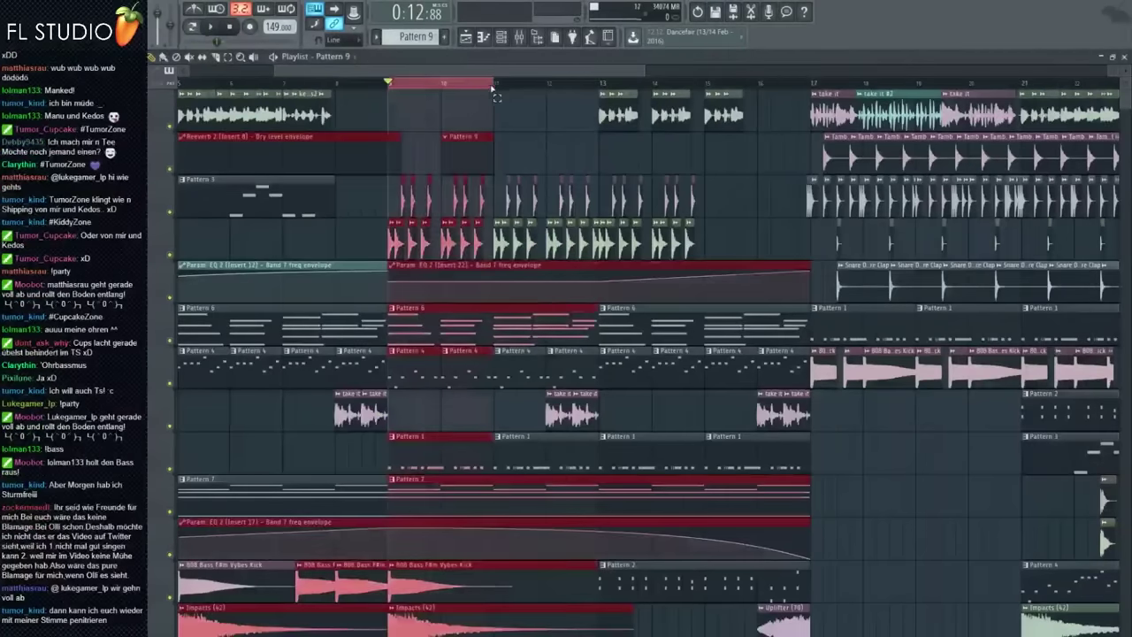
click(520, 37)
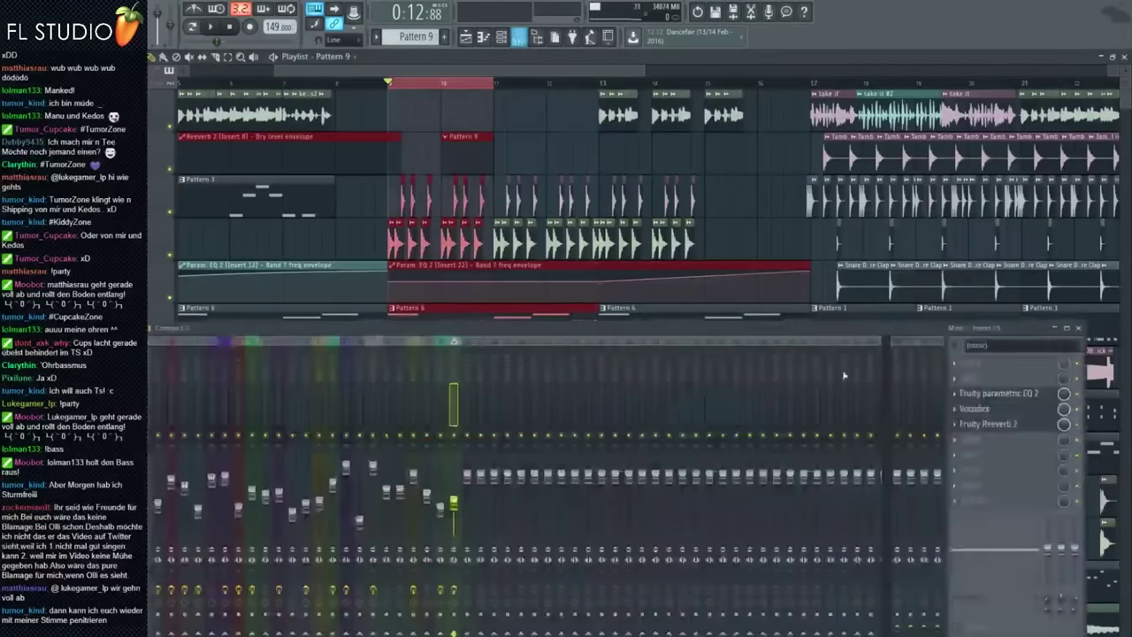
click(998, 393)
drag(546, 378, 547, 397)
right_click(545, 372)
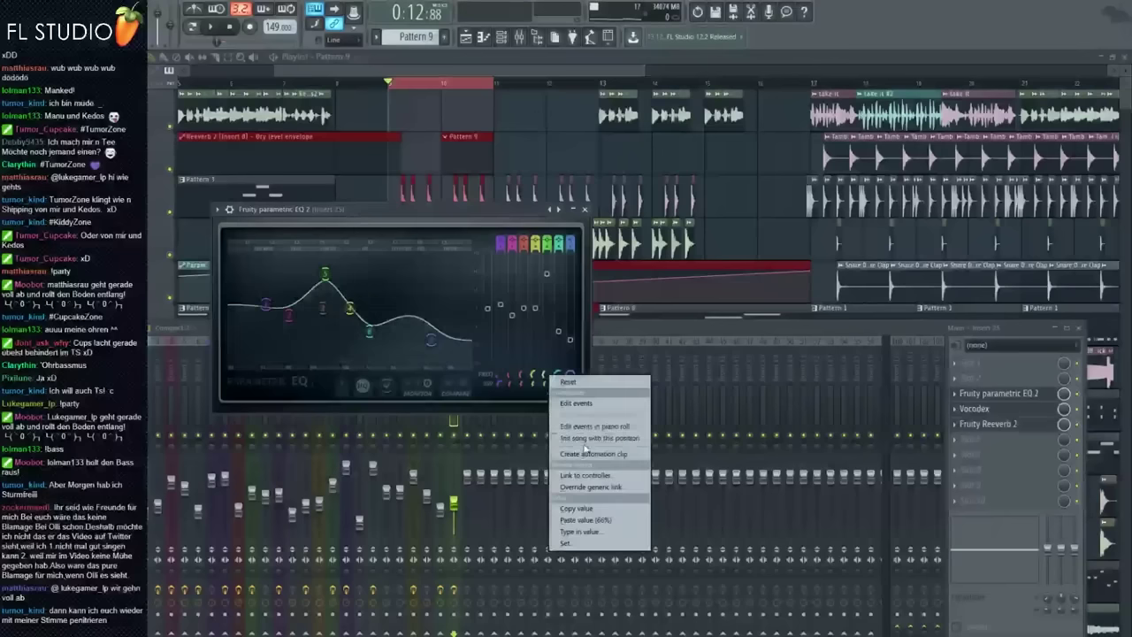
click(588, 449)
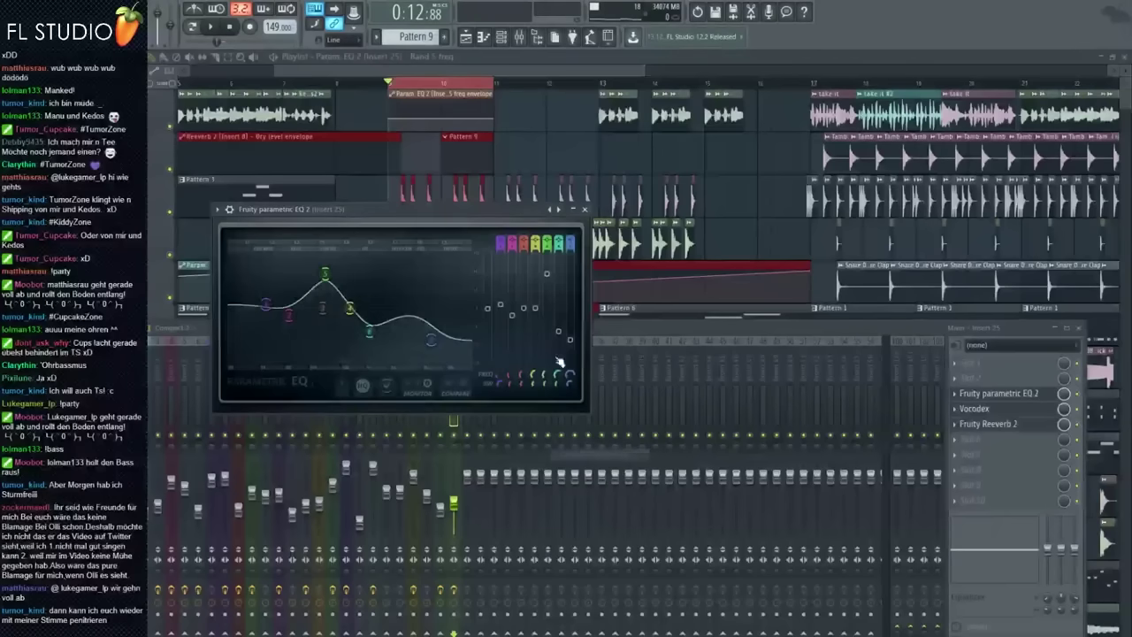
Show the Unsorted channel group and draw a four-bar note for the Default Sytrus channel in Pattern 9
click(494, 40)
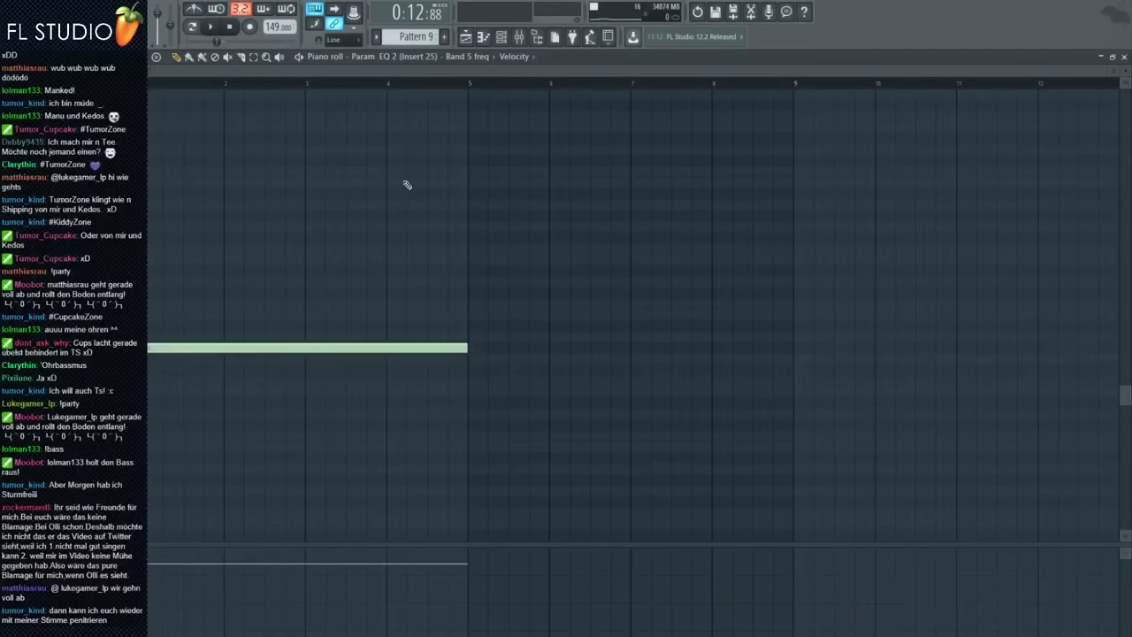
click(487, 43)
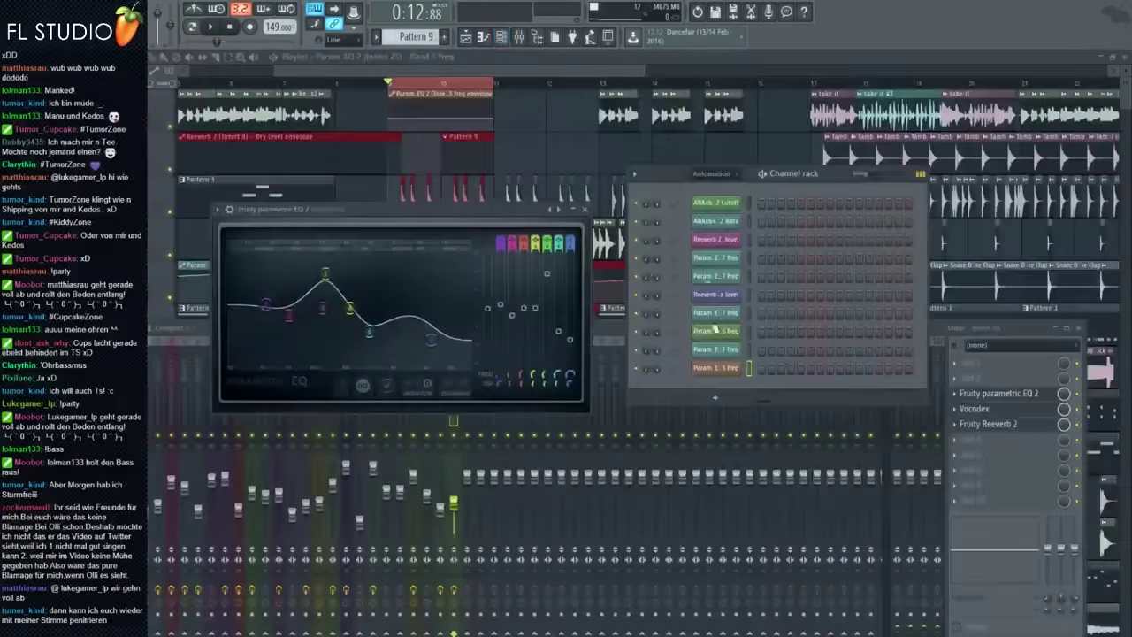
click(713, 175)
click(718, 216)
click(715, 174)
click(717, 229)
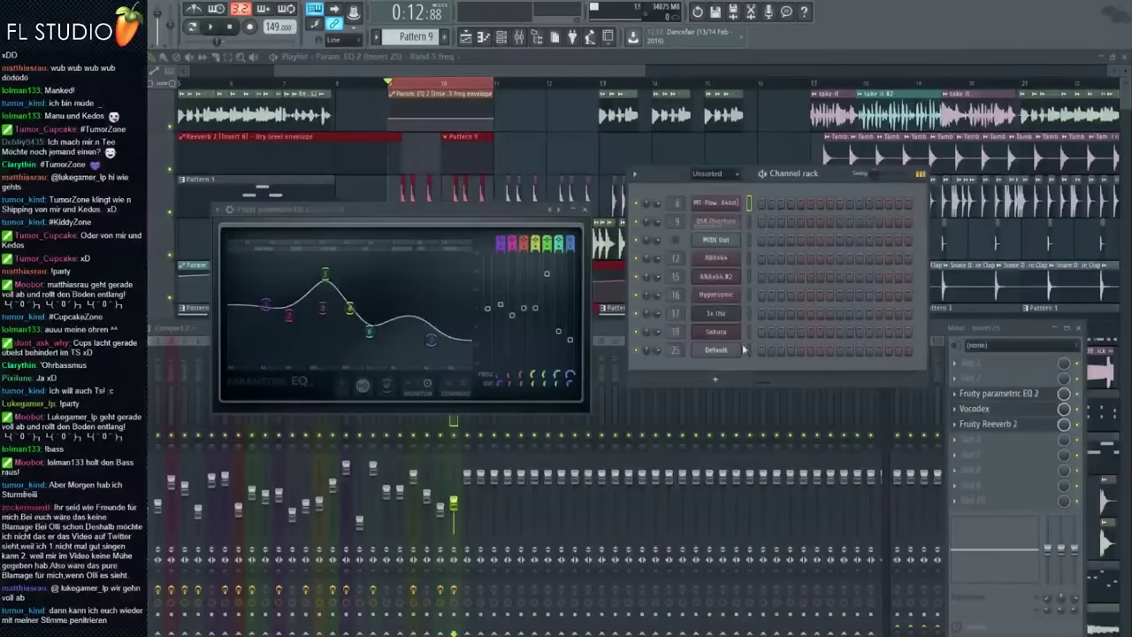
click(716, 351)
click(487, 39)
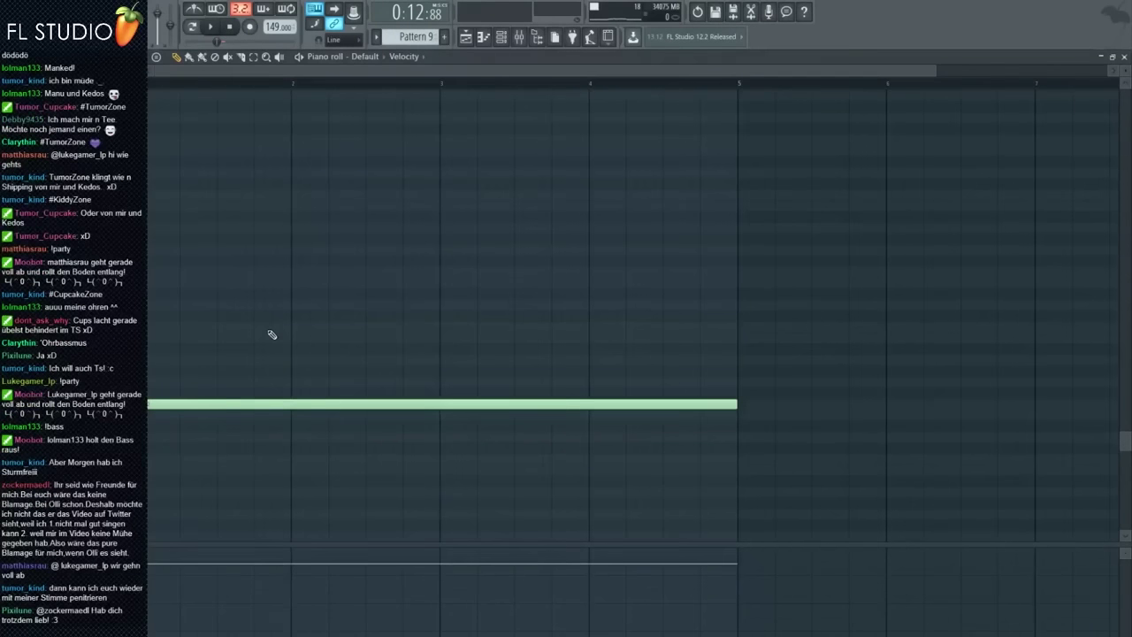
click(467, 37)
Add a control point midway through bar 9 of the band 5 frequency envelope and raise it slightly above the line
scroll(349, 253, up, 2)
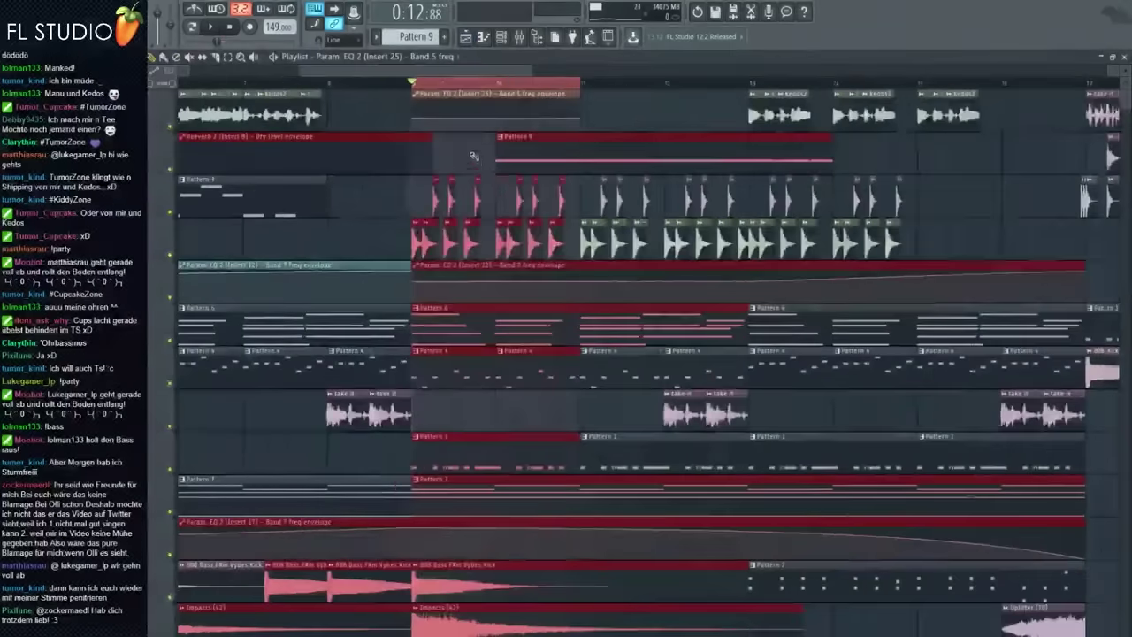
key(space)
scroll(464, 156, up, 3)
key(space)
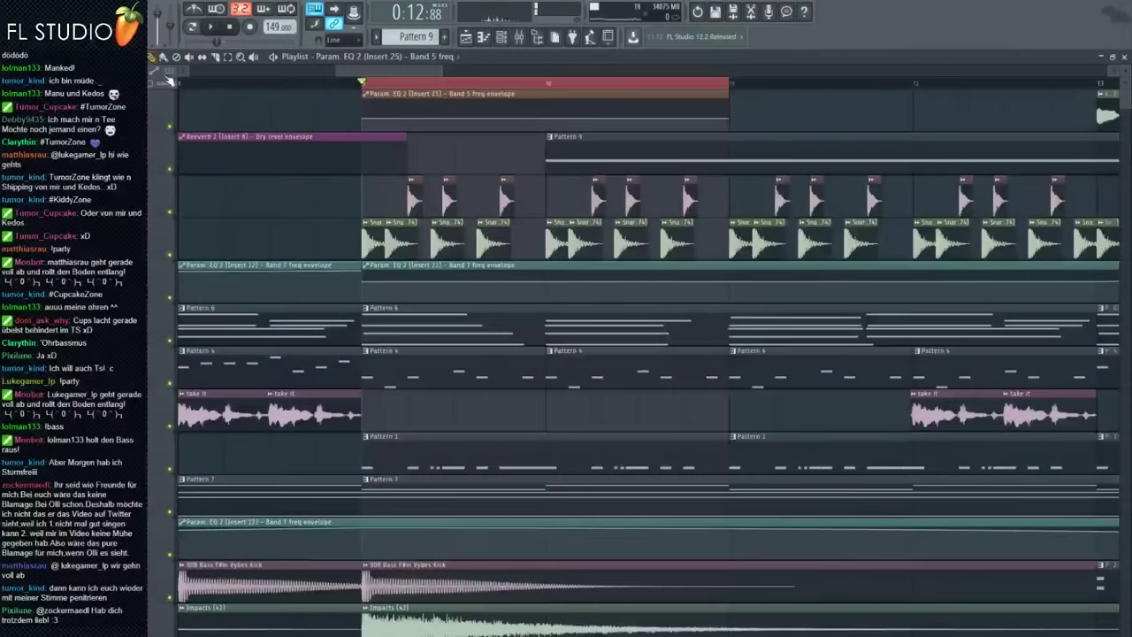
right_click(458, 127)
key(space)
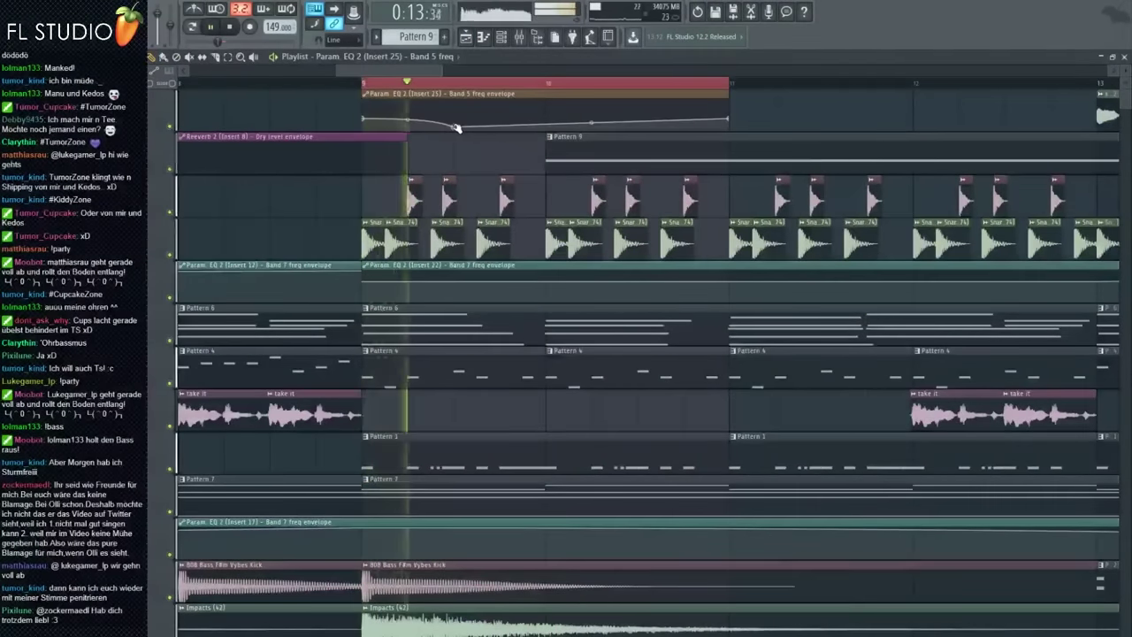
drag(457, 126, 457, 115)
key(space)
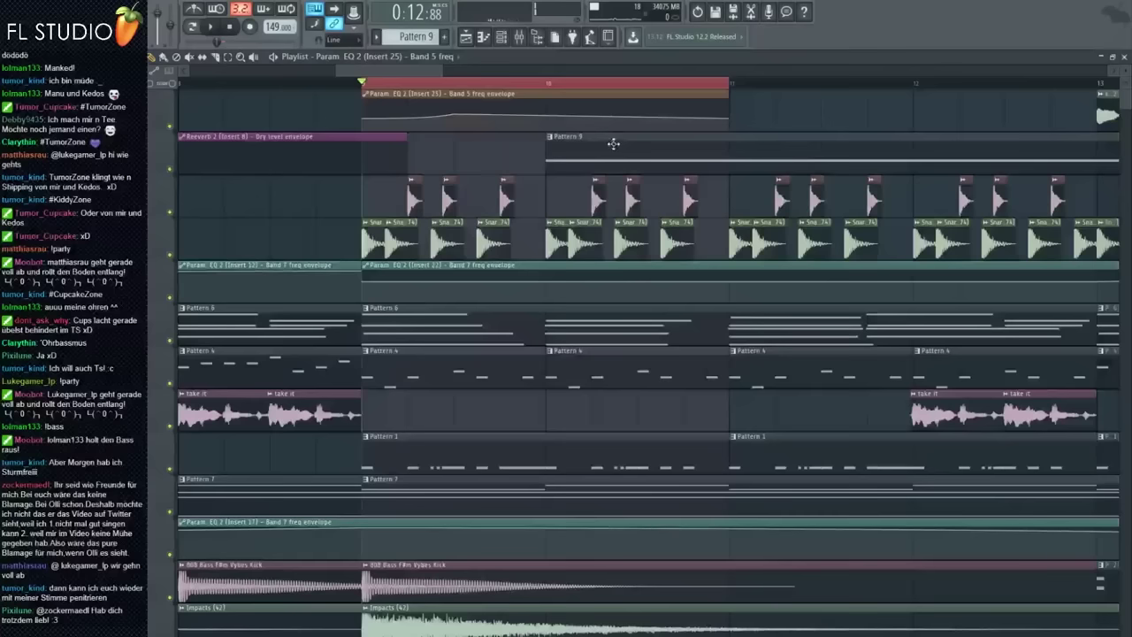
Move the Pattern 9 clip to start at bar 9 and lower mixer track 25's fader while checking playback
drag(613, 143, 412, 149)
key(space)
key(space)
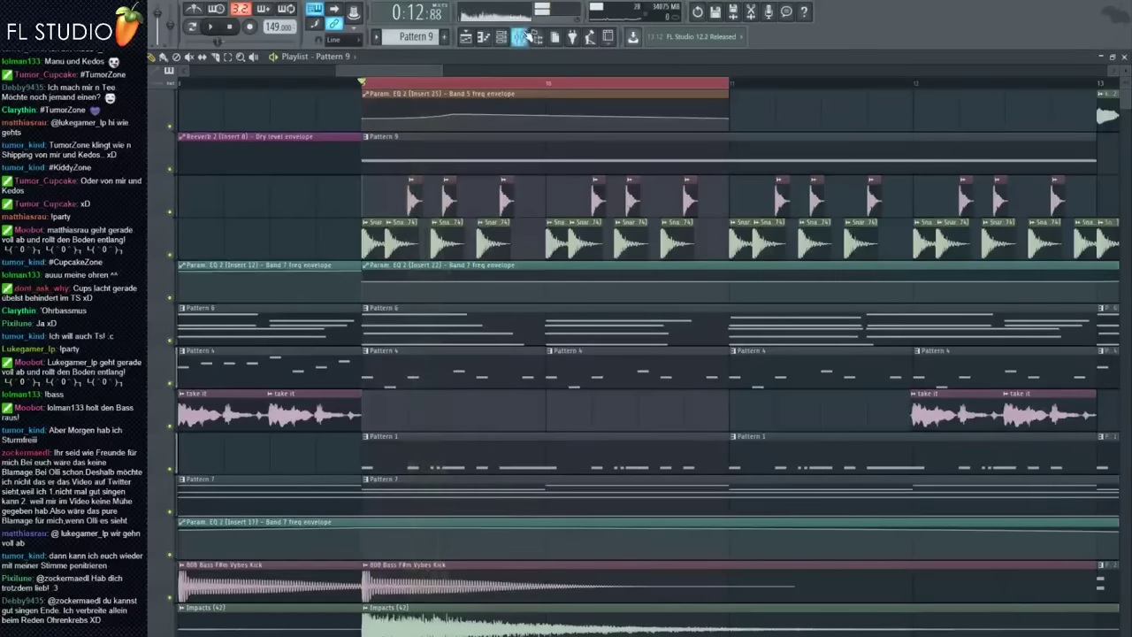
click(523, 36)
key(space)
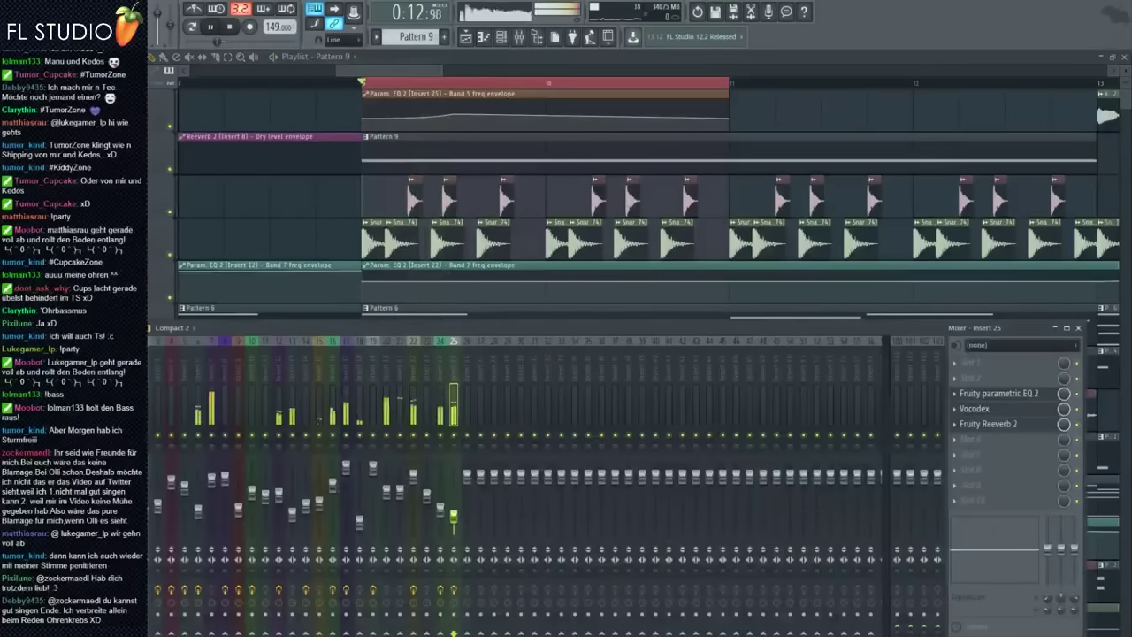
Move Pattern 9's long Sytrus note to a lower pitch and play the selection from the playlist
double_click(460, 148)
key(space)
drag(164, 406, 154, 498)
key(space)
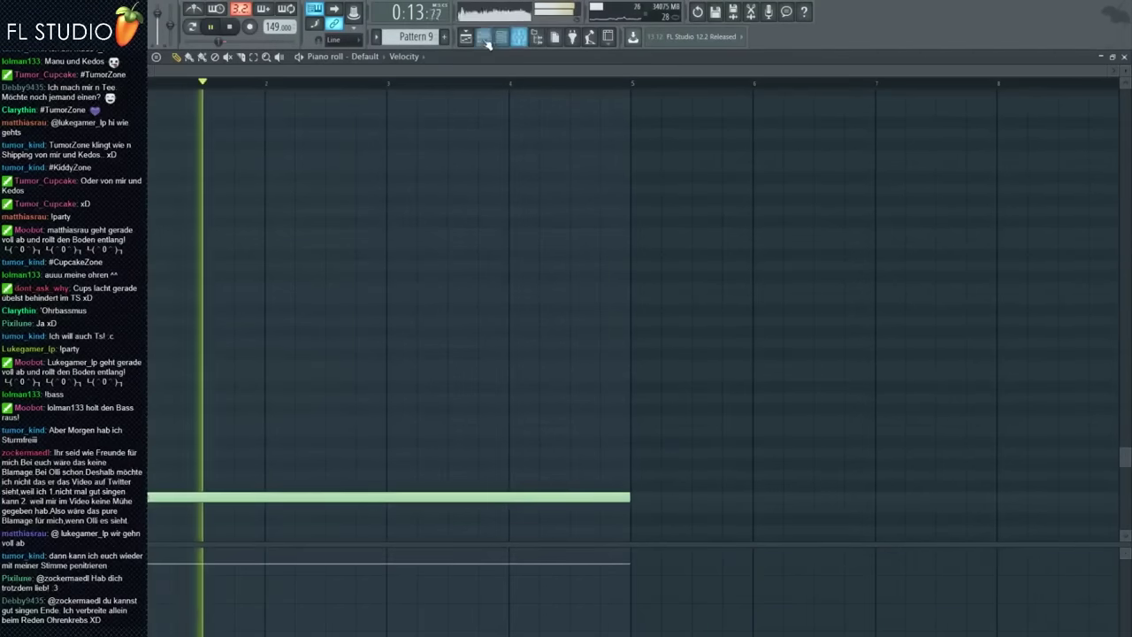
key(F5)
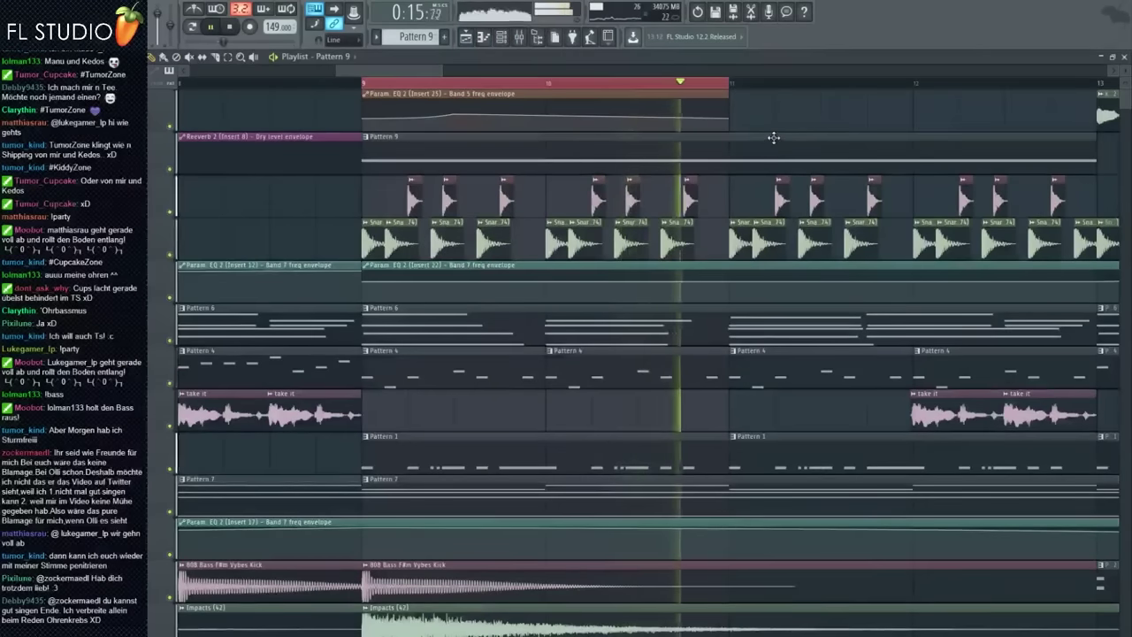
key(space)
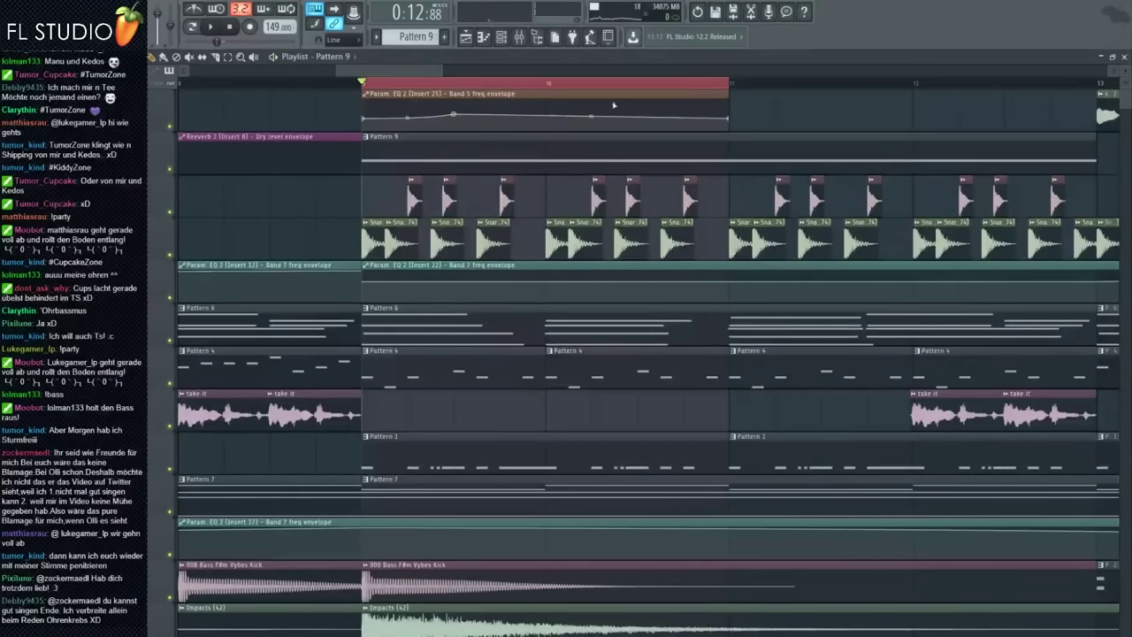
Reshape the band 5 frequency envelope to rise to a higher peak within the first half of bar 9 and audition it
drag(453, 114, 358, 144)
key(space)
key(space)
key(space)
key(space)
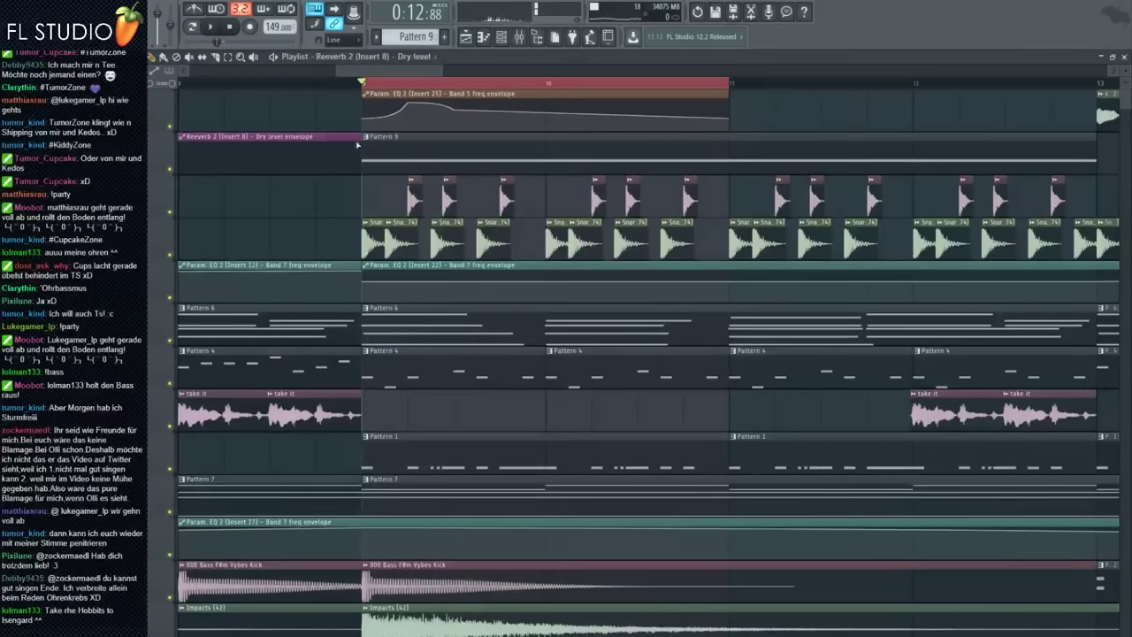
Solo the band 5 frequency envelope and Pattern 9 tracks, and lower the envelope's quarter-bar peak in bar 9 while auditioning
right_click(170, 170)
click(171, 128)
key(space)
drag(267, 111, 770, 118)
key(space)
drag(442, 103, 444, 110)
key(space)
key(space)
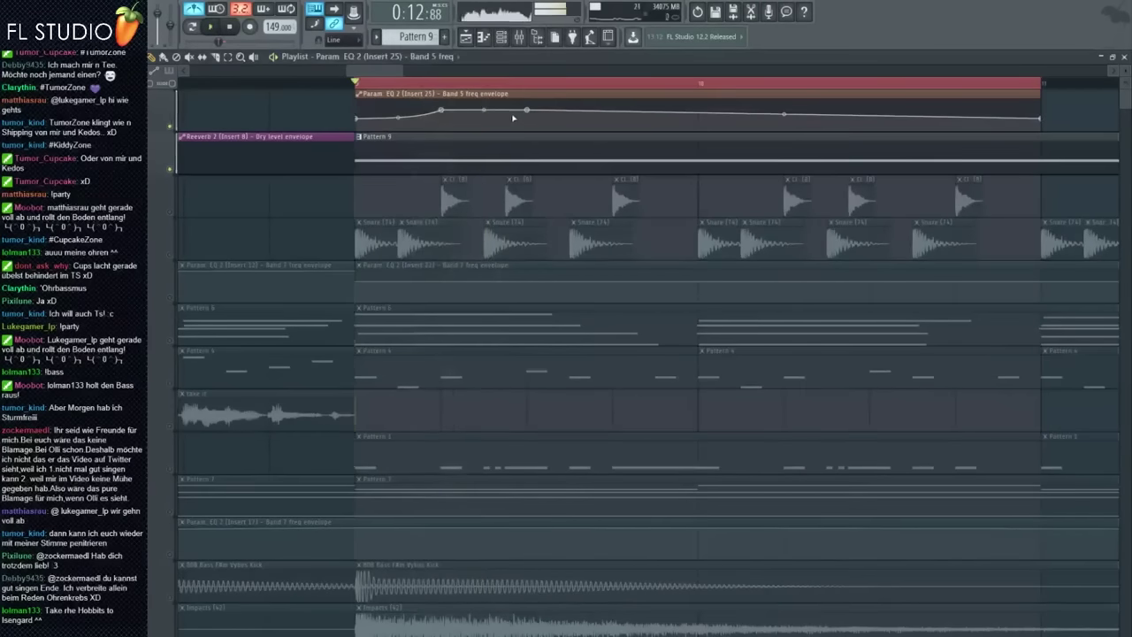
Raise the envelope point midway through bar 9 into a peak and drop the quarter-bar point into a dip before it
drag(526, 109, 527, 102)
key(space)
key(space)
key(space)
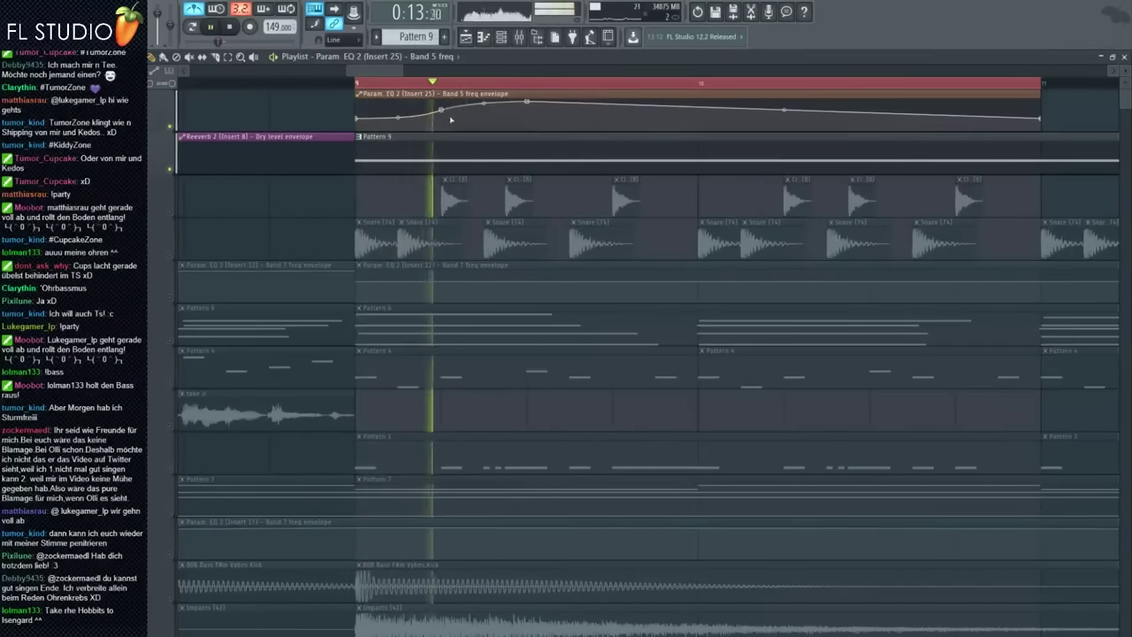
key(space)
drag(440, 110, 444, 123)
key(space)
key(space)
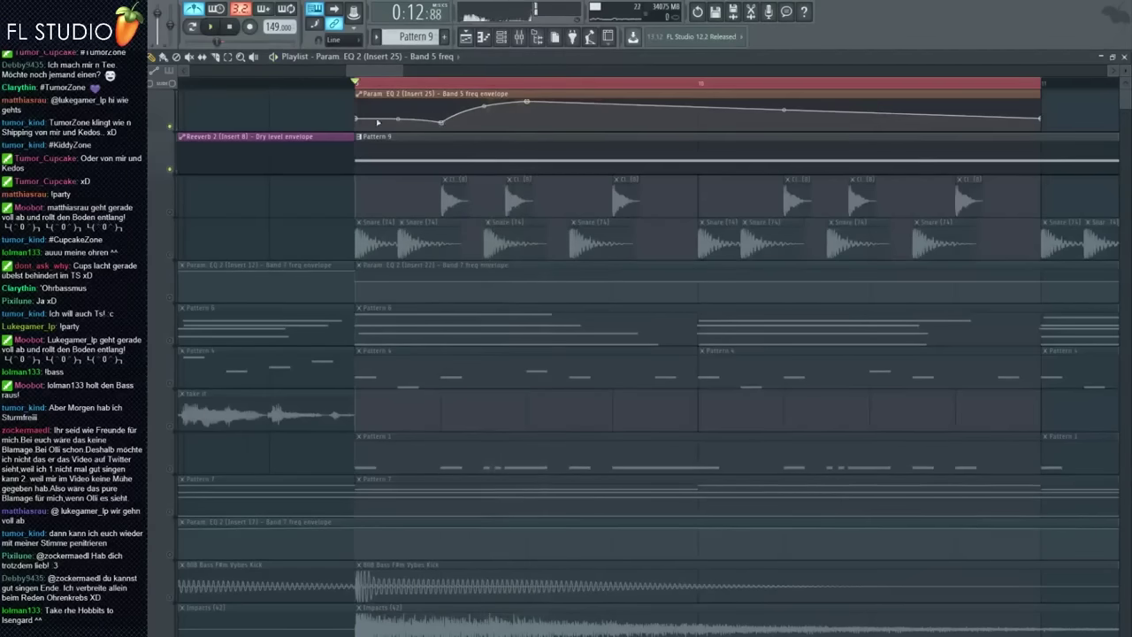
Restore all soloed-out playlist tracks and audition the reshaped envelope within the full mix
right_click(171, 168)
key(space)
key(space)
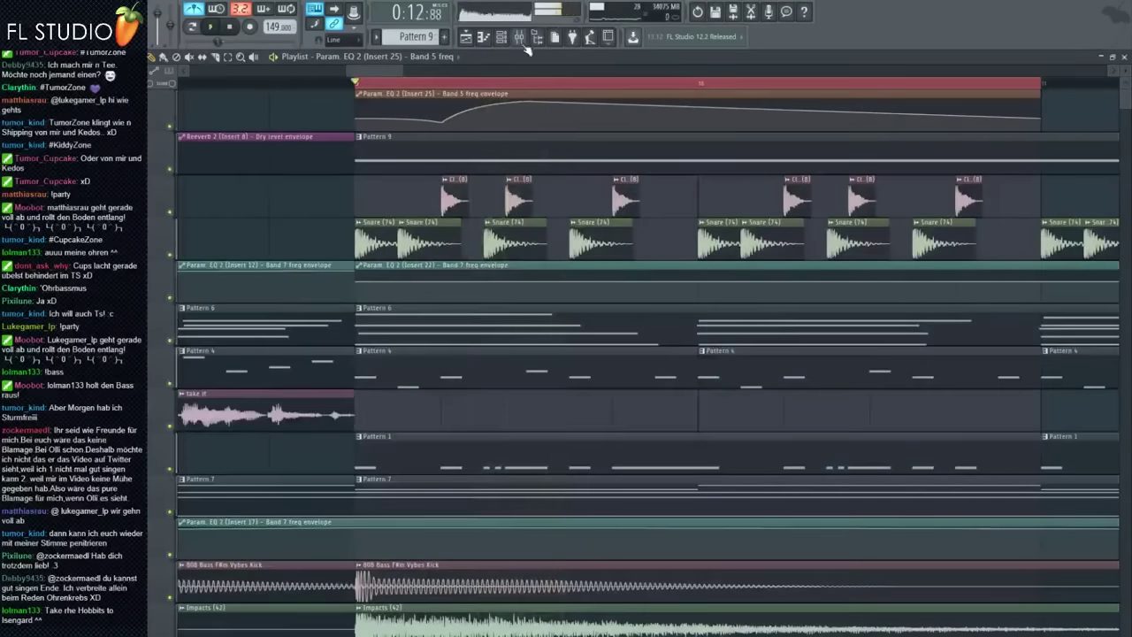
key(space)
Add Fruity WaveShaper to mixer track 25 and bend its curve into a steep rise followed by a gentler slope
key(F9)
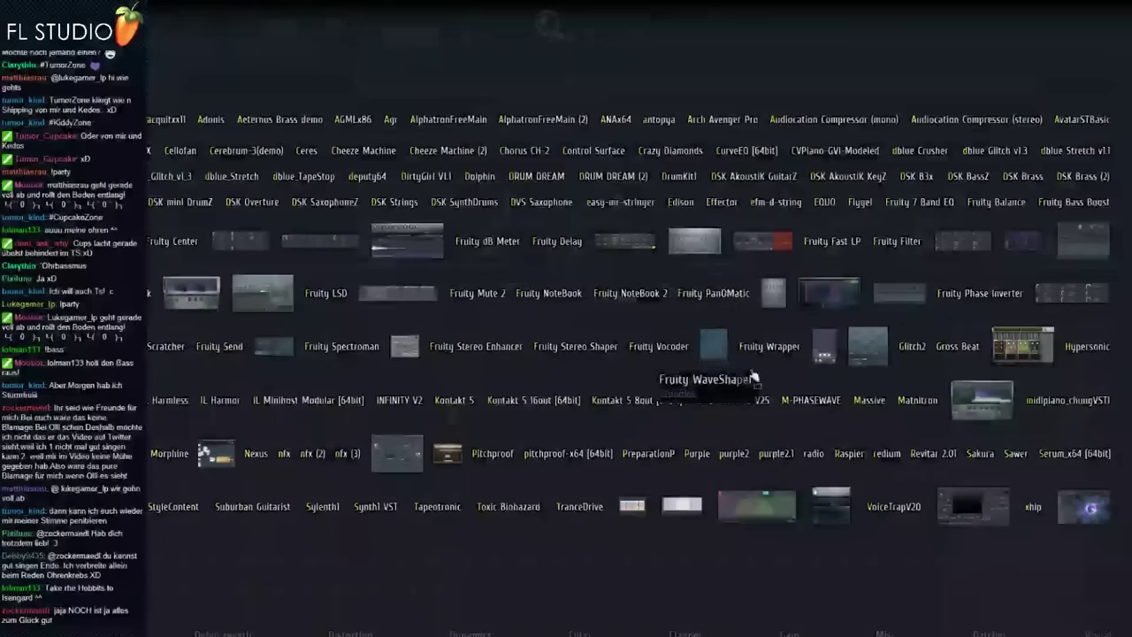
click(862, 361)
key(space)
drag(254, 299, 207, 248)
key(space)
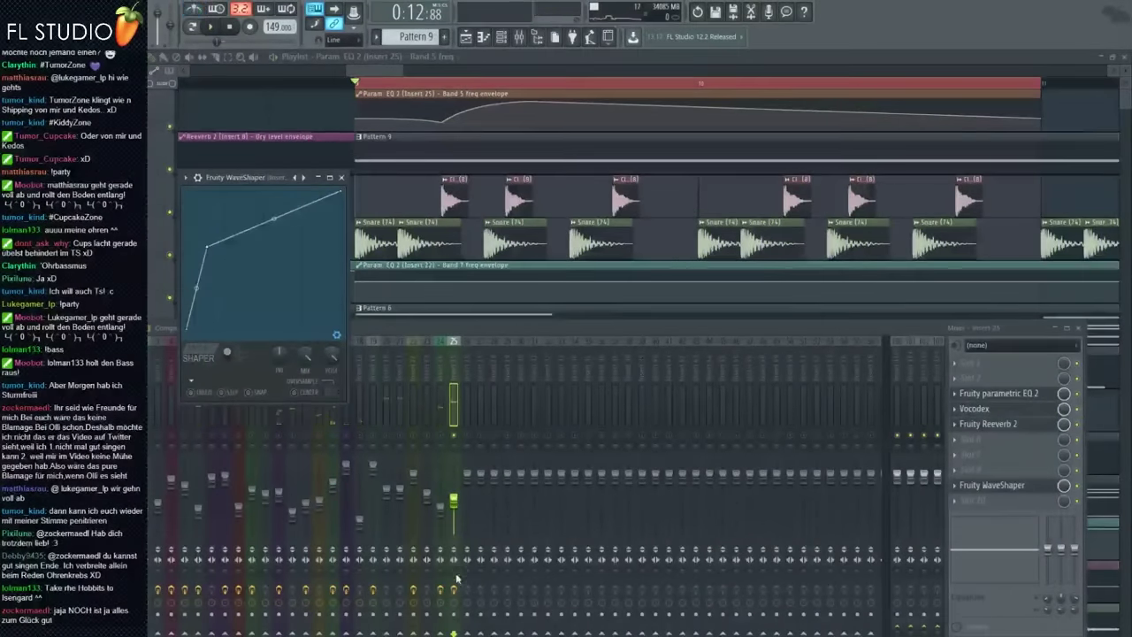
Lower mixer track 25's fader slightly and play the selection
drag(463, 509, 461, 520)
drag(455, 502, 455, 513)
key(space)
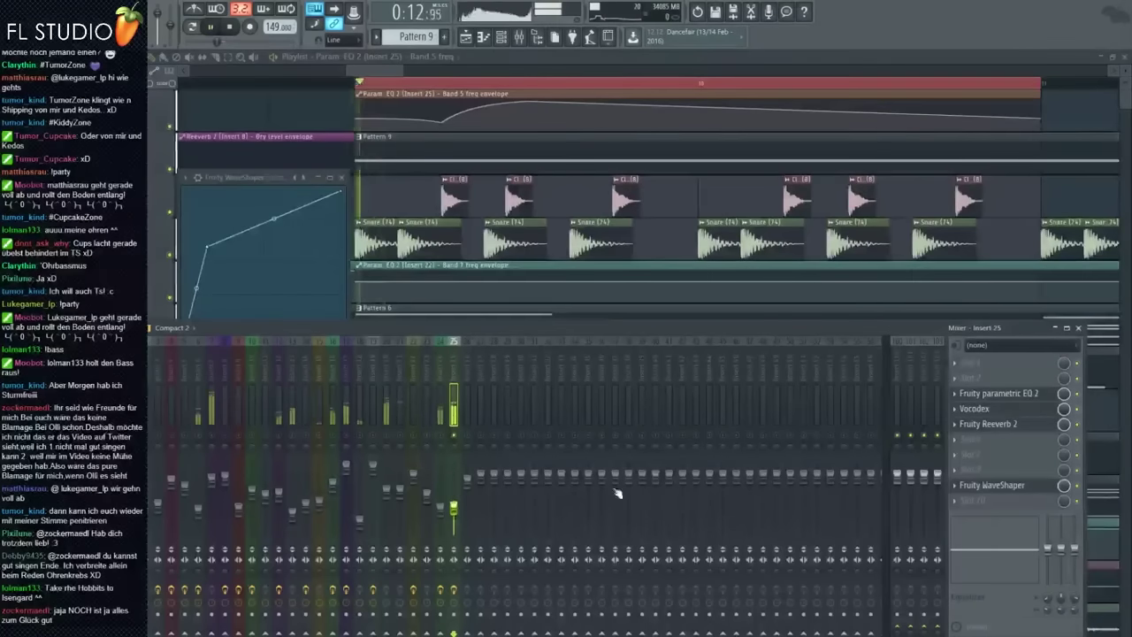
Open Vocodex on mixer track 25, widen its bandwidth and shift the formants upward while auditioning
click(978, 409)
key(space)
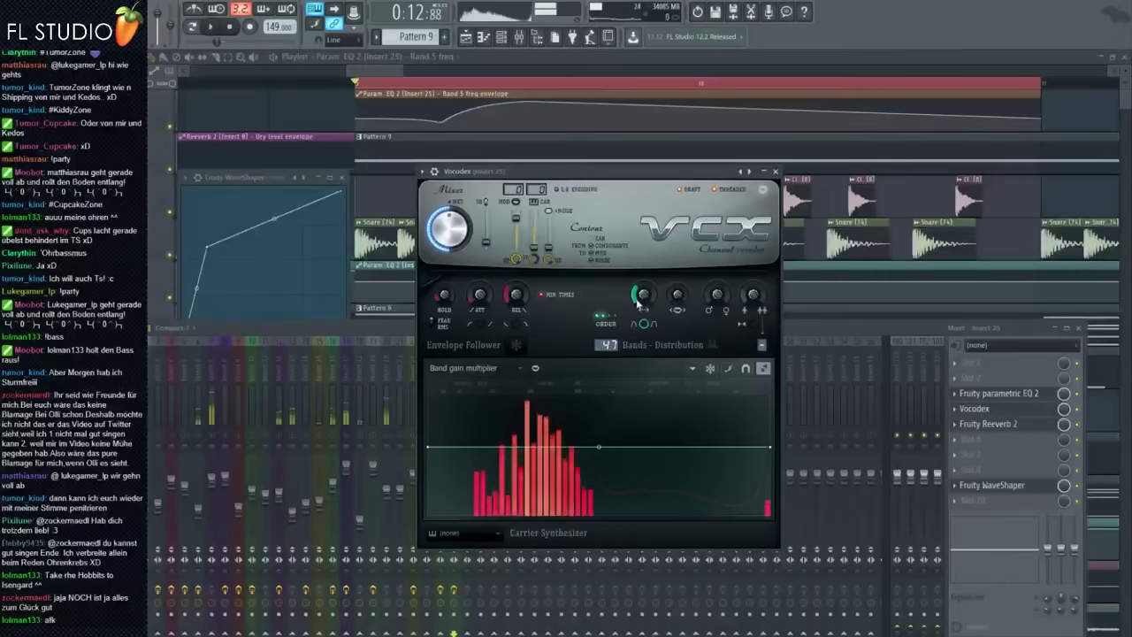
drag(638, 304, 638, 295)
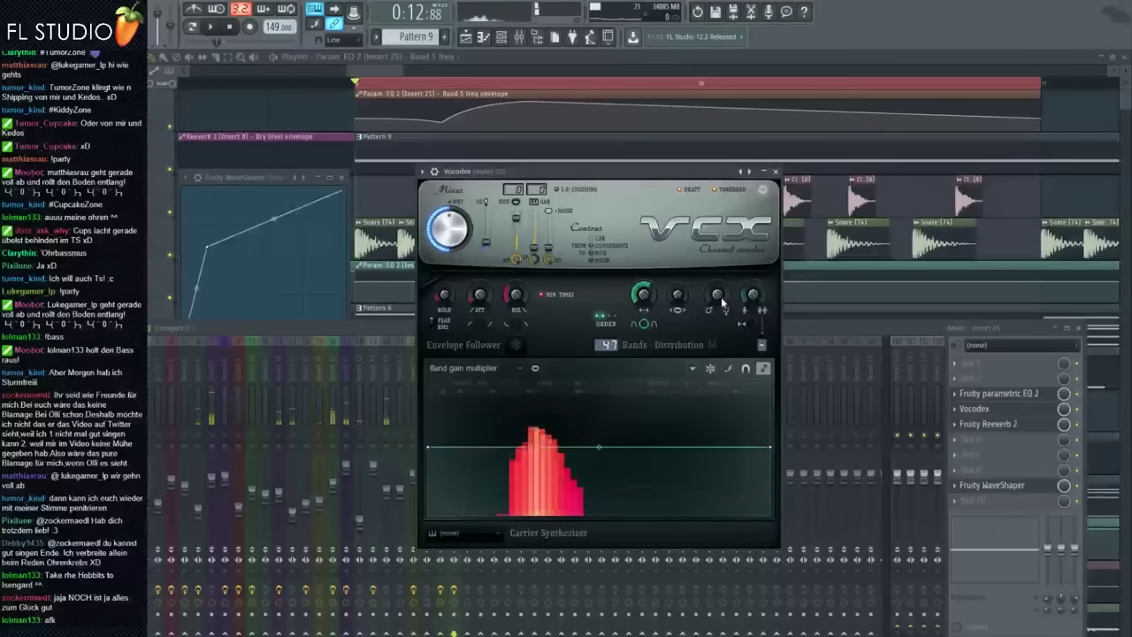
drag(722, 302, 722, 295)
key(space)
key(space)
key(space)
key(space)
Move Fruity WaveShaper above Fruity Reeverb 2 in mixer track 25's effect chain and audition it
scroll(1024, 426, down, 1)
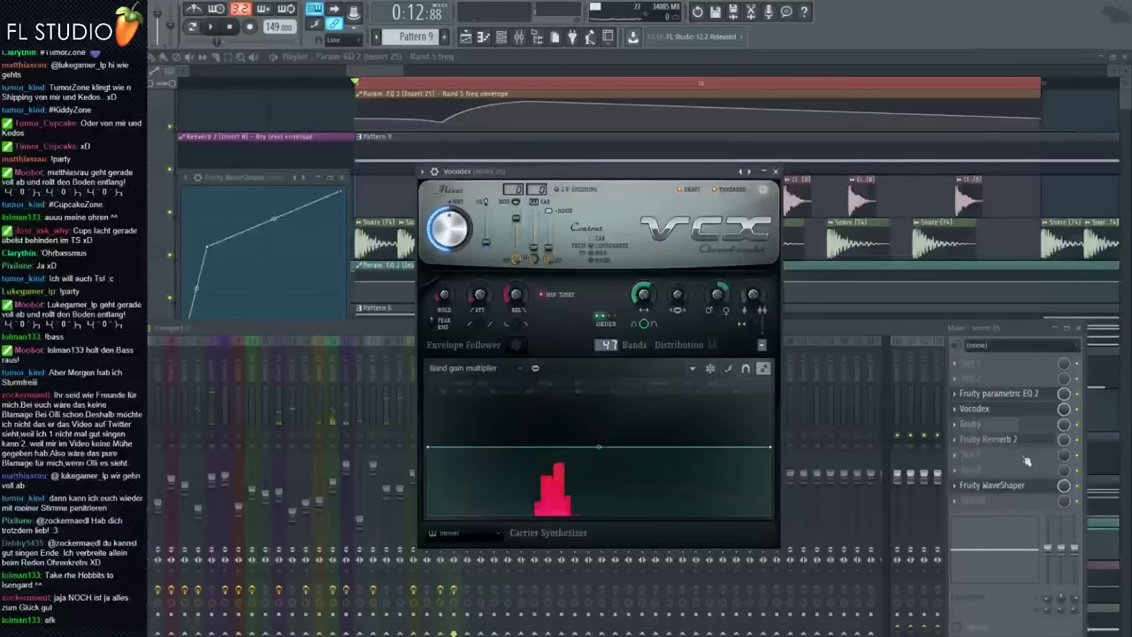
scroll(1027, 457, down, 1)
scroll(1027, 486, up, 1)
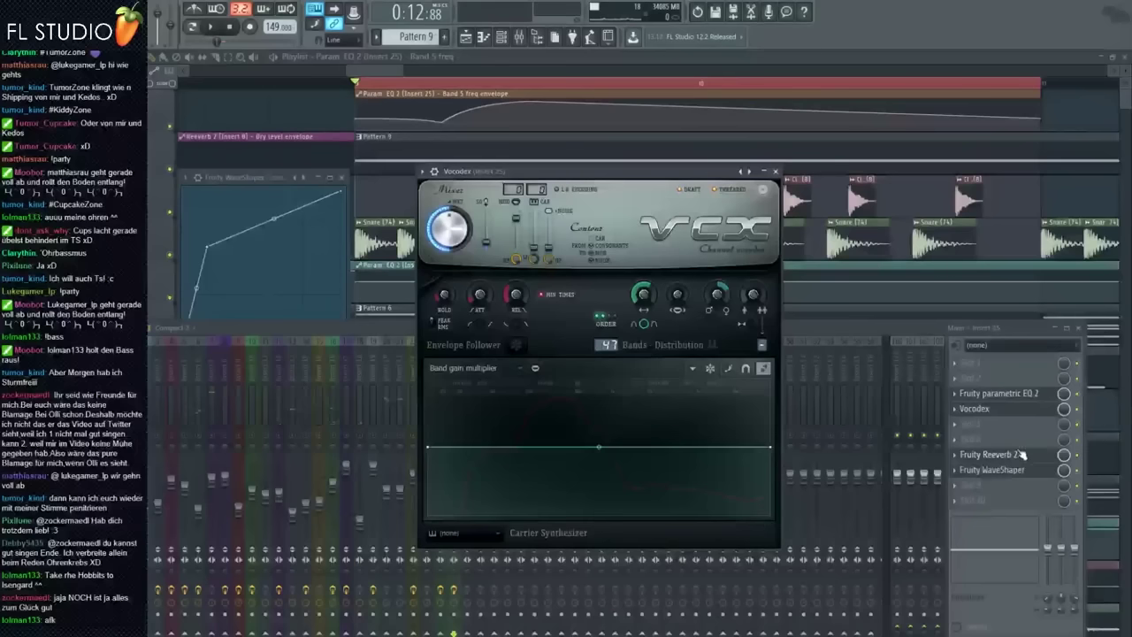
key(space)
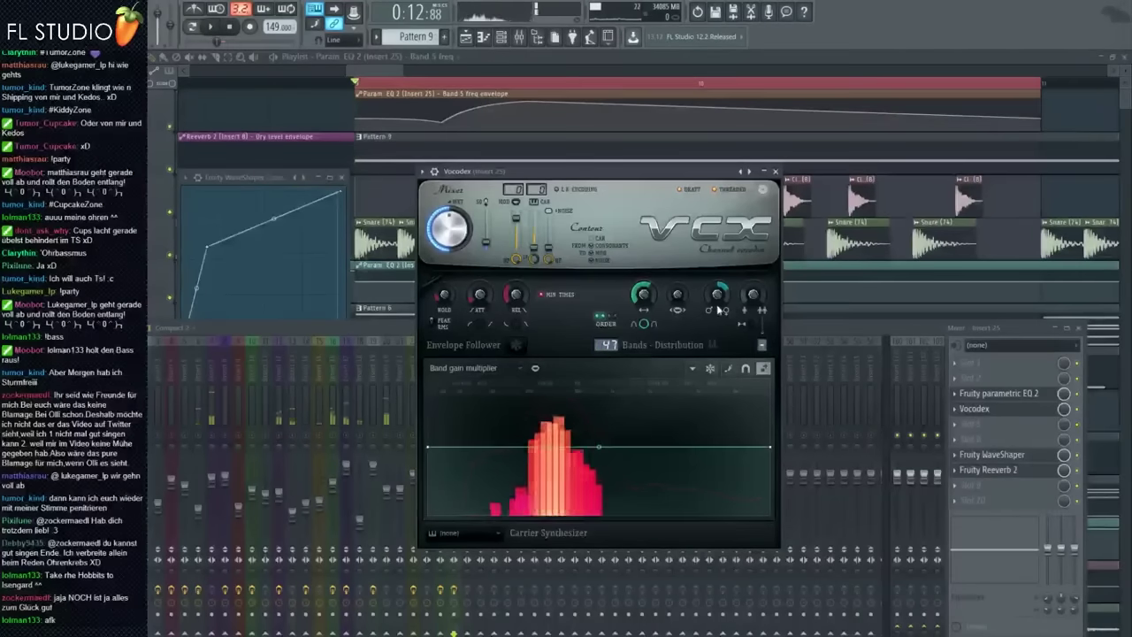
key(space)
Raise the Vocodex unison setting to 5 and audition the sound
drag(761, 346, 761, 329)
key(space)
key(space)
key(space)
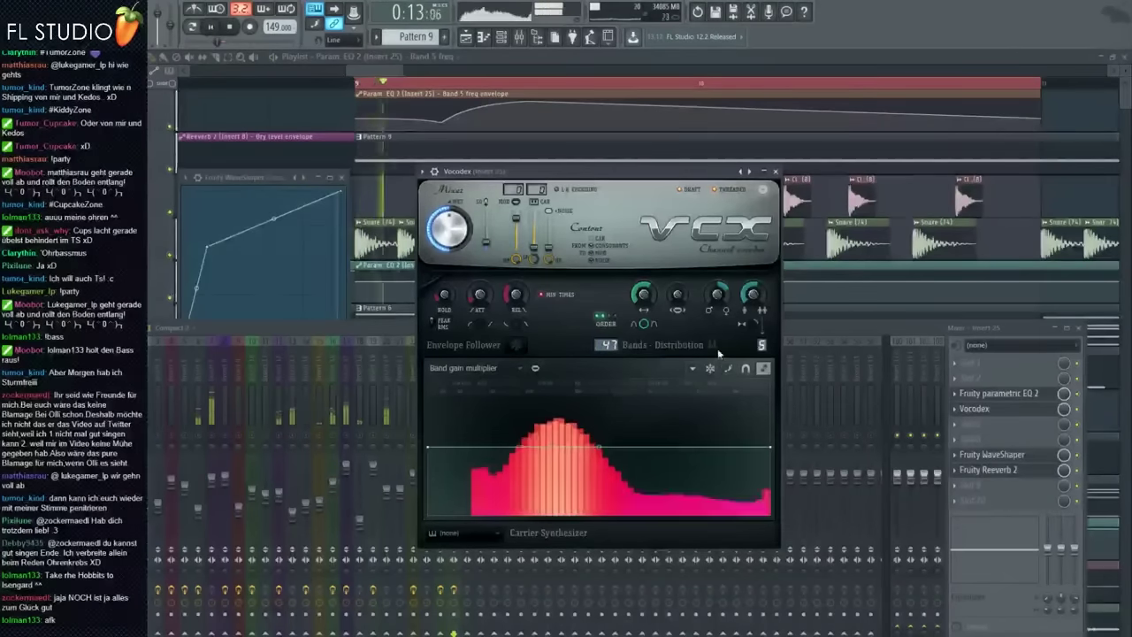
key(space)
key(space)
key(space)
key(space)
Fine-tune the Vocodex bandwidth while repeatedly playing the start of bar 9
mouse_move(645, 297)
mouse_down()
mouse_move(646, 274)
mouse_move(646, 307)
mouse_up()
key(space)
key(space)
key(space)
key(space)
key(space)
key(space)
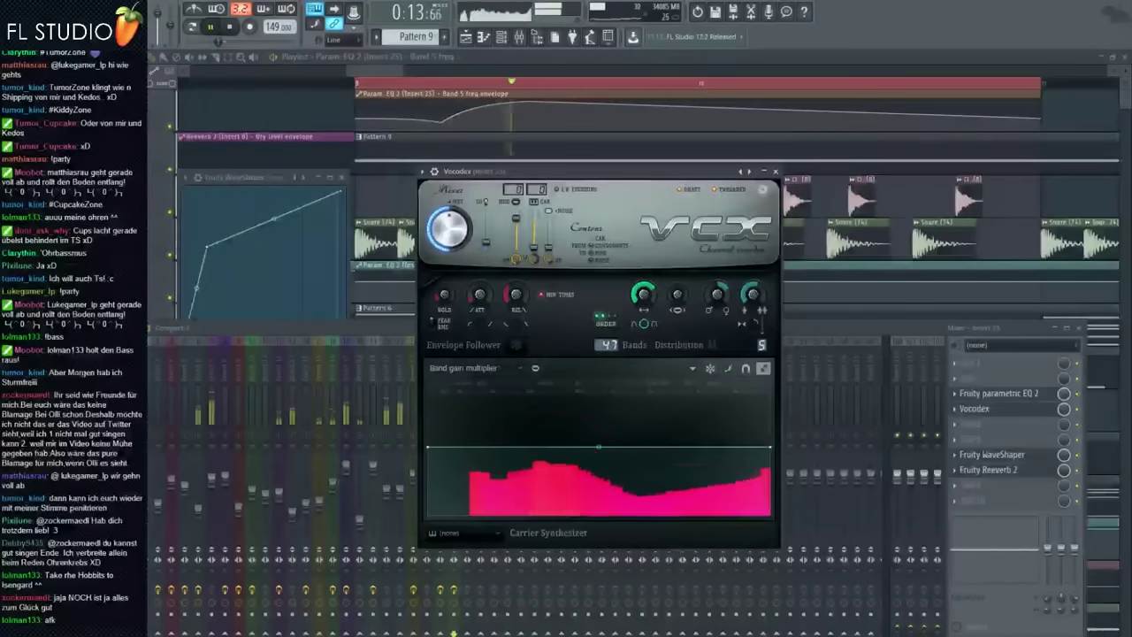
key(space)
key(space)
Add a control point near the start of bar 9's band 5 frequency envelope and shape it into an early peak before the dip
right_click(382, 107)
key(space)
key(space)
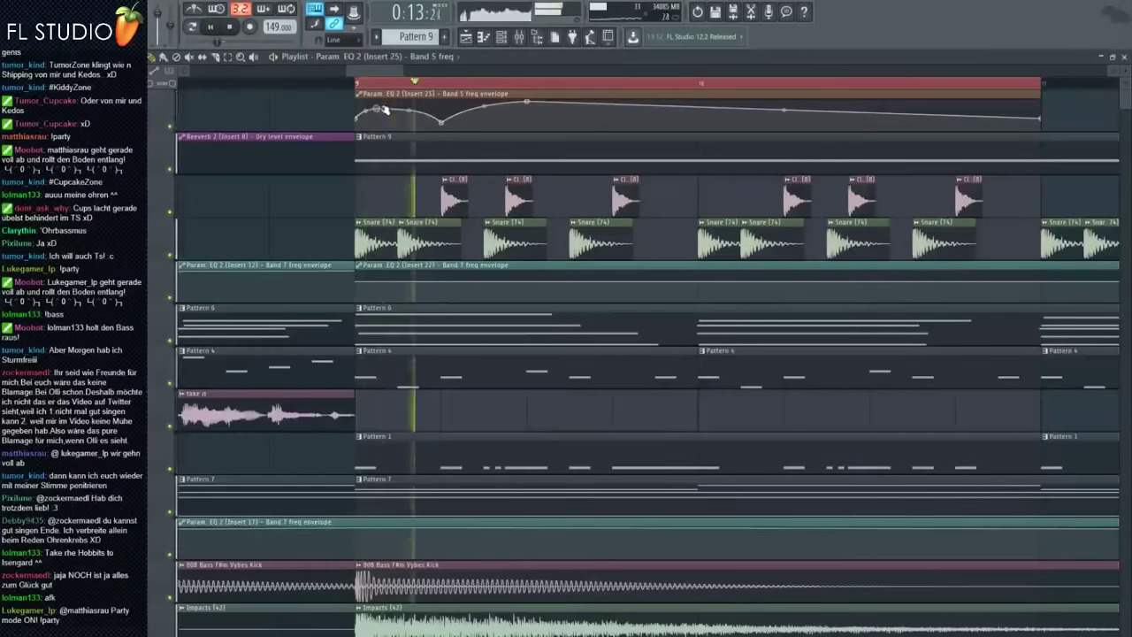
key(space)
key(space)
key(space)
key(space)
key(space)
drag(376, 110, 365, 116)
key(space)
key(space)
drag(410, 105, 411, 114)
key(space)
Try Fruity WaveShaper after Fruity Reeverb 2 in mixer track 25's effect chain and audition the result
key(F9)
key(space)
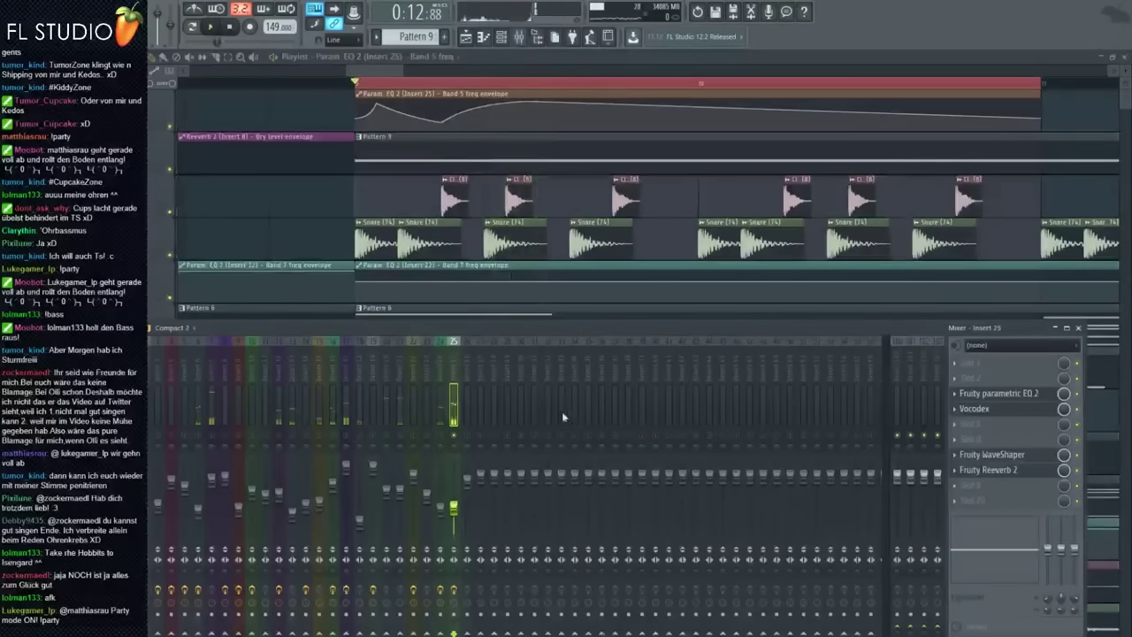
key(space)
key(space)
key(space)
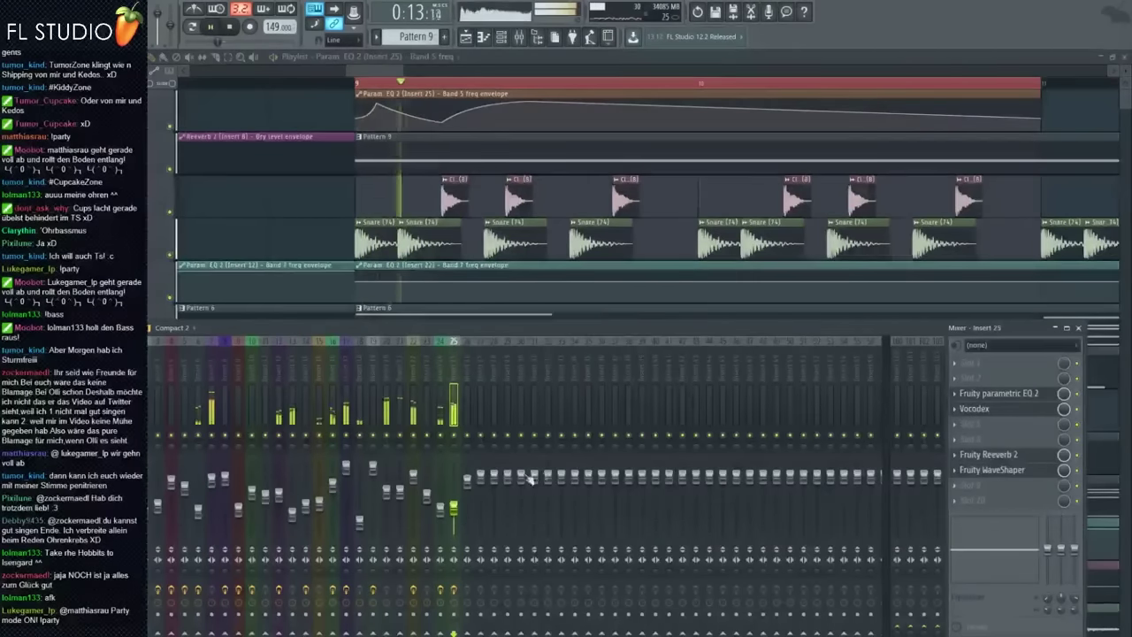
key(space)
Open Fruity WaveShaper and move it directly below Vocodex in mixer track 25's effect chain, auditioning the change
click(1009, 469)
key(space)
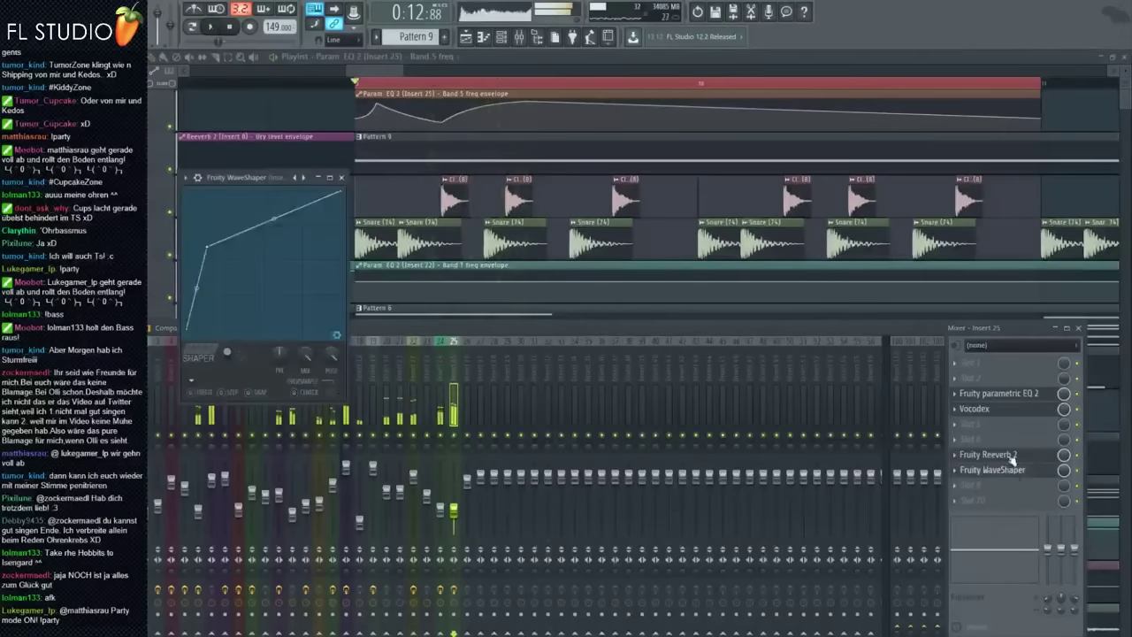
drag(1009, 470, 1012, 411)
key(space)
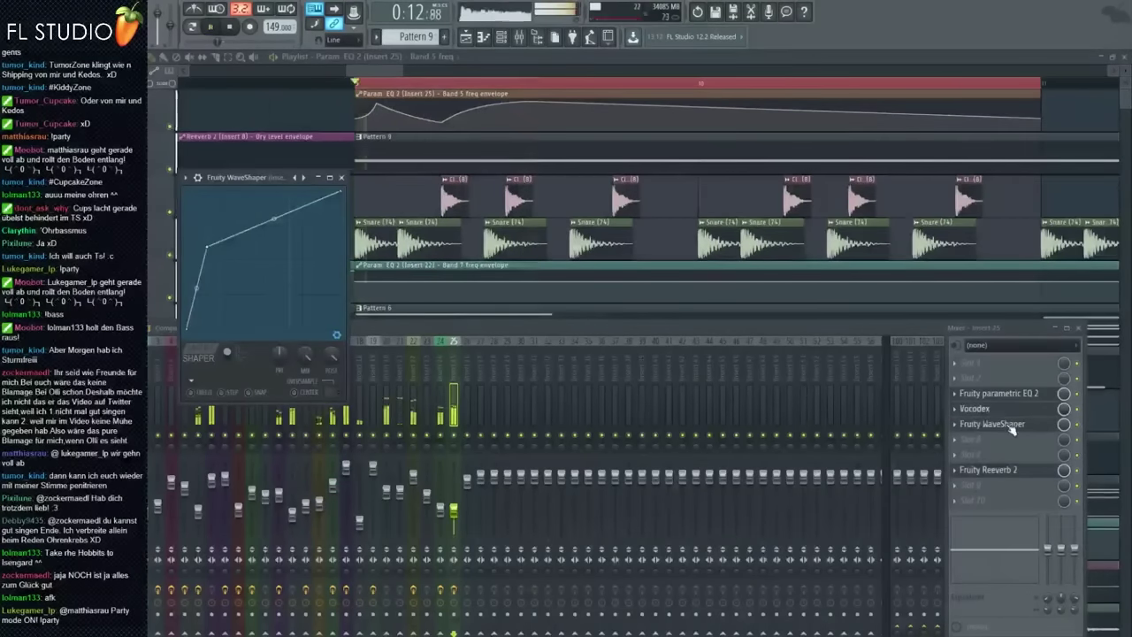
key(space)
key(space)
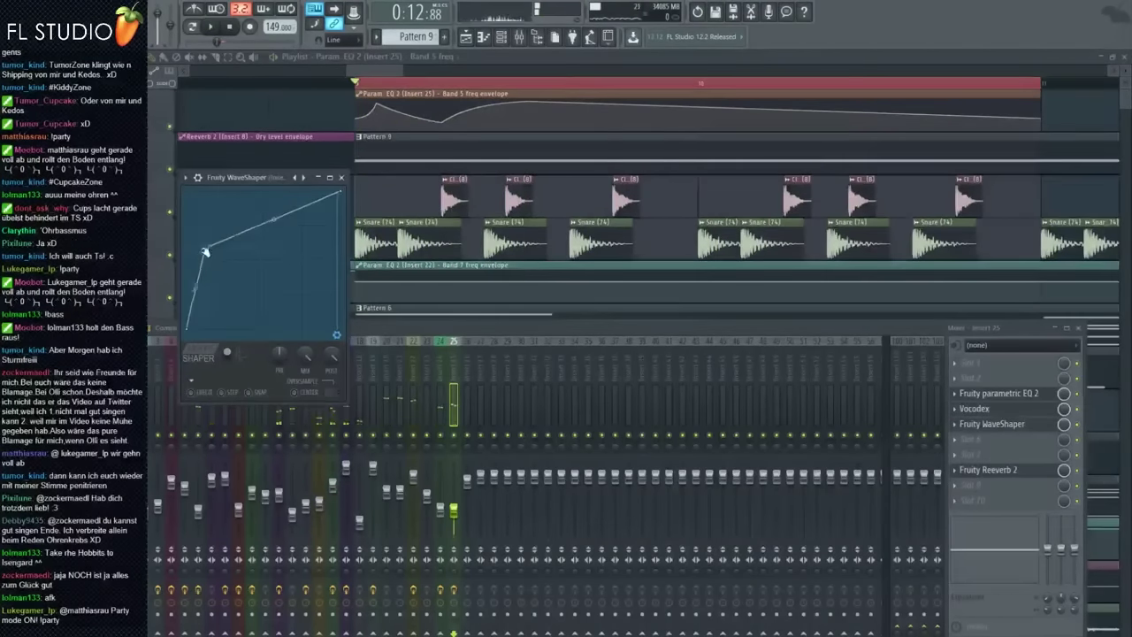
Reshape the Fruity WaveShaper curve into a gentler bend with an extra upper point, auditioning mixer track 25
key(space)
mouse_move(205, 252)
mouse_down()
mouse_move(192, 253)
mouse_move(187, 192)
mouse_move(232, 271)
mouse_move(226, 256)
mouse_up()
key(space)
click(458, 437)
key(space)
drag(184, 204, 234, 263)
key(space)
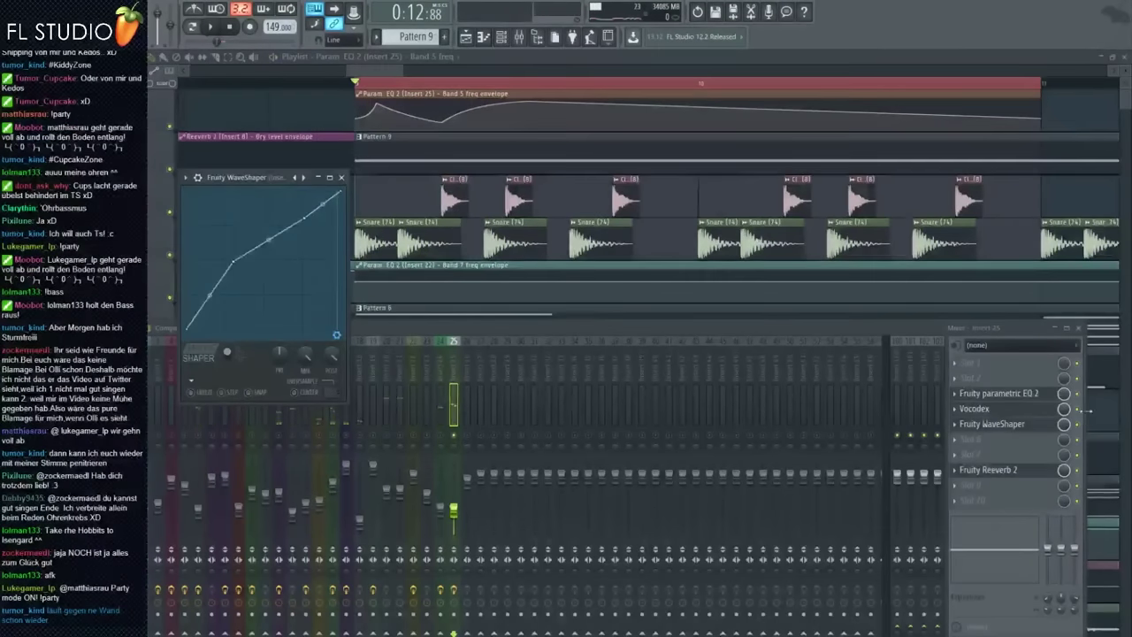
click(1079, 408)
key(space)
key(space)
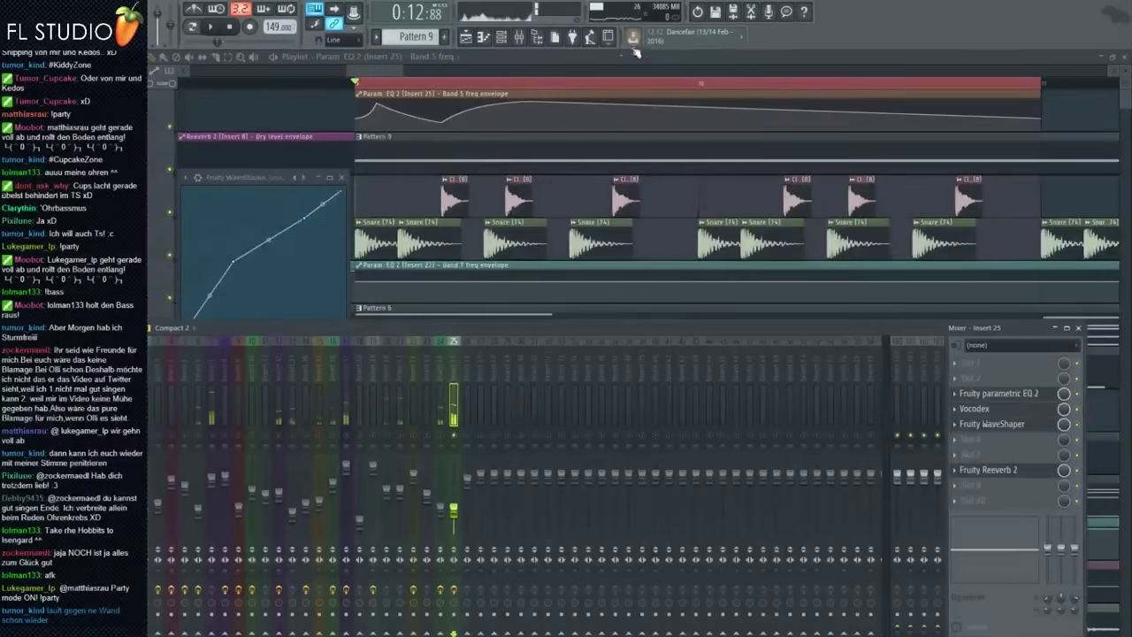
Inspect the Default channel's Sytrus settings and return to the playlist
click(515, 38)
click(712, 350)
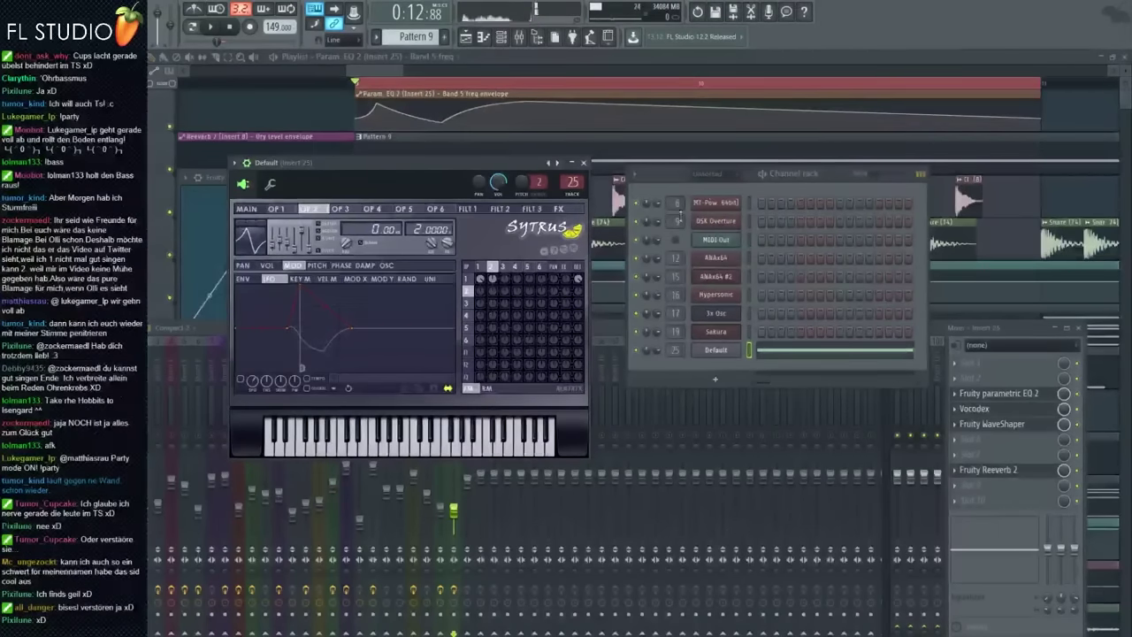
click(596, 126)
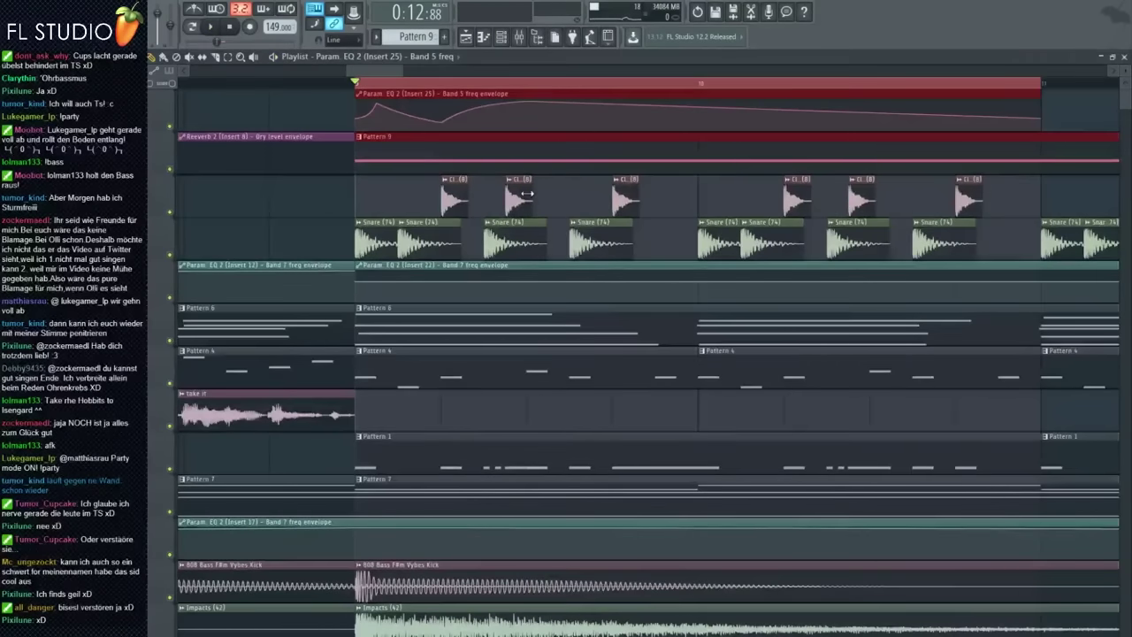
Play the looped section from bar 9 and check mixer track 25 in the mixer
click(518, 36)
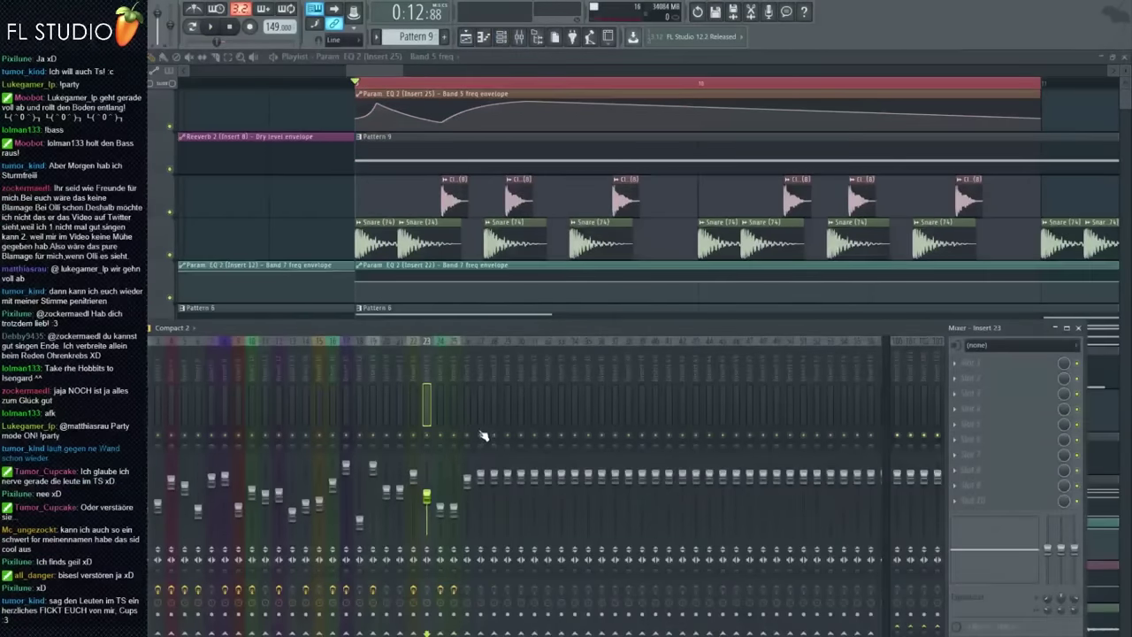
key(F9)
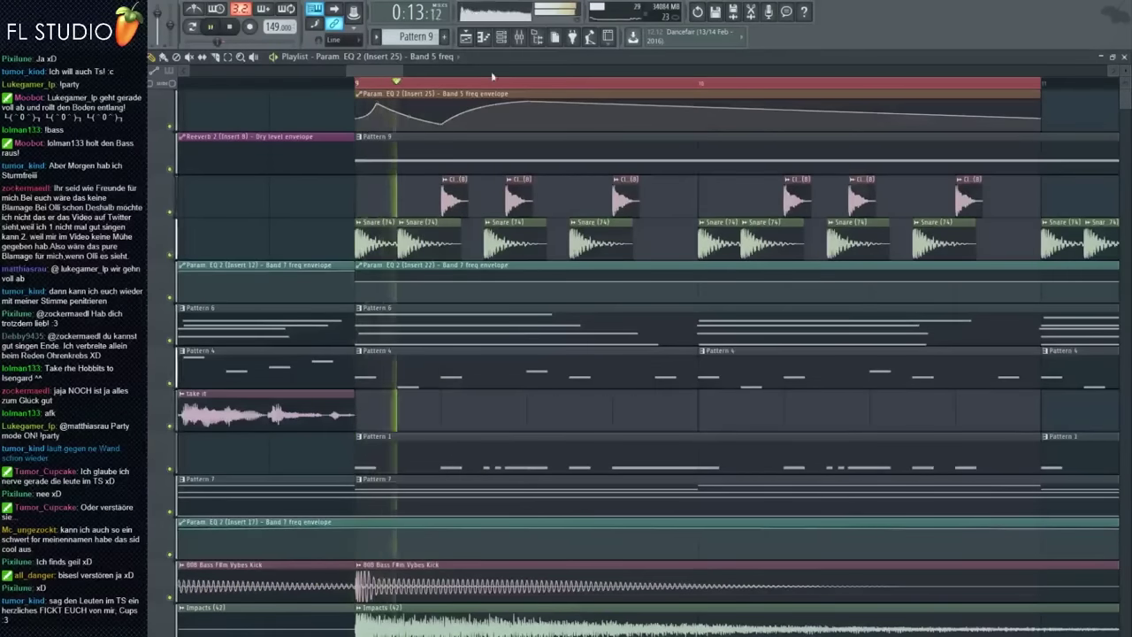
key(F9)
key(space)
click(456, 438)
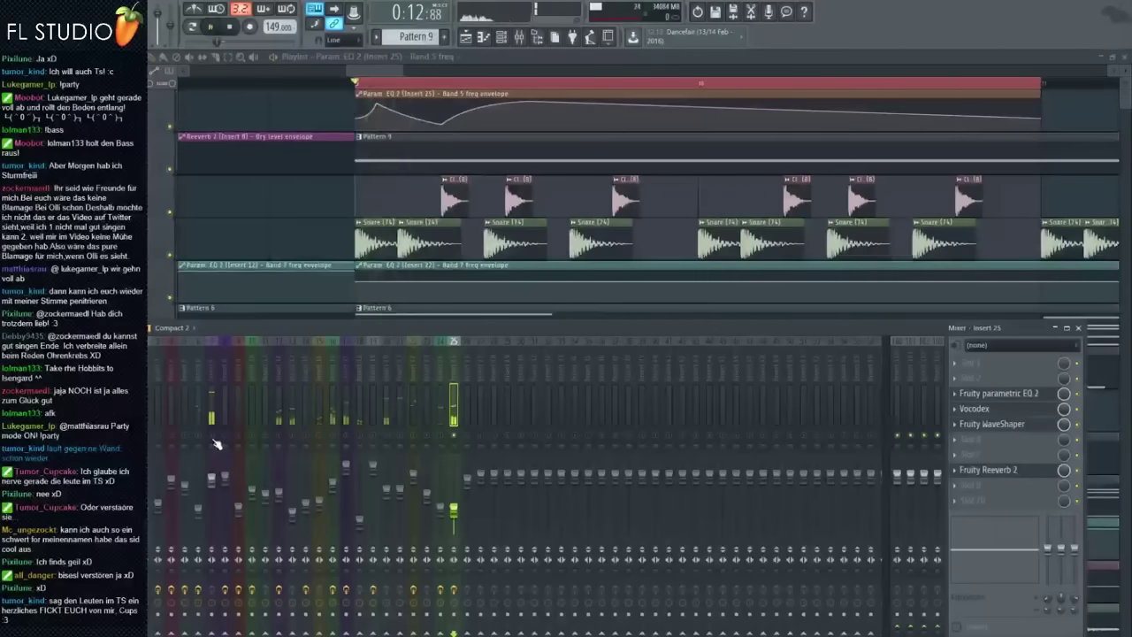
key(space)
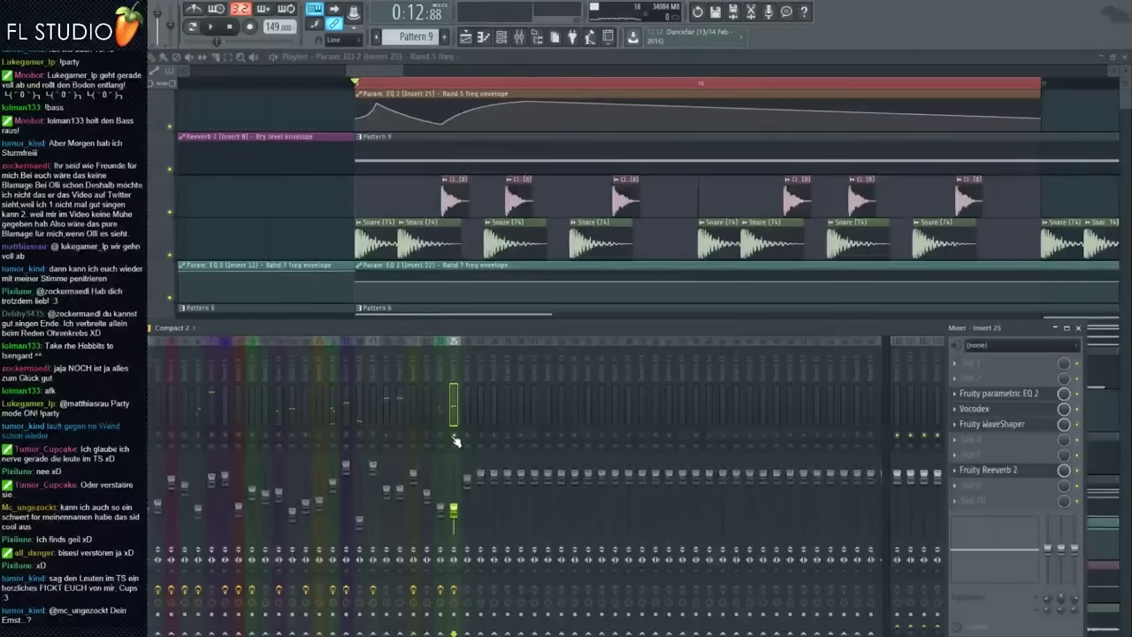
Insert a second Fruity parametric EQ 2 before Fruity Reeverb 2 on mixer track 25, boosting band 6 and slightly cutting band 5
key(F8)
drag(821, 329, 963, 470)
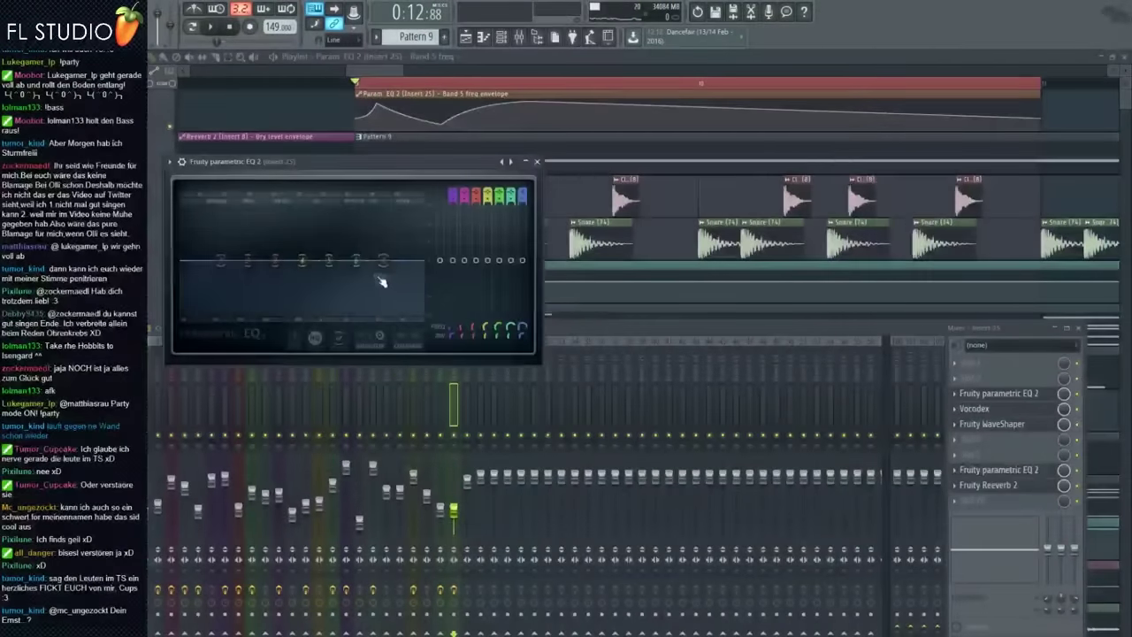
key(space)
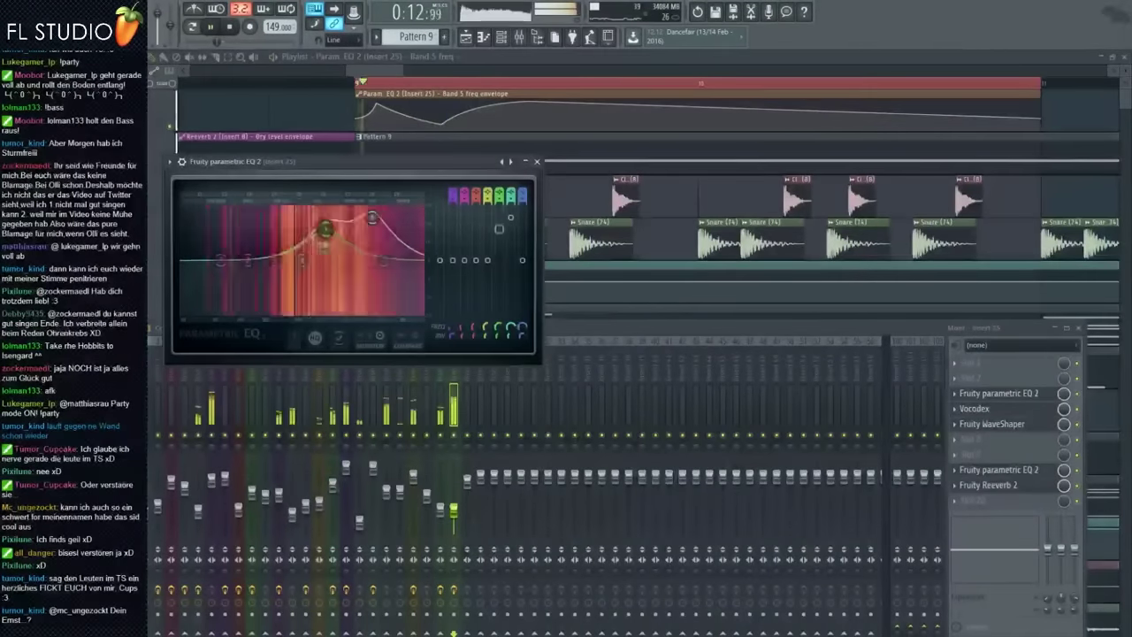
drag(326, 229, 325, 272)
key(space)
key(space)
key(space)
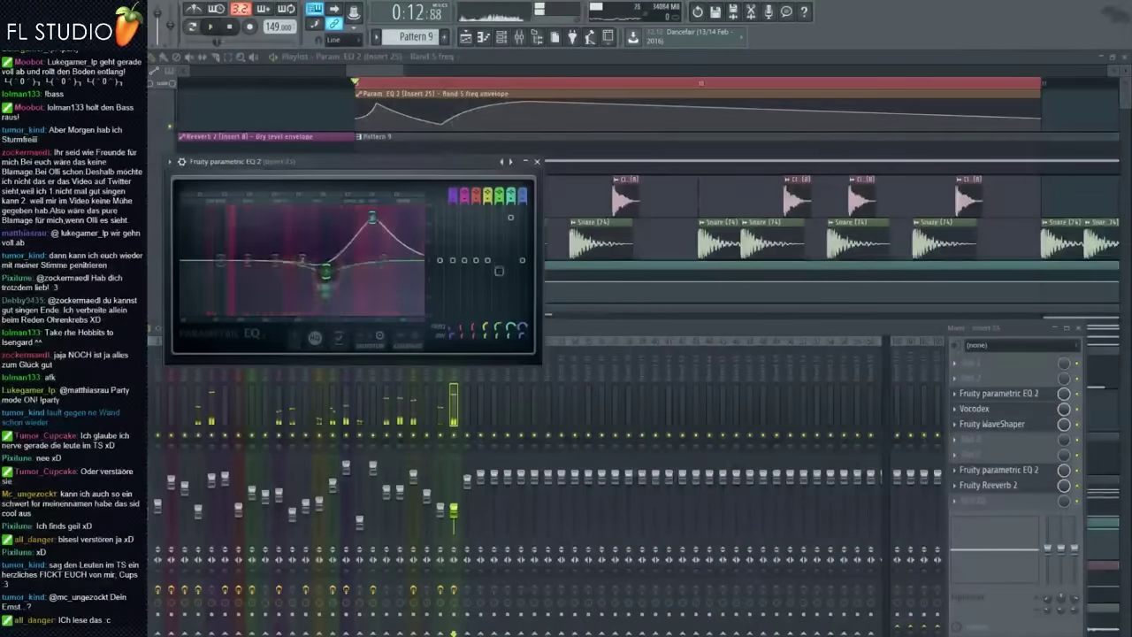
Solo mixer track 25, open Fruity Reeverb 2, and cut the lows with band 1 of the new EQ
right_click(454, 436)
key(space)
key(space)
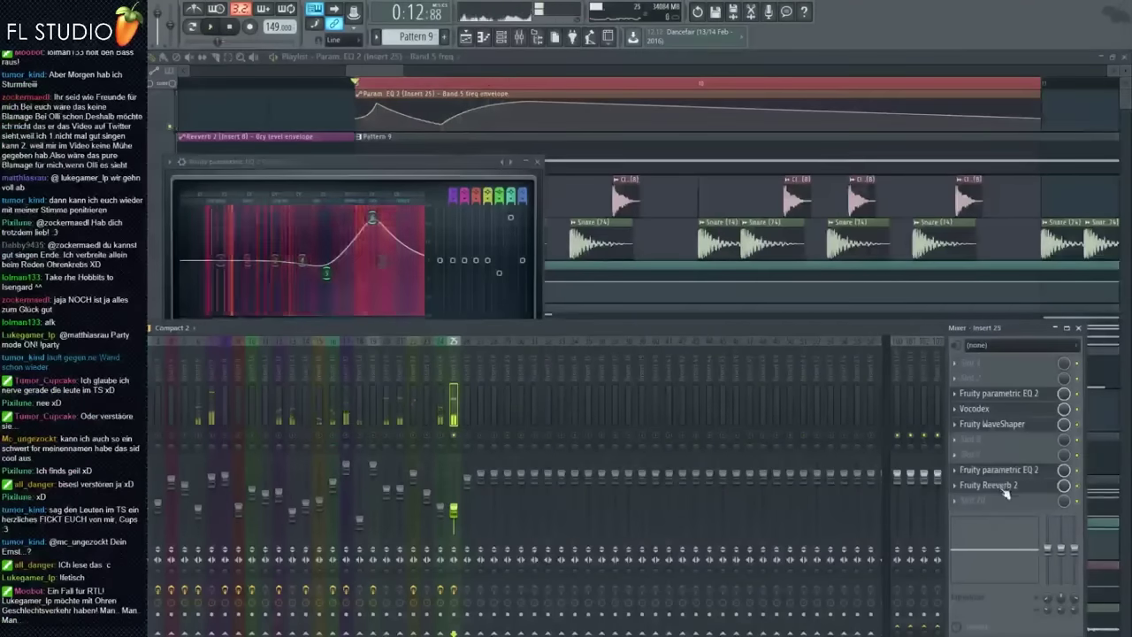
key(space)
click(1005, 490)
click(239, 265)
key(space)
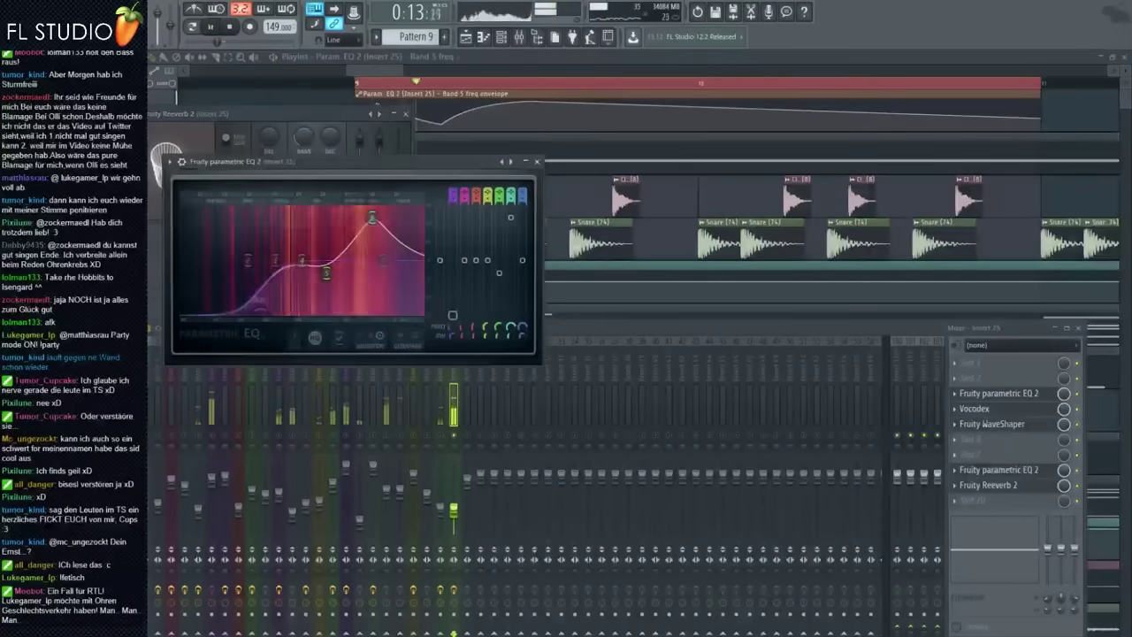
Adjust the reverb settings in Fruity Reeverb 2 on mixer track 25 while auditioning
key(space)
click(324, 140)
key(space)
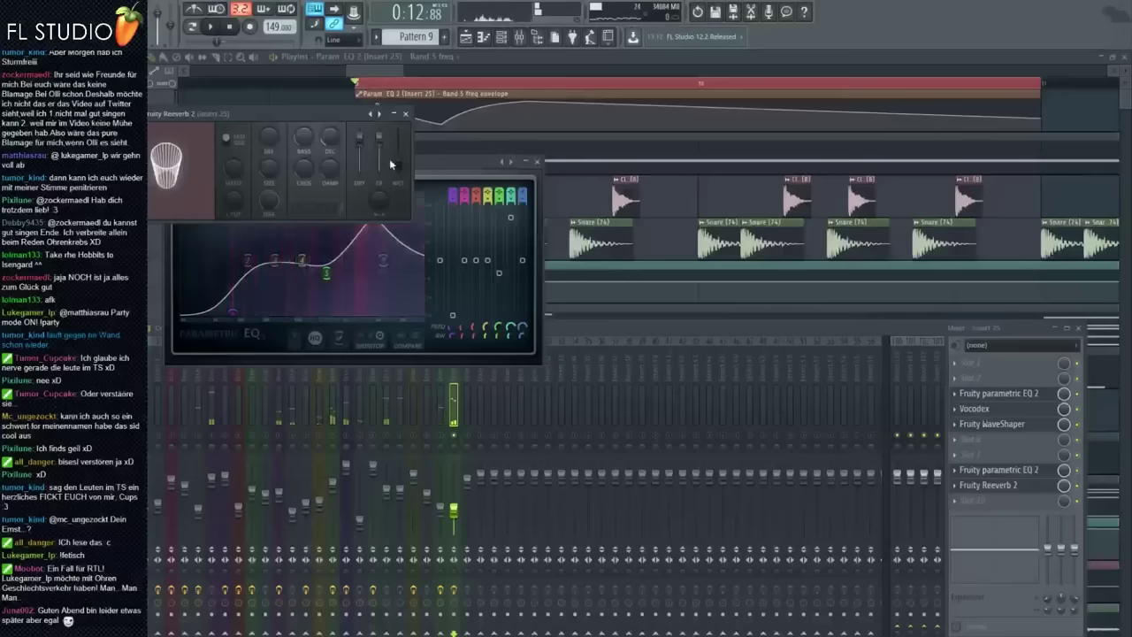
key(space)
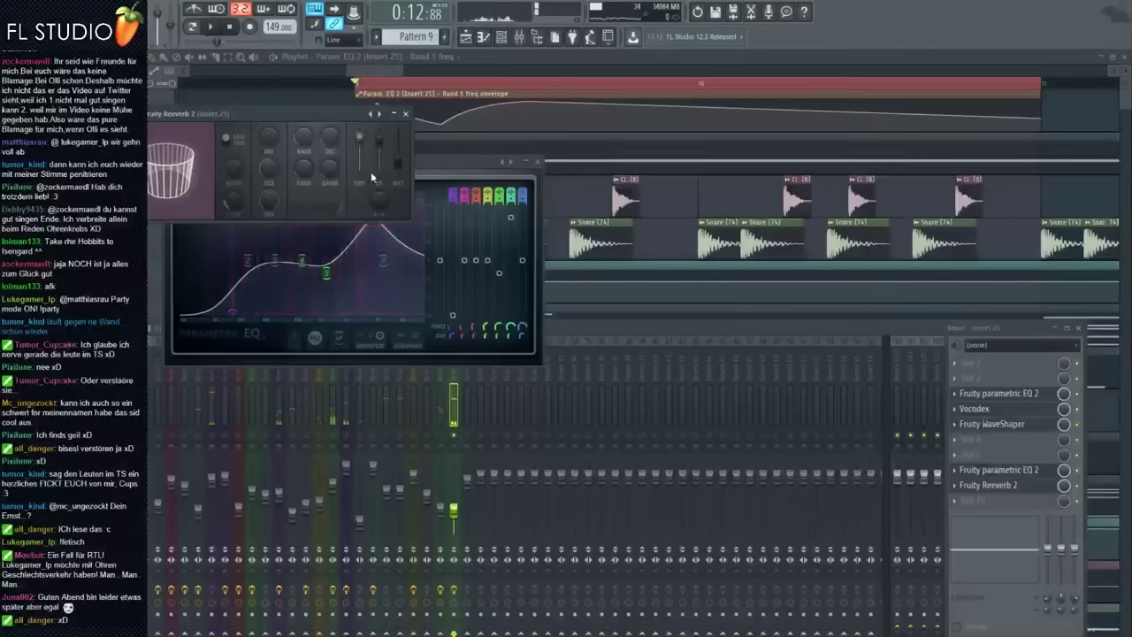
Reshape the second EQ on mixer track 25 while auditioning: flatten band 6, boost bands 3 and 5, and cut the highs
key(space)
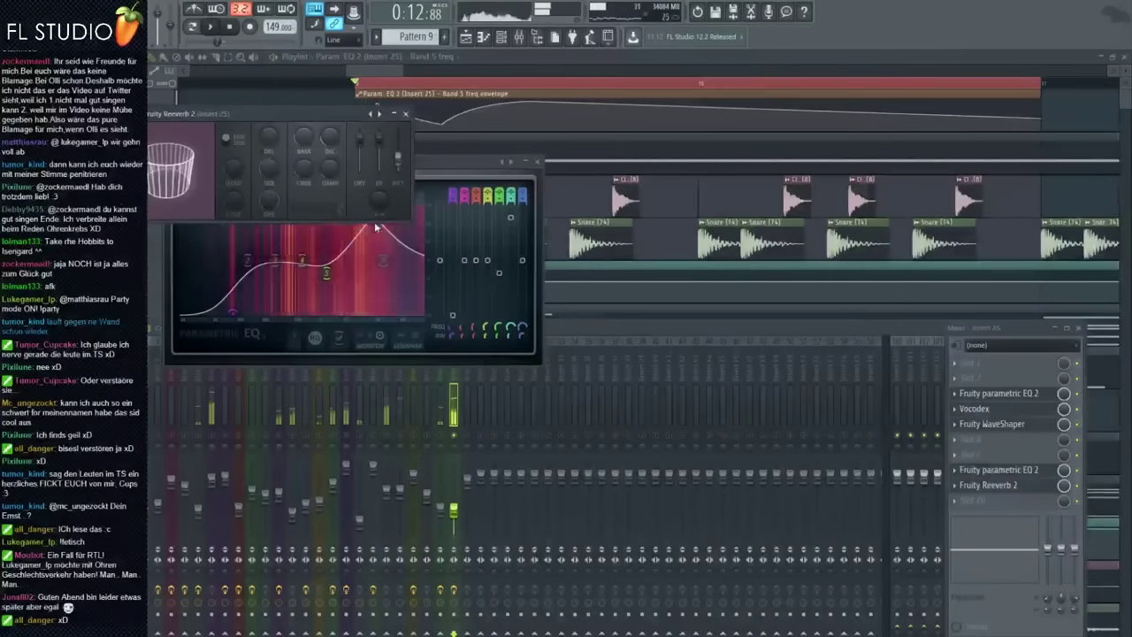
drag(380, 223, 383, 260)
key(space)
key(space)
drag(302, 260, 301, 250)
key(space)
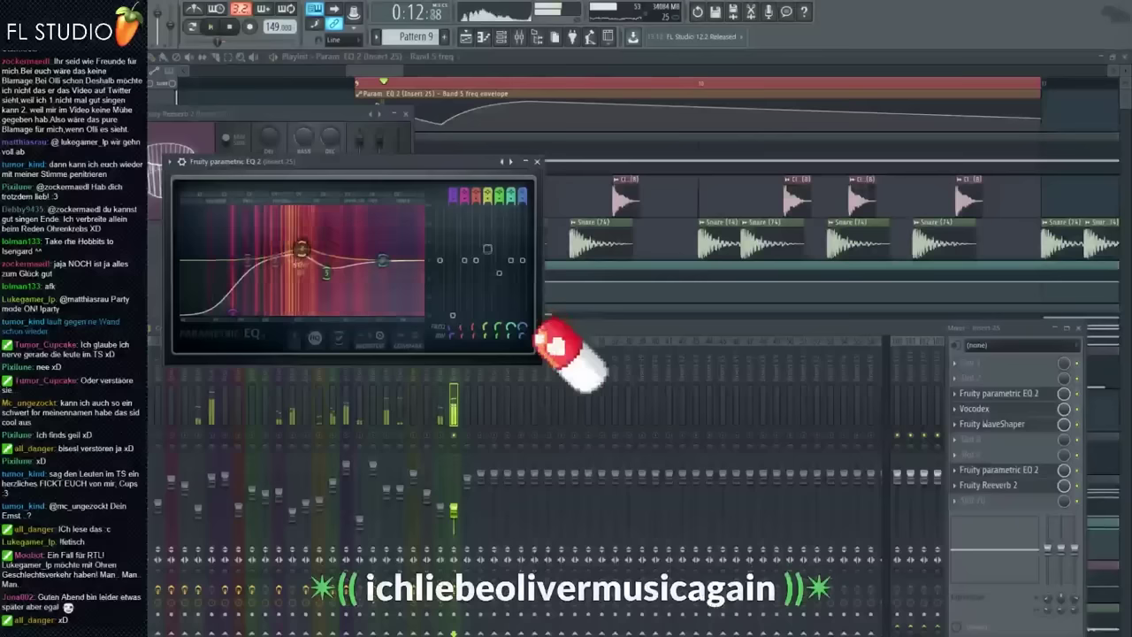
key(space)
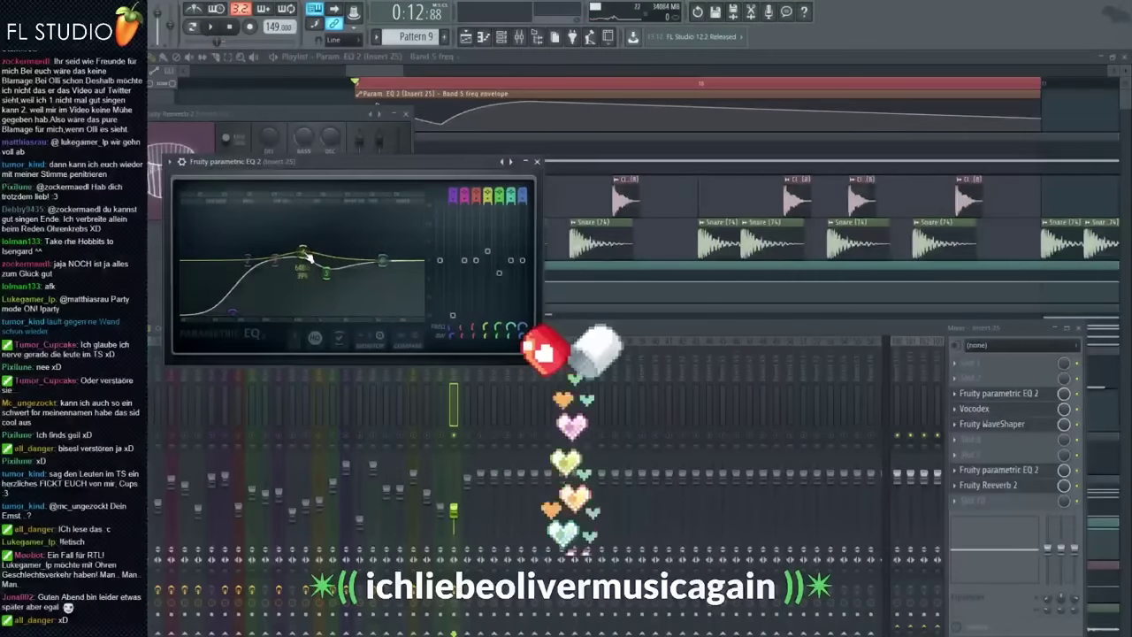
key(space)
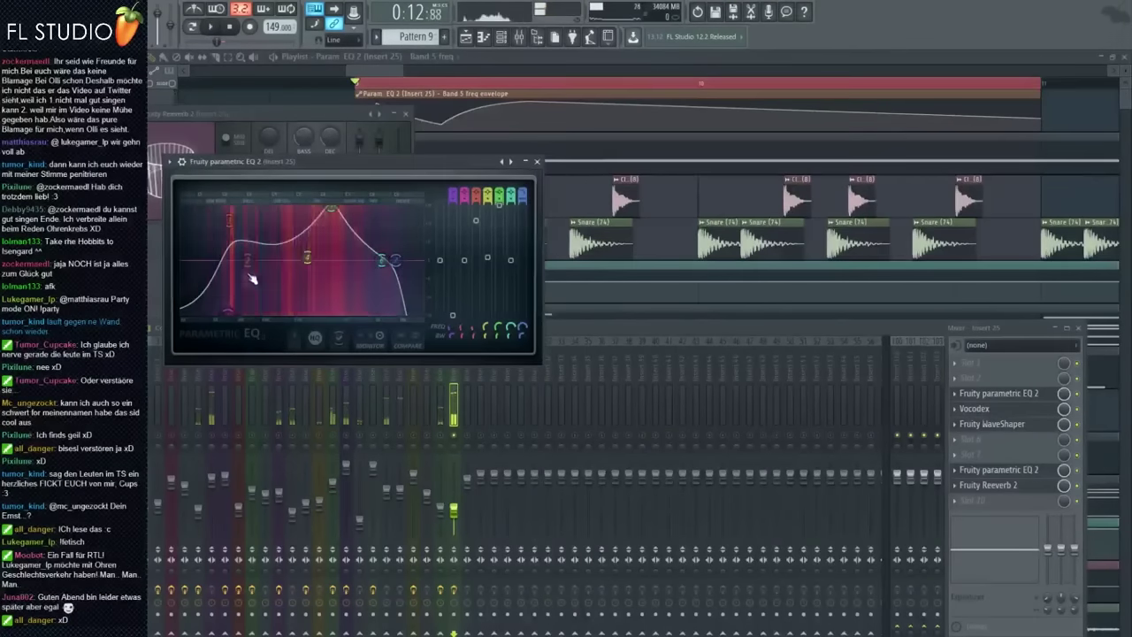
Unsolo mixer track 25 and play the full arrangement from about bar 6 into the build-up
right_click(563, 434)
key(space)
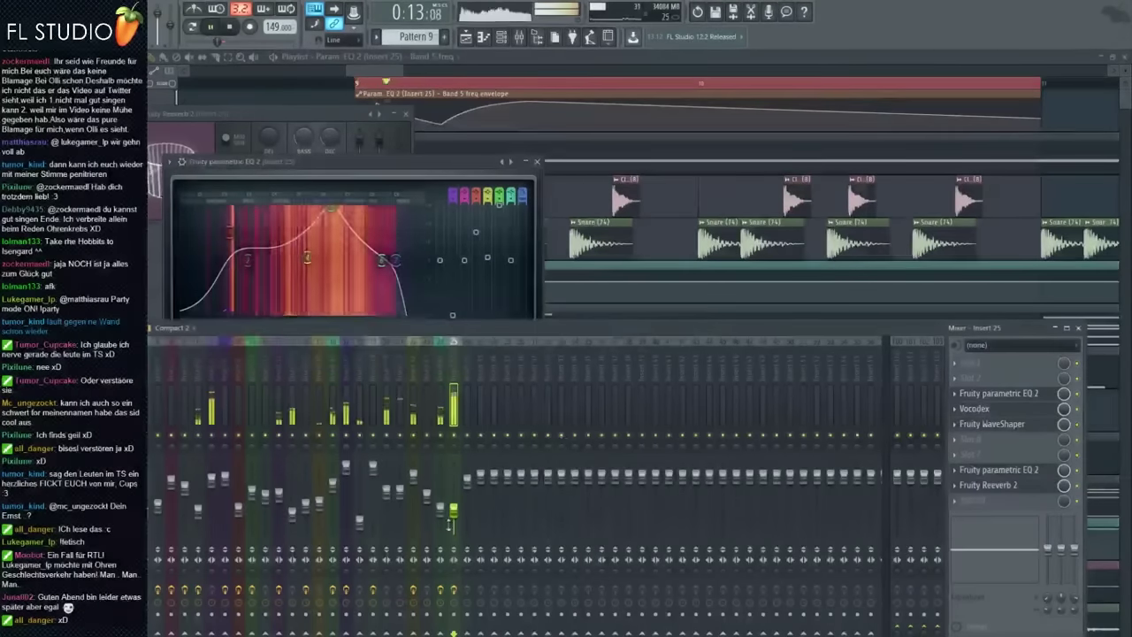
ctrl+click(697, 173)
scroll(514, 172, down, 8)
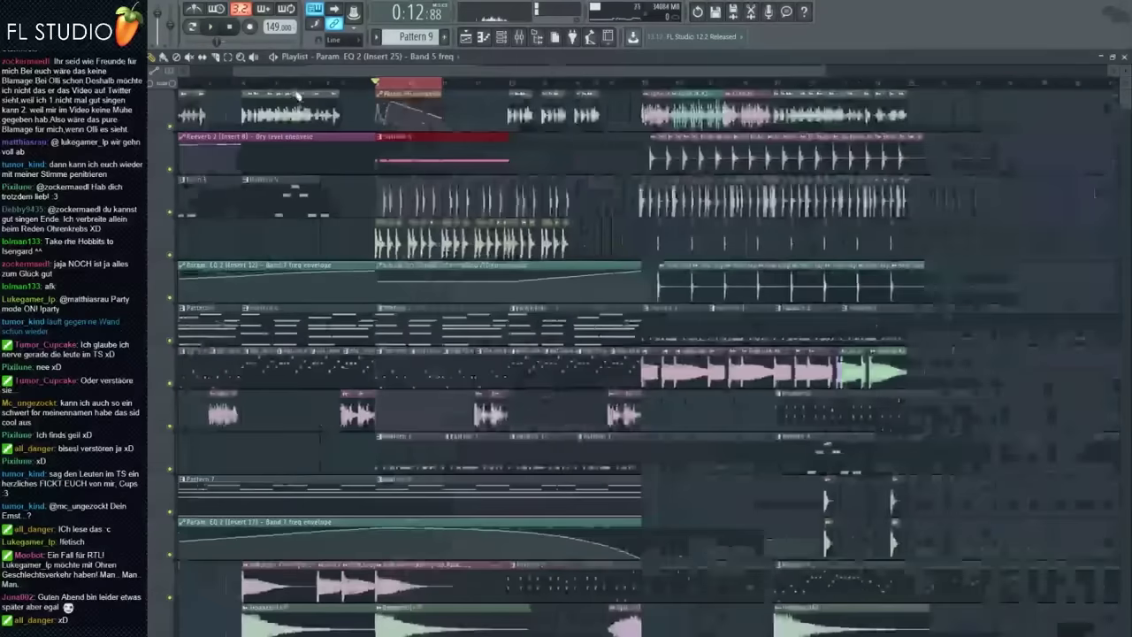
click(286, 83)
key(space)
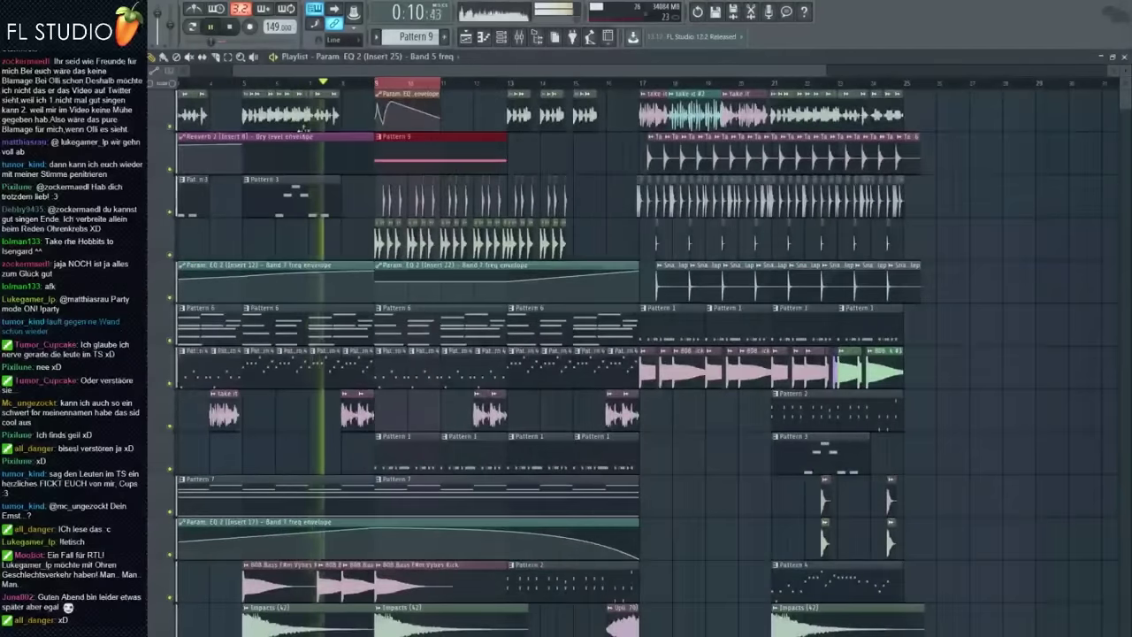
ctrl+click(364, 226)
scroll(365, 229, up, 1)
scroll(364, 228, up, 2)
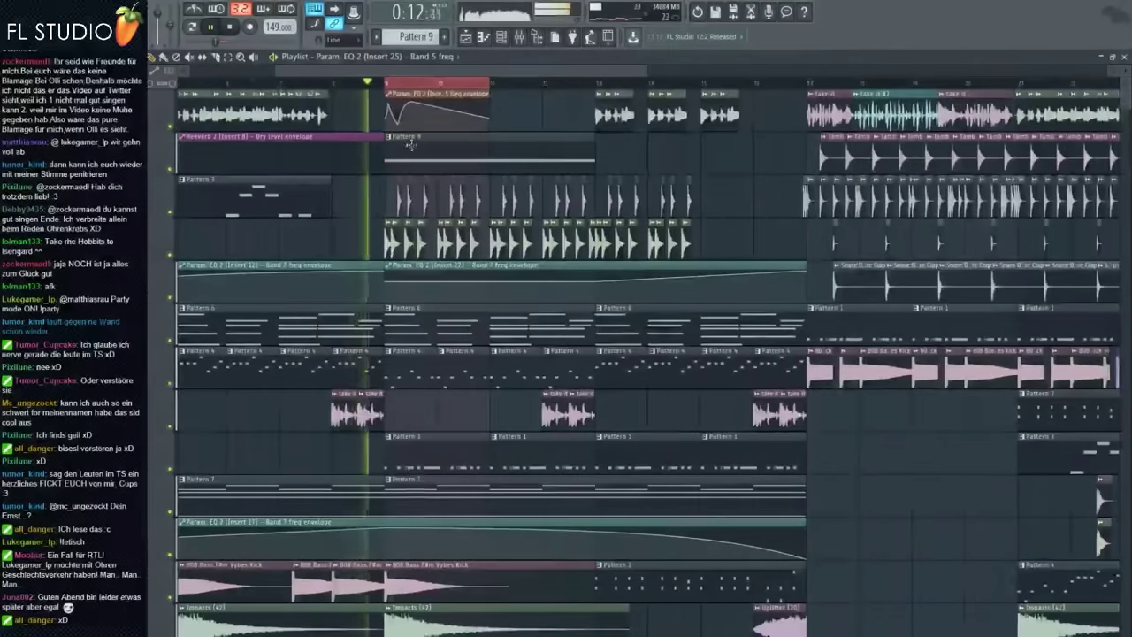
scroll(452, 131, up, 1)
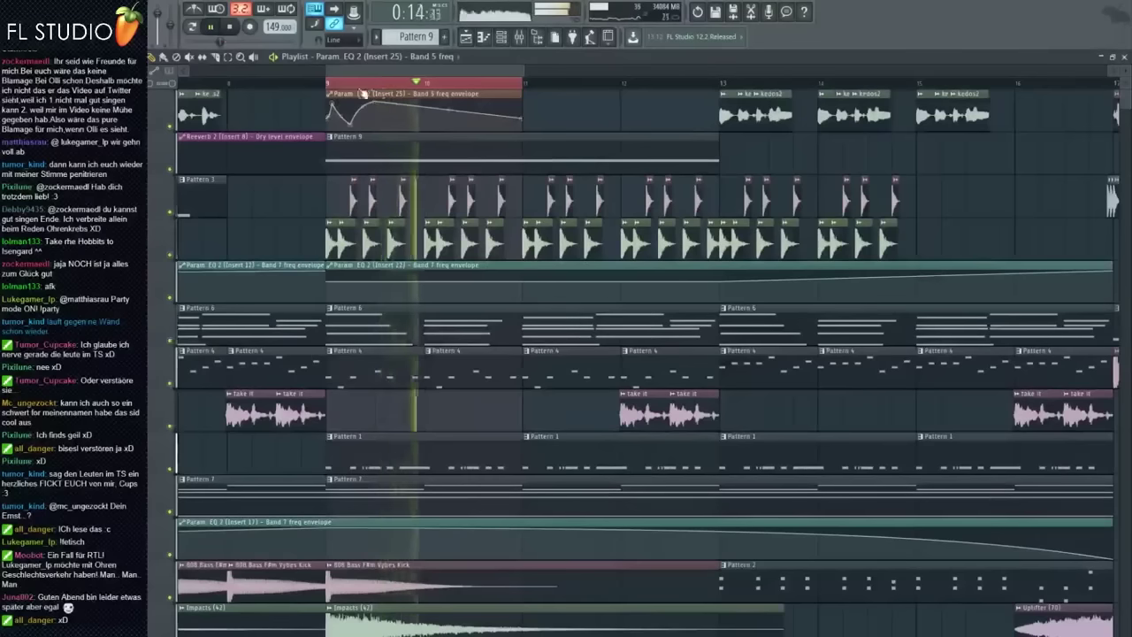
Move the Pattern 9 clip and its EQ band 5 frequency envelope from bar 9 to bar 10, and set playback to bar 10
key(space)
ctrl+click(384, 143)
key(space)
drag(384, 143, 480, 155)
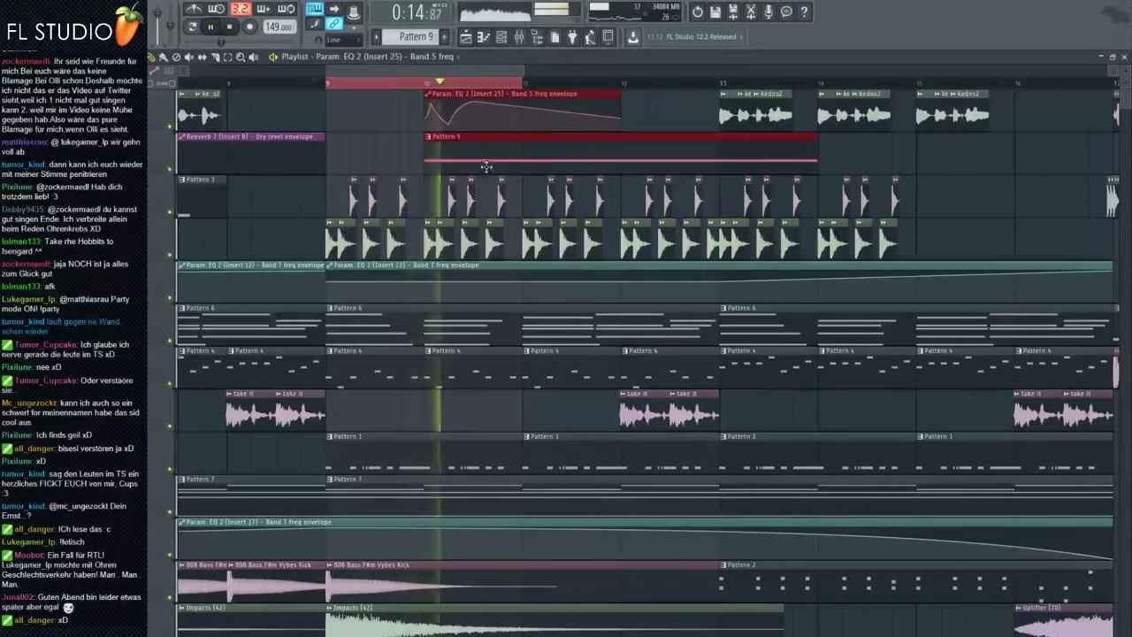
ctrl+click(536, 191)
click(427, 85)
Edit the band 5 frequency envelope so it climbs straight from its low point to a high level at the third snare after bar 10
scroll(462, 117, up, 3)
key(space)
right_click(460, 118)
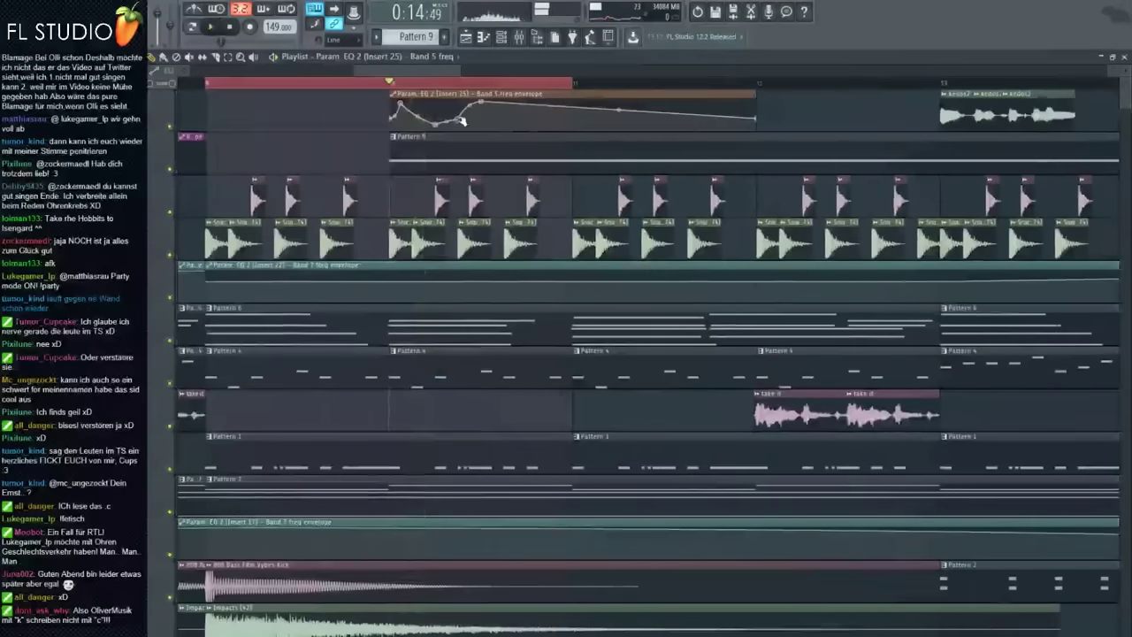
scroll(463, 120, up, 3)
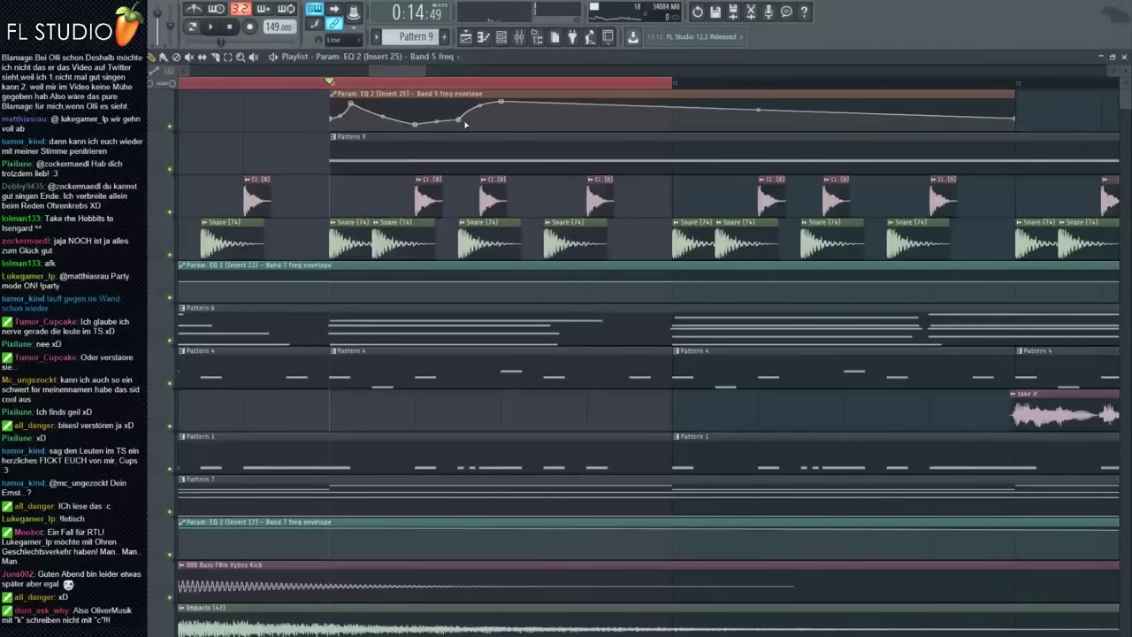
scroll(466, 124, down, 2)
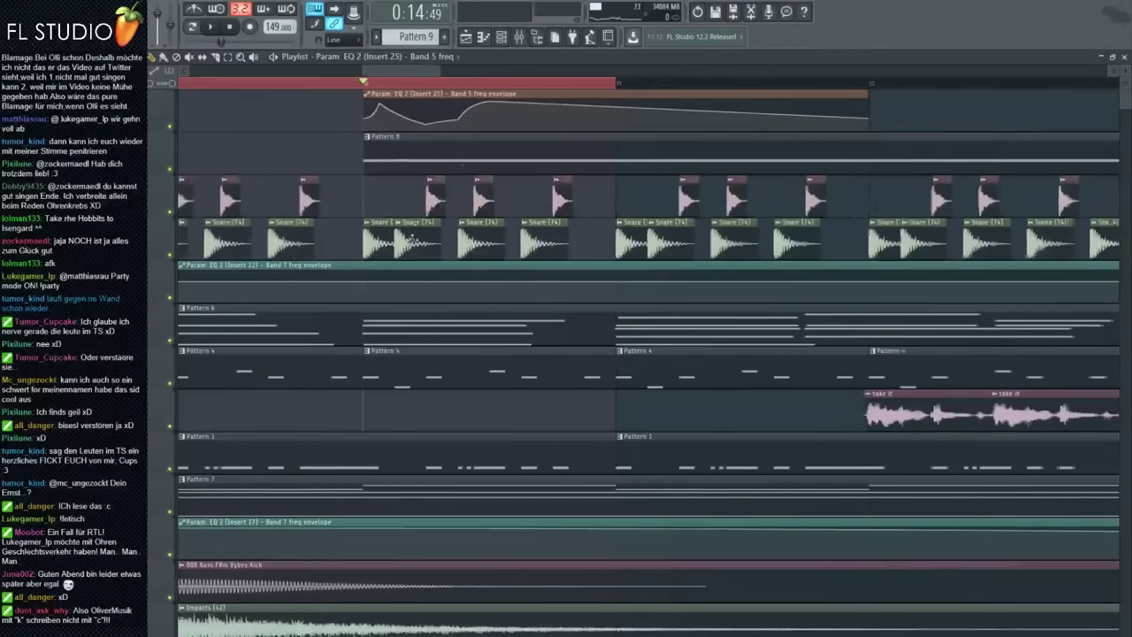
scroll(451, 124, up, 3)
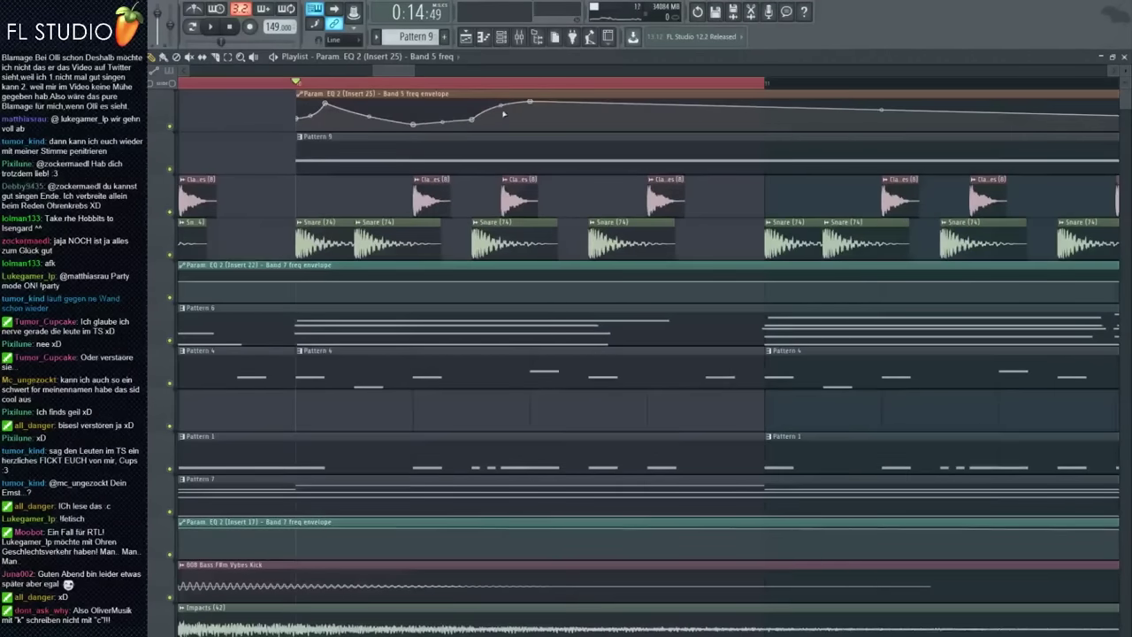
right_click(504, 109)
click(518, 124)
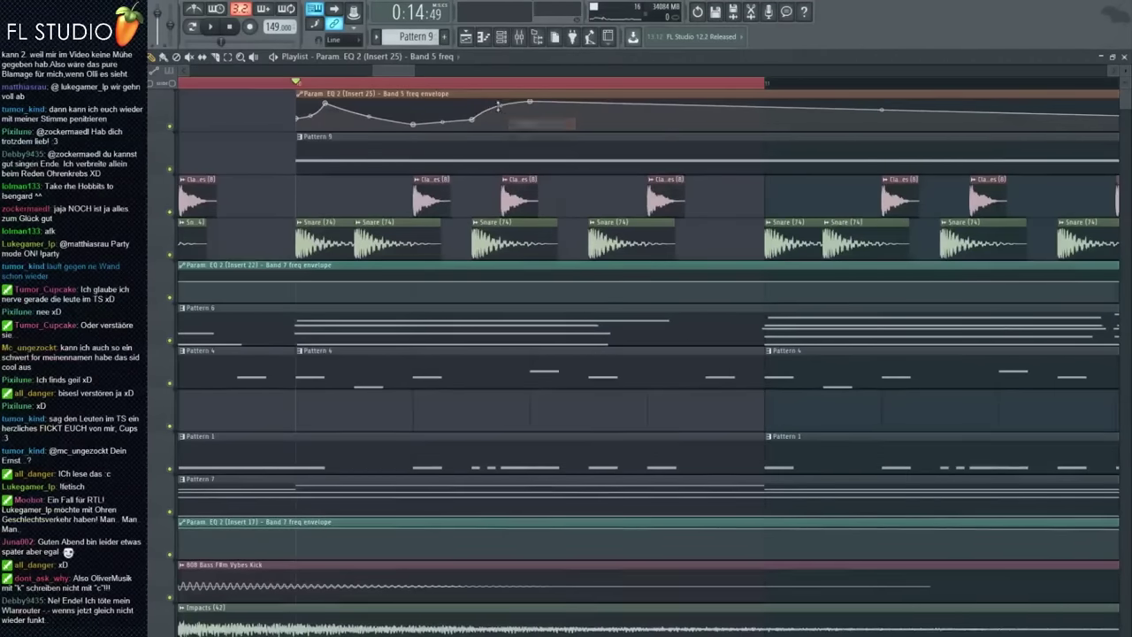
click(471, 141)
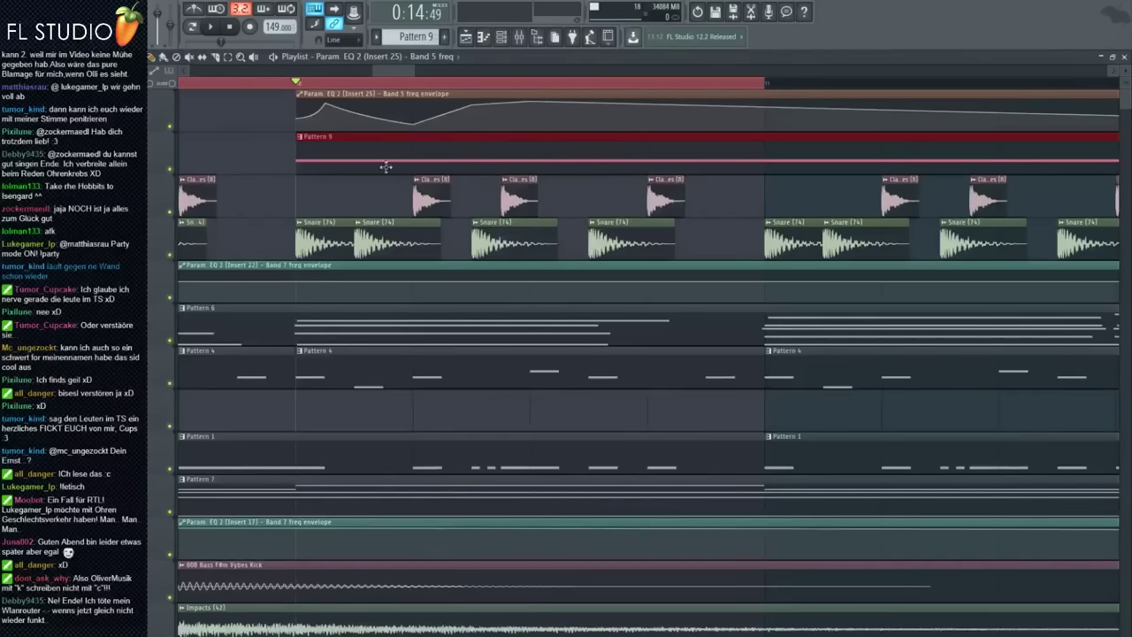
Lower the envelope's starting point, dip it at the second snare, and raise it at the first clap after bar 10
scroll(386, 203, down, 5)
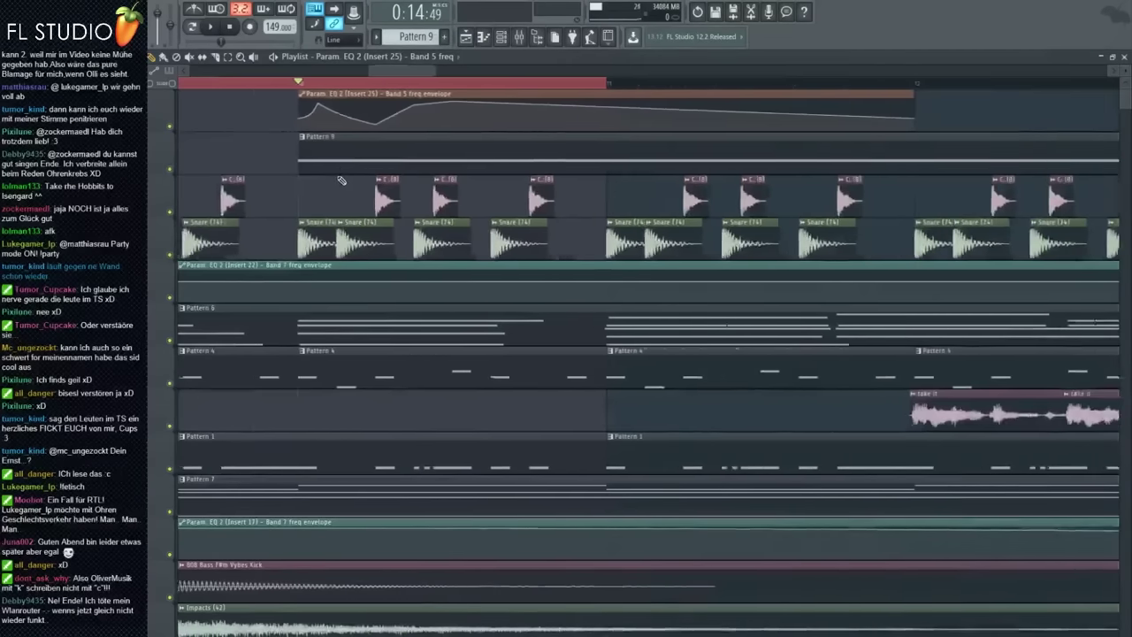
scroll(321, 191, up, 5)
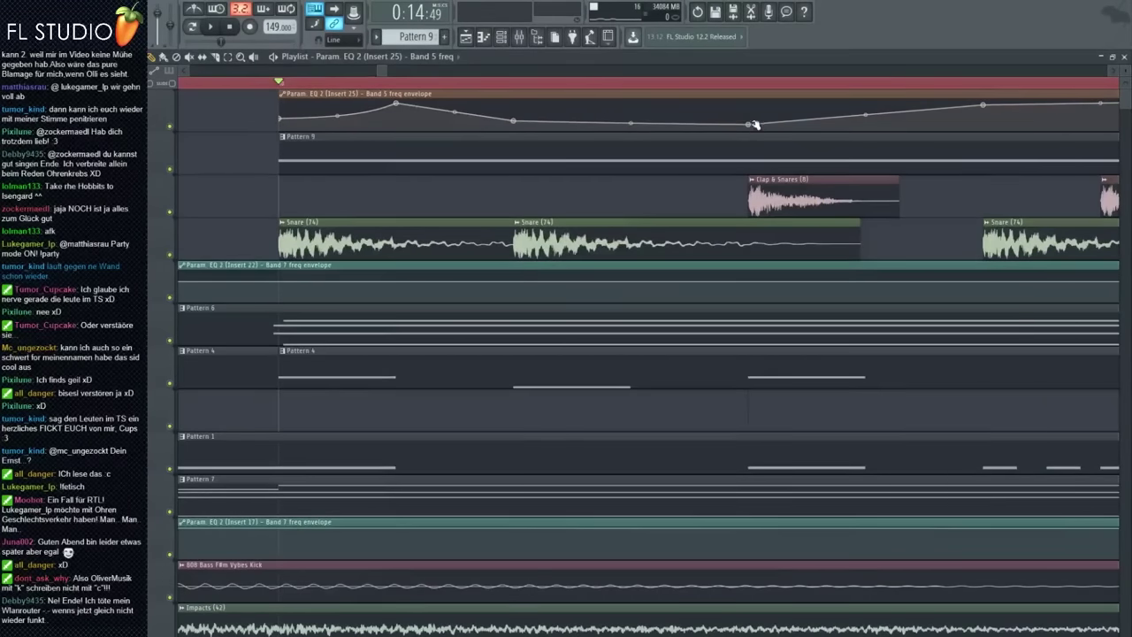
drag(754, 125, 750, 107)
scroll(539, 151, down, 2)
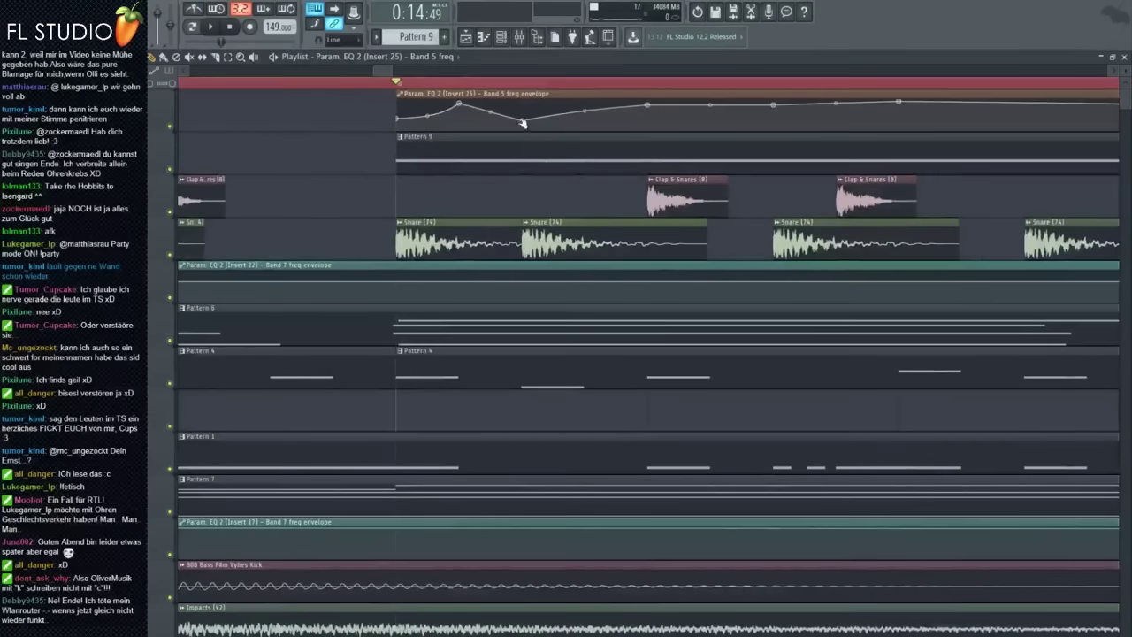
scroll(522, 128, up, 3)
scroll(522, 128, down, 3)
scroll(522, 129, up, 3)
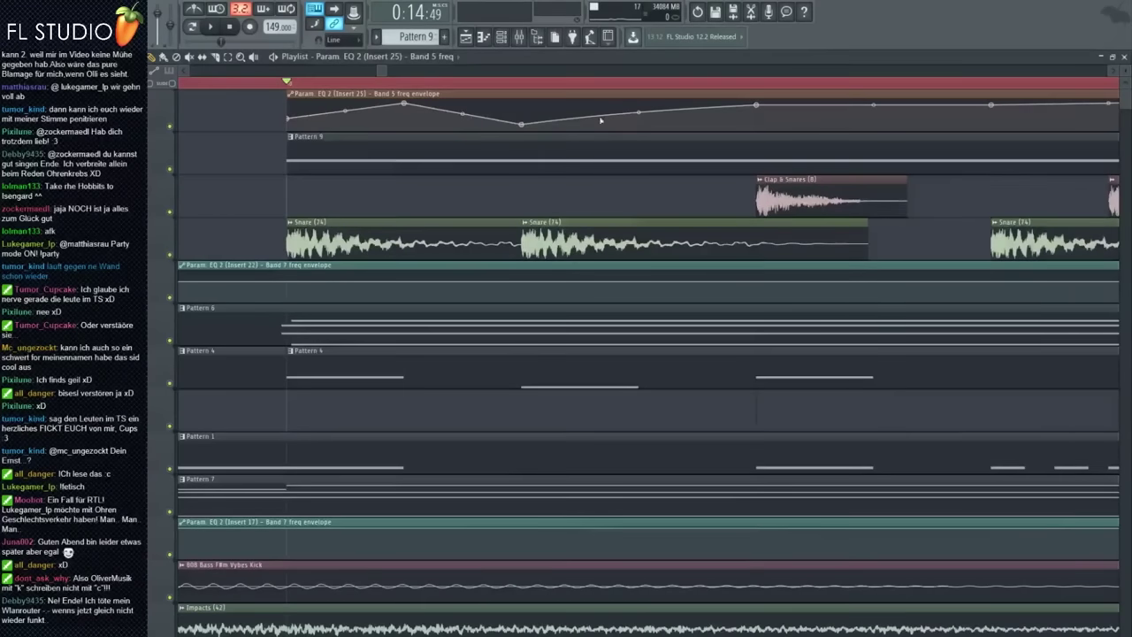
scroll(548, 132, down, 2)
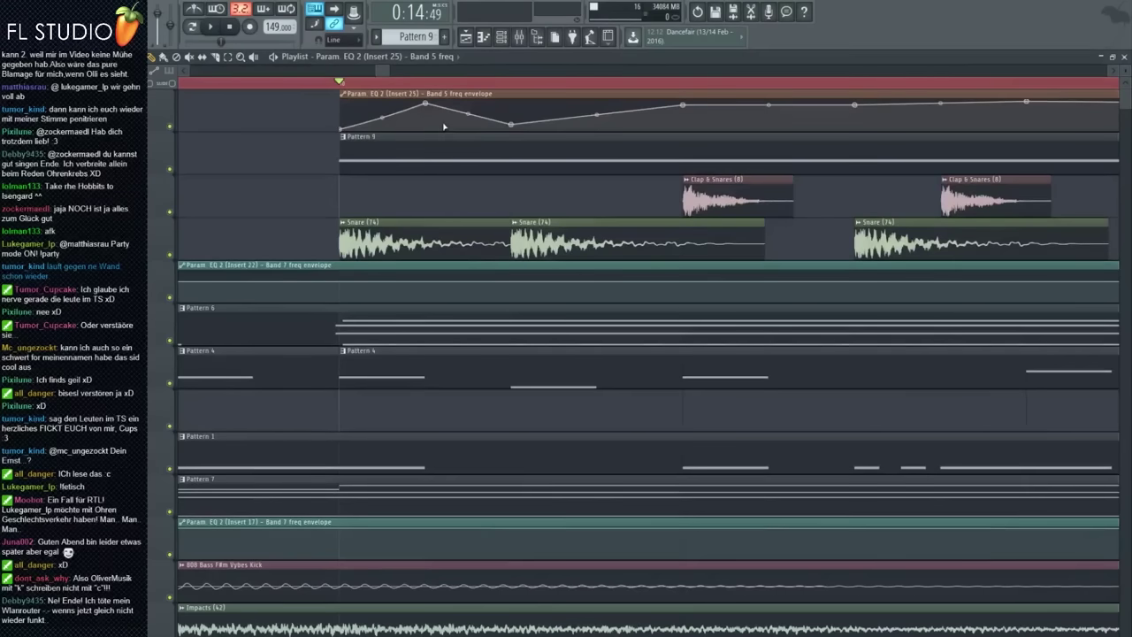
Audition from bar 10, shift the envelope's dip to between the second snare and the clap, and shape a second peak and dip
key(space)
key(space)
key(space)
key(space)
key(space)
key(space)
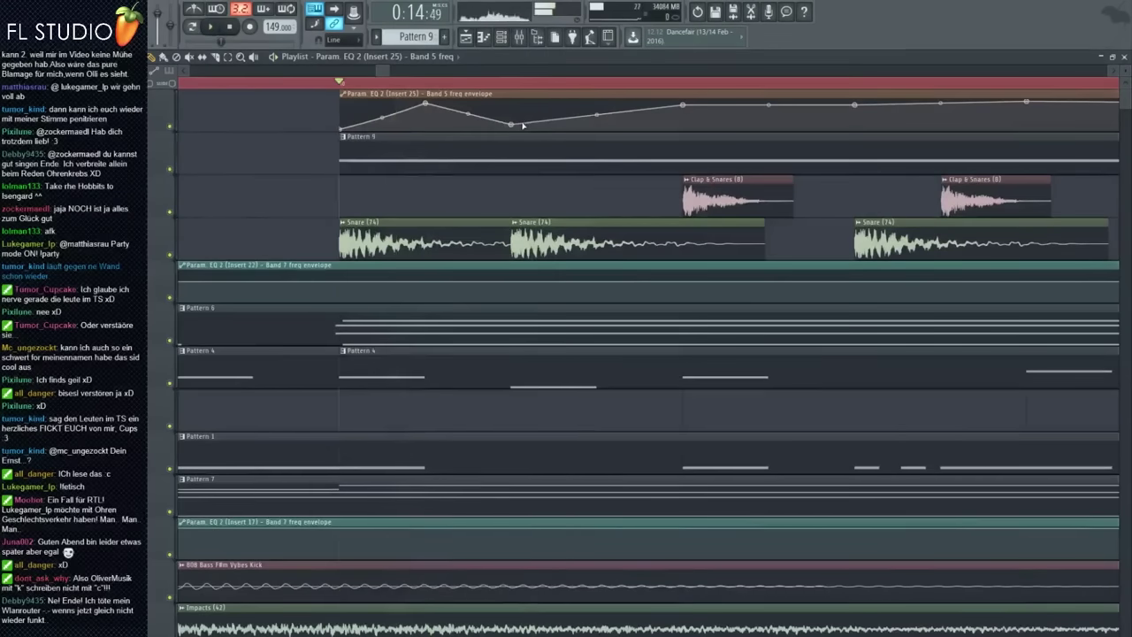
drag(516, 125, 577, 124)
scroll(595, 141, up, 2)
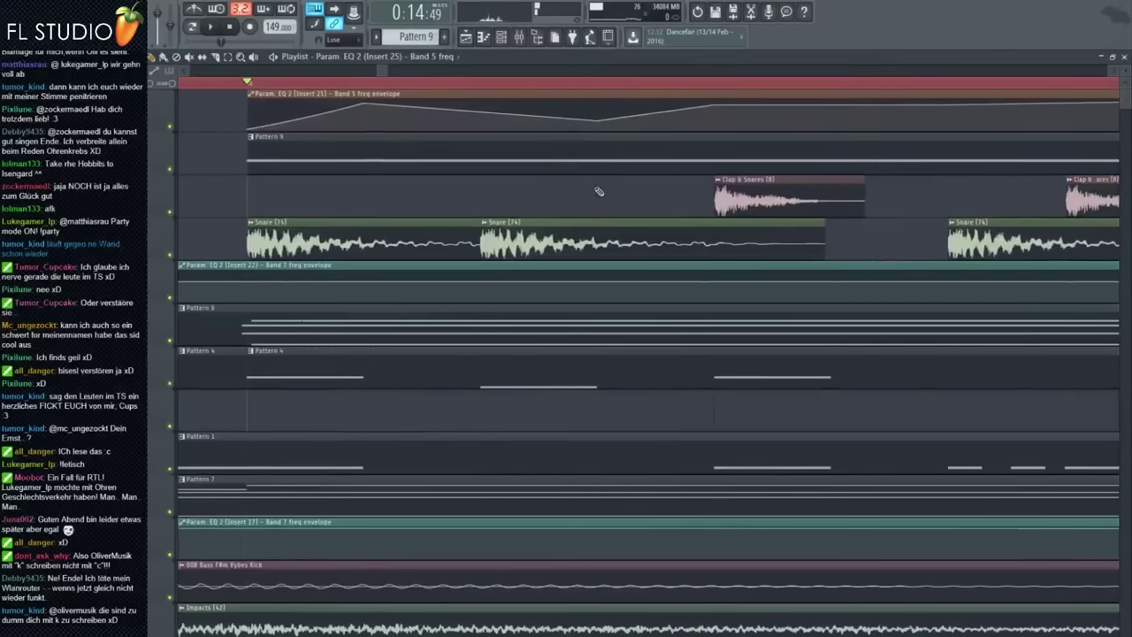
drag(599, 190, 595, 221)
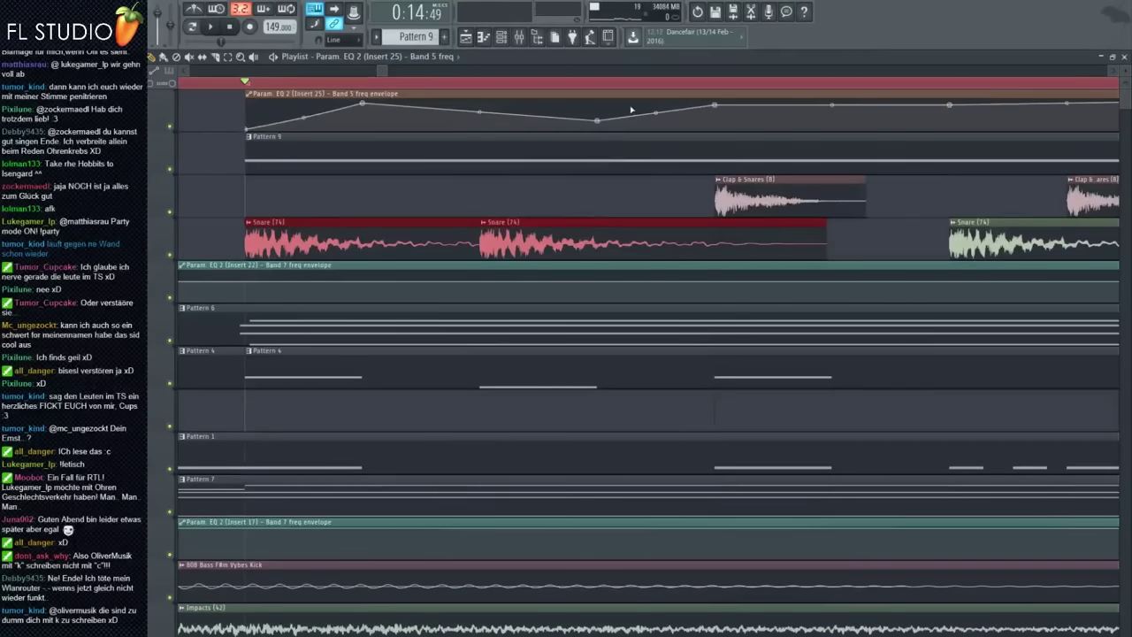
drag(600, 125, 597, 125)
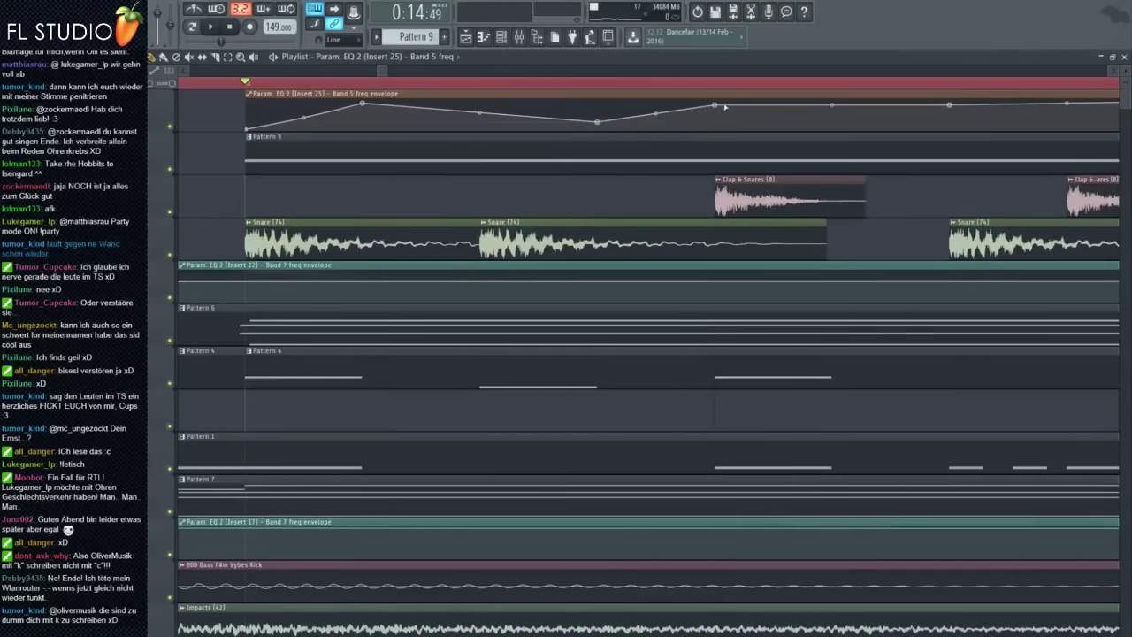
drag(926, 108, 868, 110)
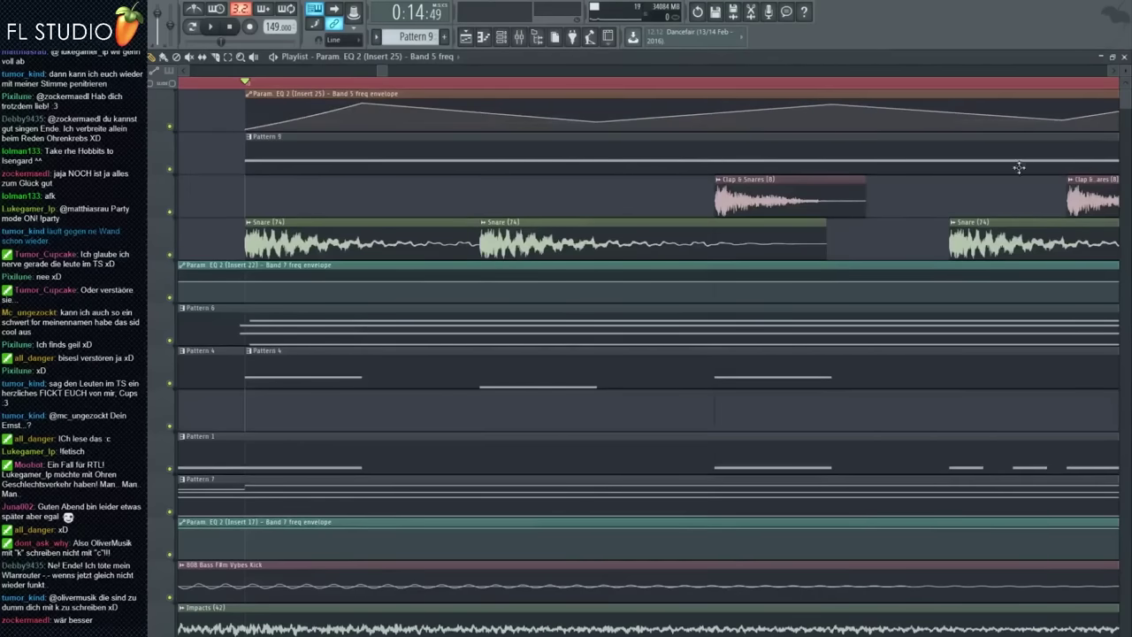
Open the first Fruity parametric EQ 2 on mixer track 25 and boost band 2 during playback
ctrl+click(1006, 222)
scroll(670, 132, down, 2)
click(521, 37)
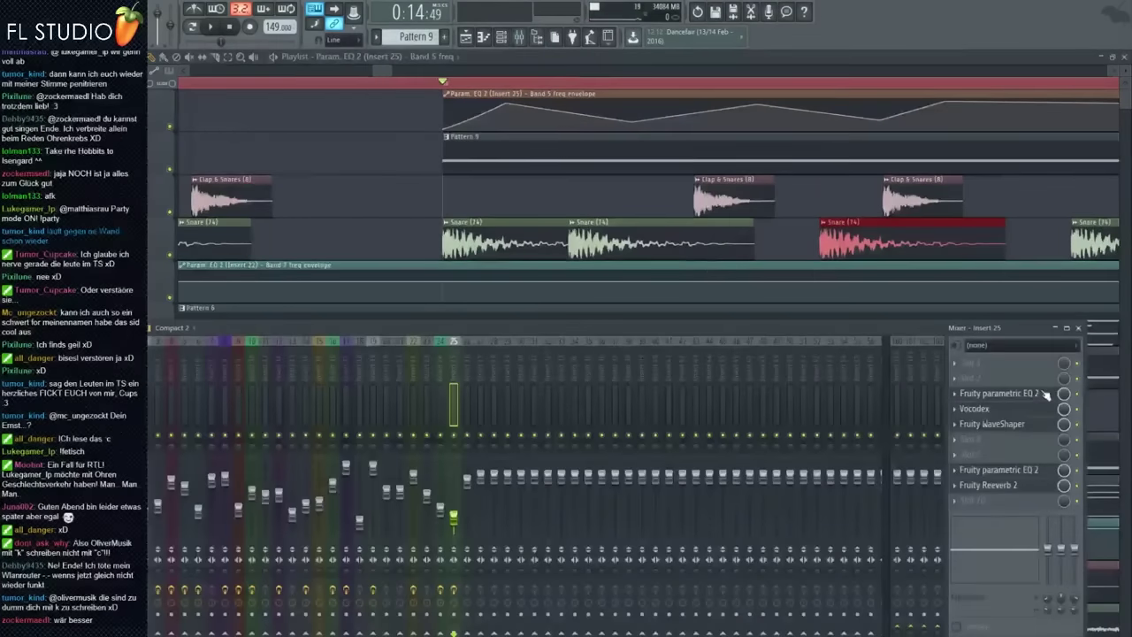
click(1002, 396)
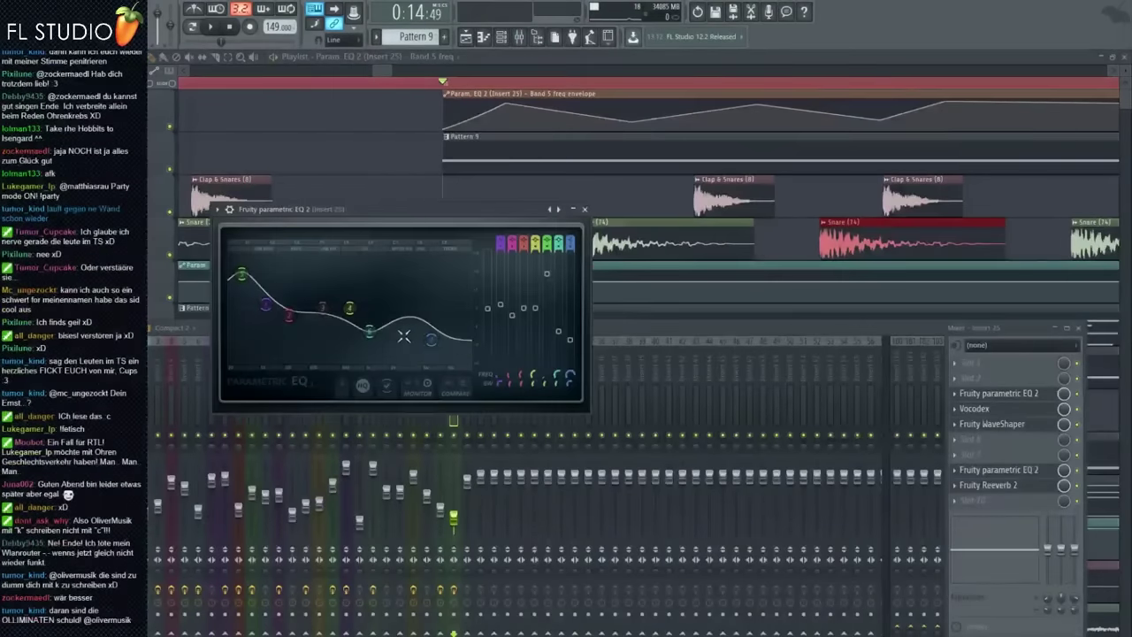
key(space)
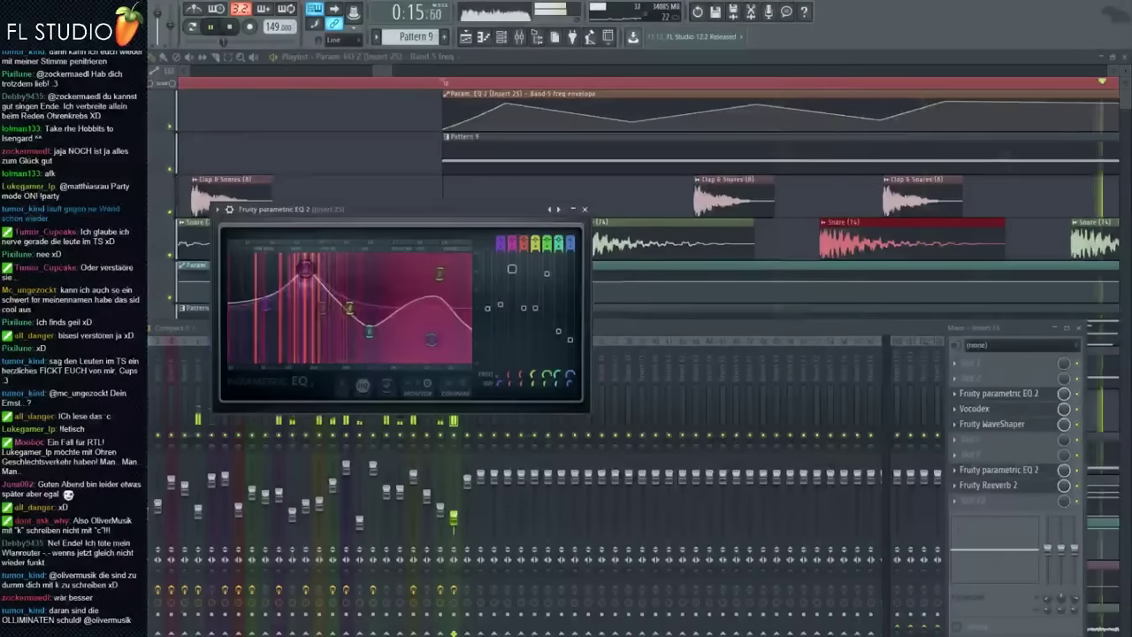
Add a point to the band 5 envelope in the second half of bar 10 to hold its high level, and play it
scroll(865, 180, up, 4)
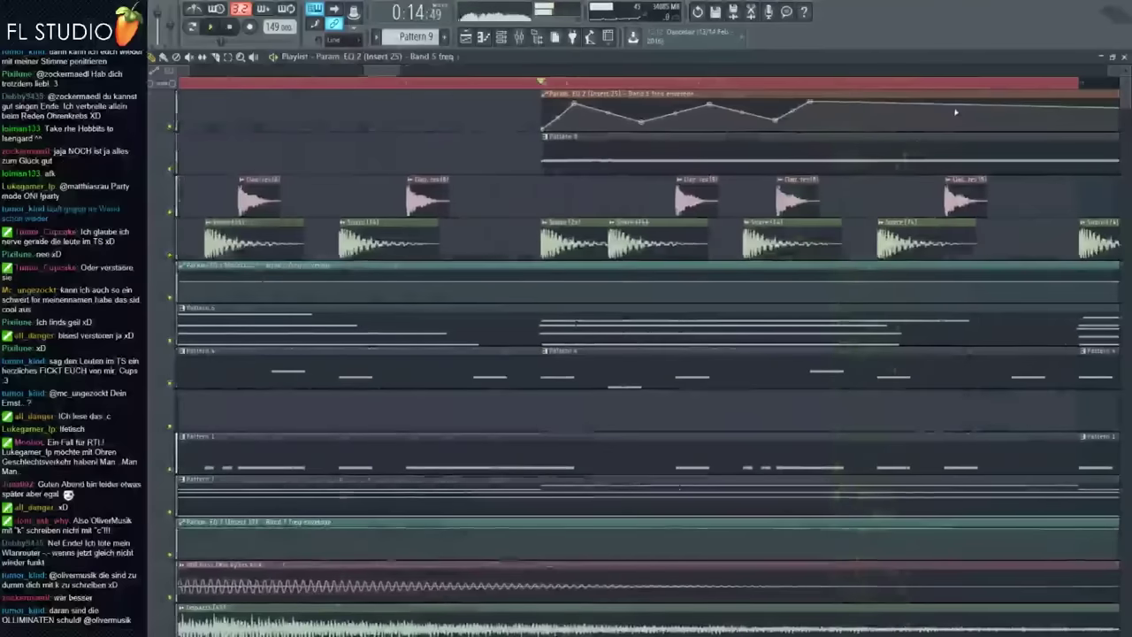
right_click(951, 102)
scroll(851, 143, down, 5)
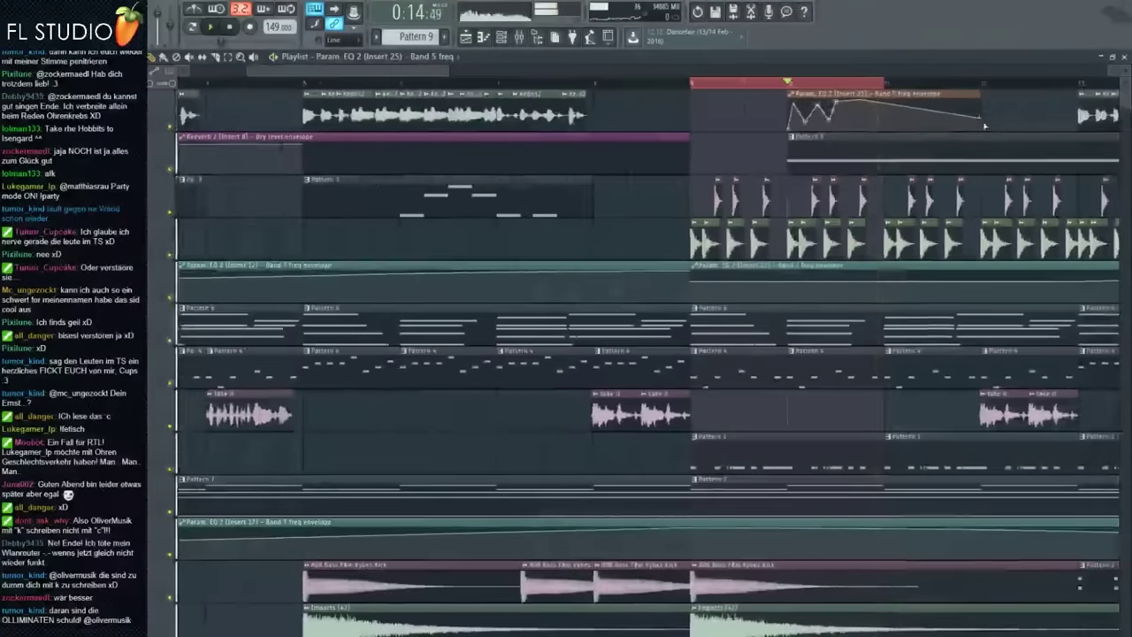
scroll(893, 99, up, 4)
key(space)
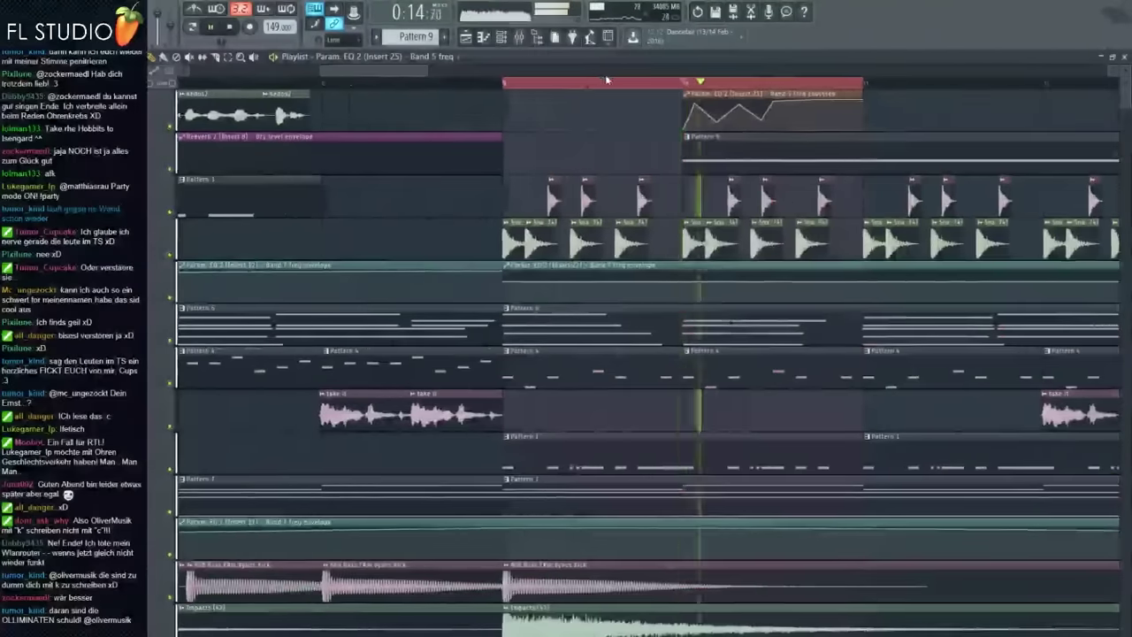
Shorten the playback loop to bar 10 only and solo the playlist tracks holding Pattern 9 and its envelope
drag(505, 83, 685, 85)
right_click(169, 169)
click(169, 127)
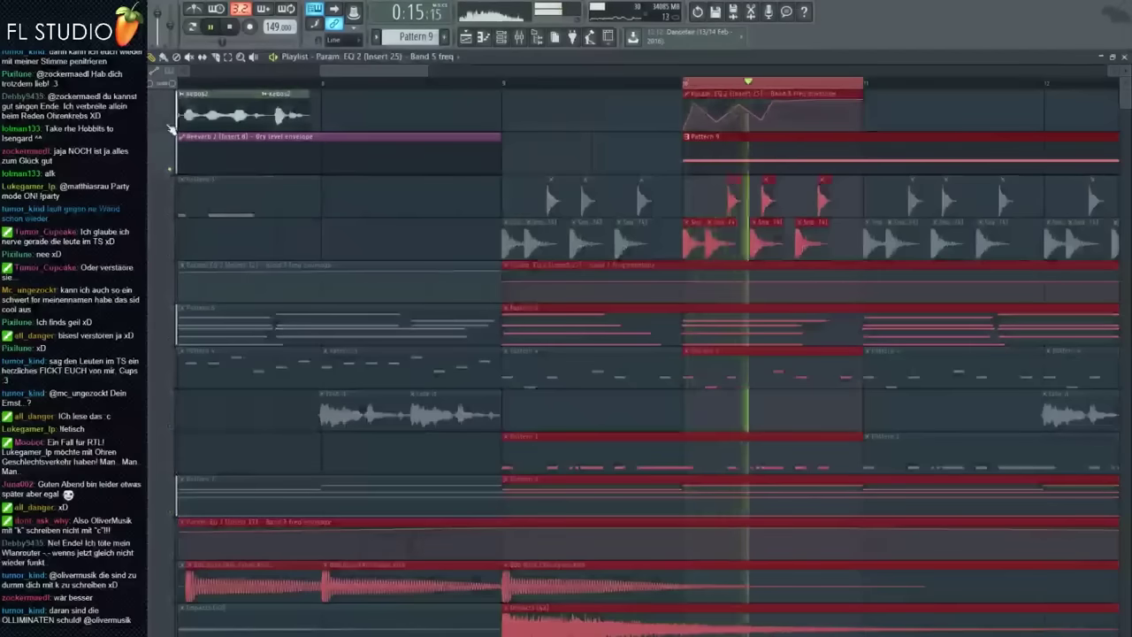
click(561, 108)
Inspect Vocodex on mixer track 25 and reduce the band 2 boost in the first Fruity parametric EQ 2
click(520, 42)
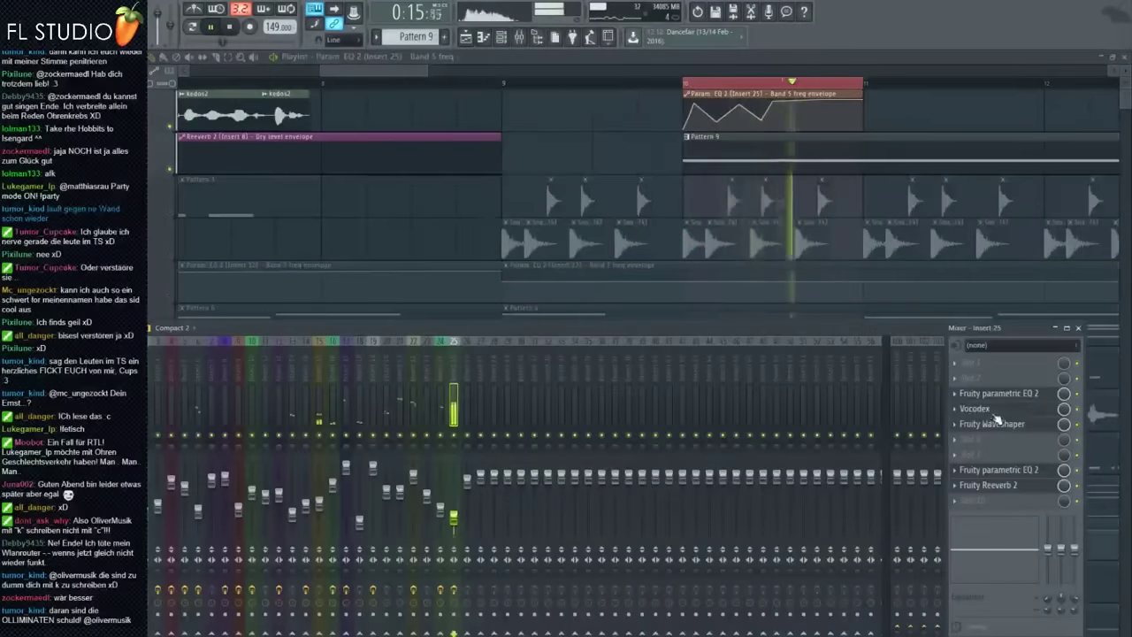
click(997, 412)
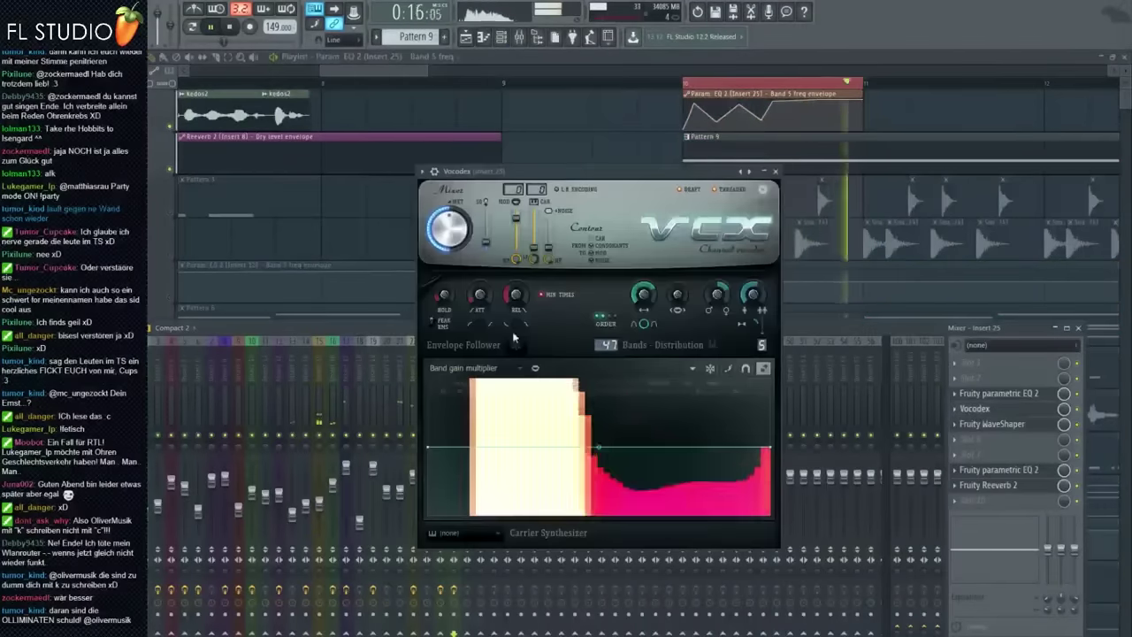
click(995, 397)
drag(306, 269, 300, 281)
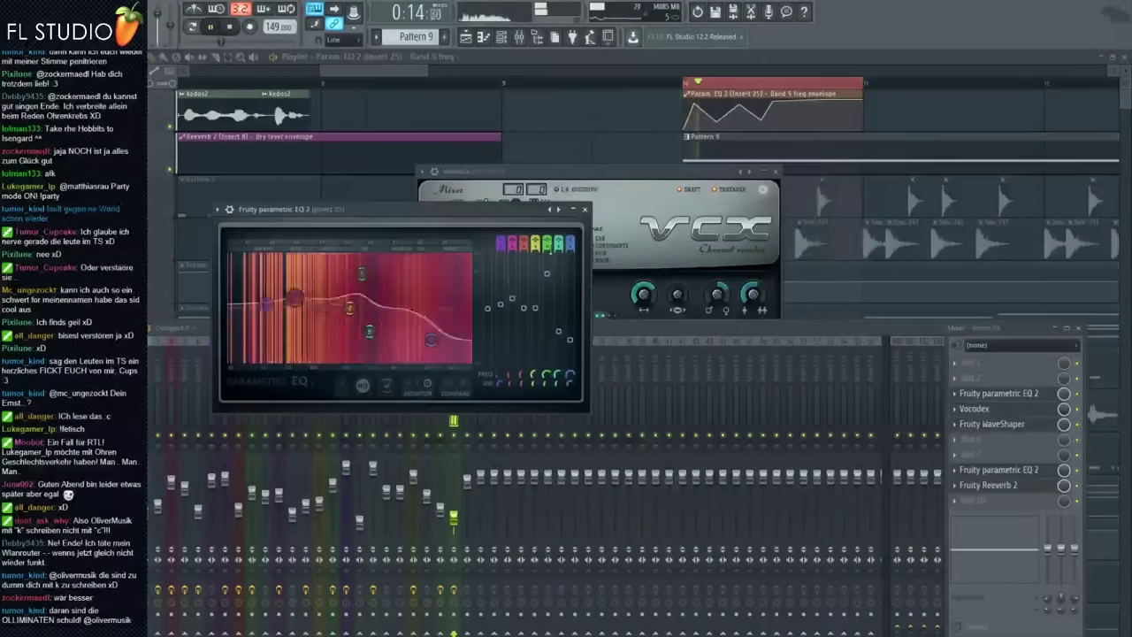
Bypass Vocodex, and in the second Fruity parametric EQ 2 lower bands 2 and 4 and move band 5's peak lower and higher in frequency
click(1078, 421)
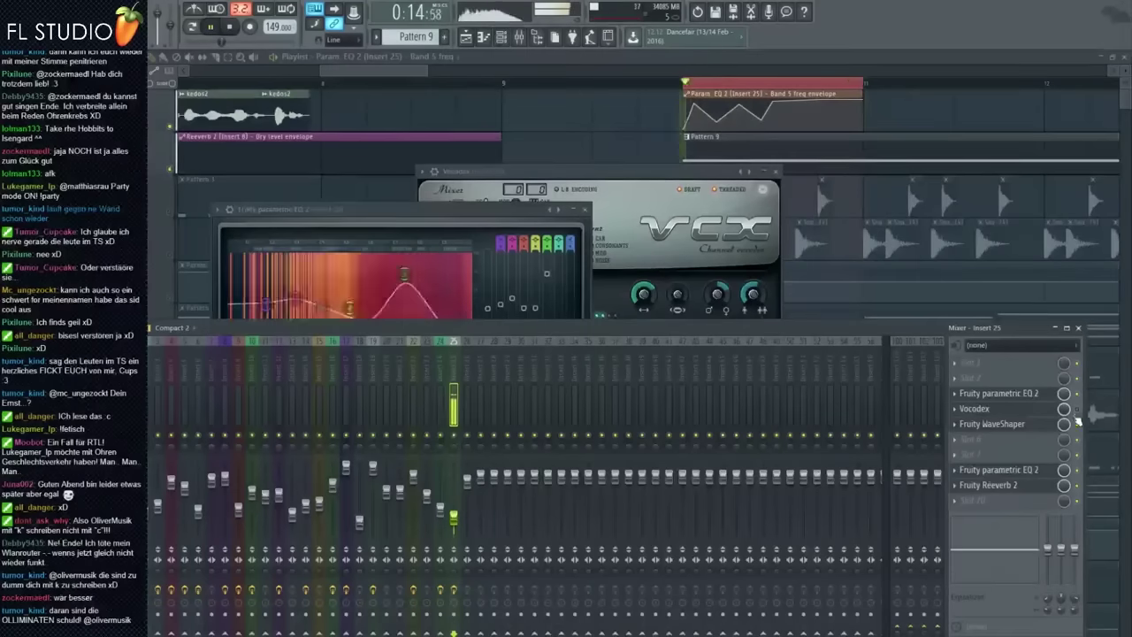
click(992, 473)
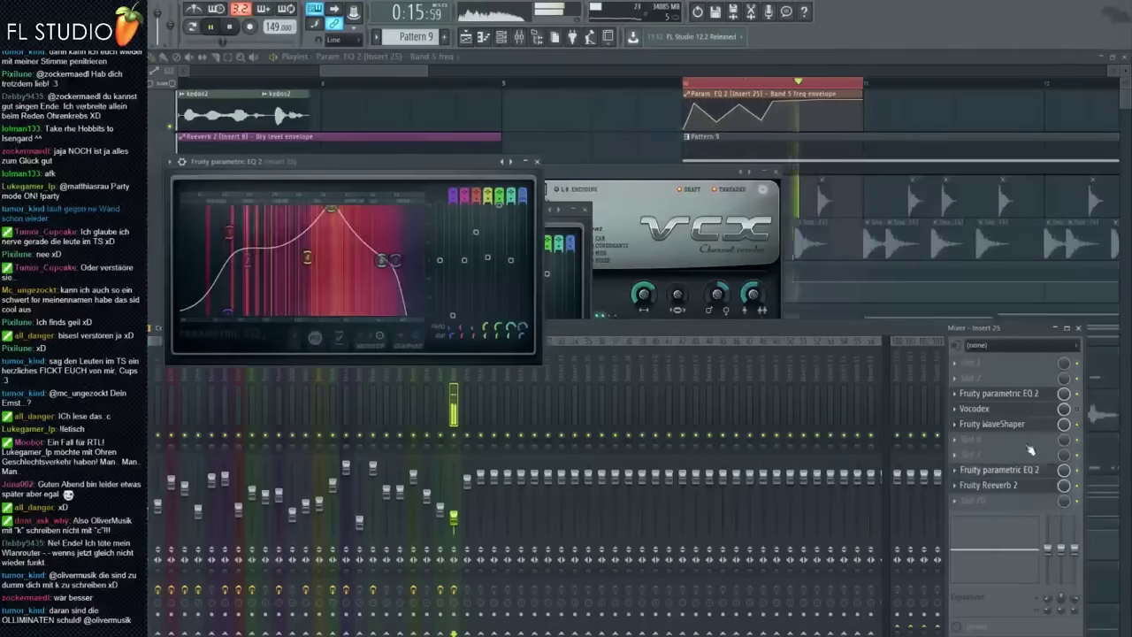
click(241, 256)
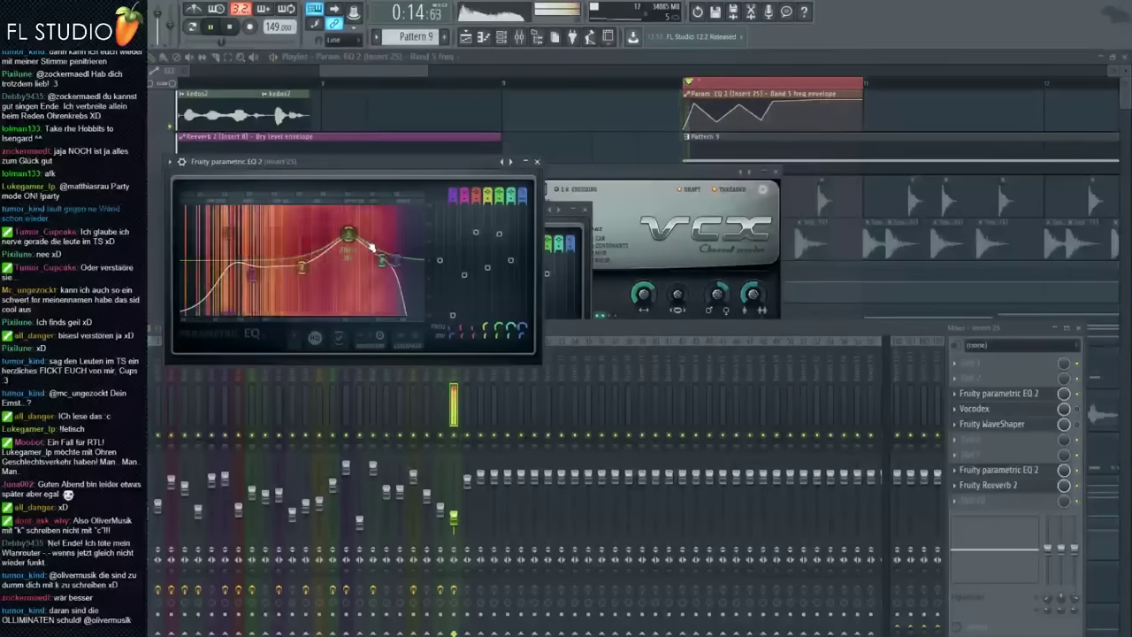
Ramp the band 5 envelope down to its minimum over the last quarter of bar 10 and adjust band 2 in the first EQ
click(801, 114)
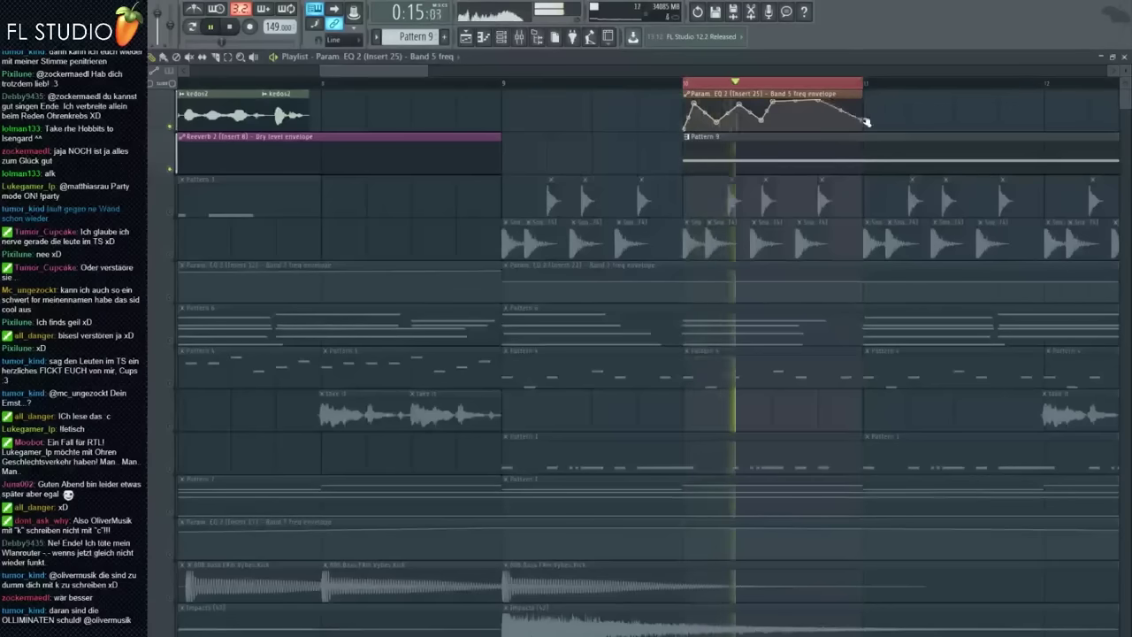
key(F9)
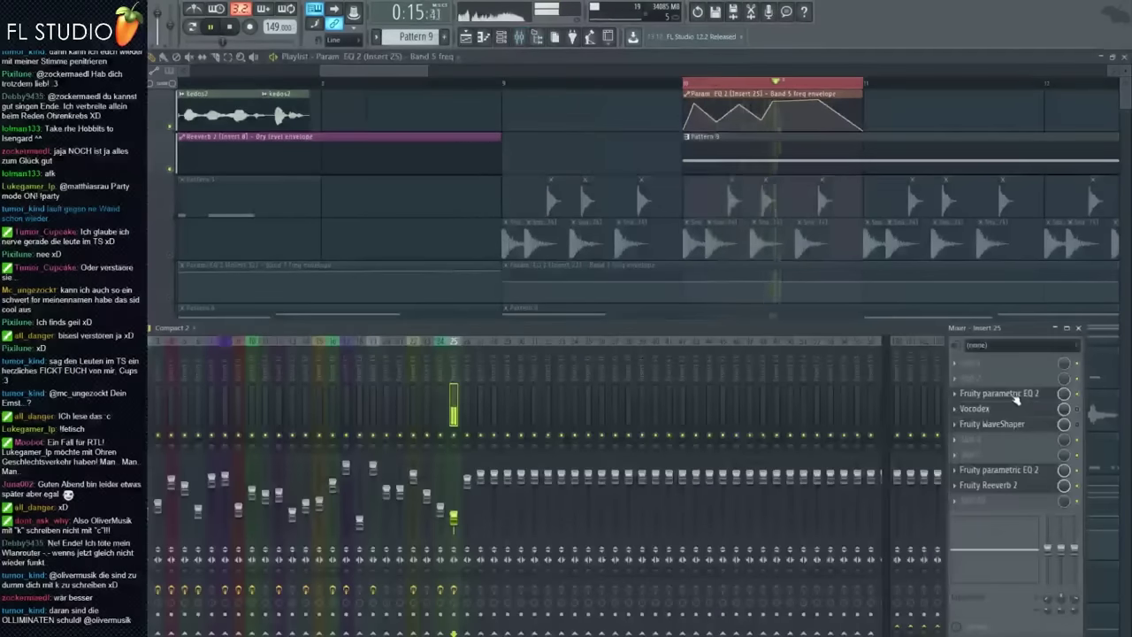
click(1009, 395)
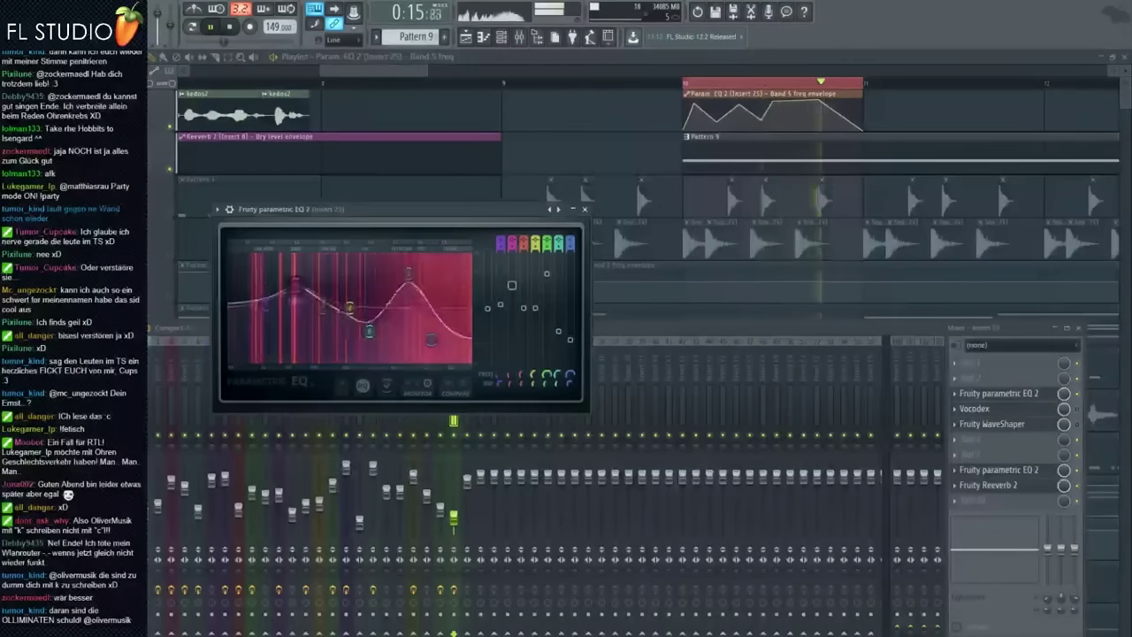
Shorten Pattern 9's long note to beat 1 and add a second note five semitones lower across beats 2 and 3
key(F7)
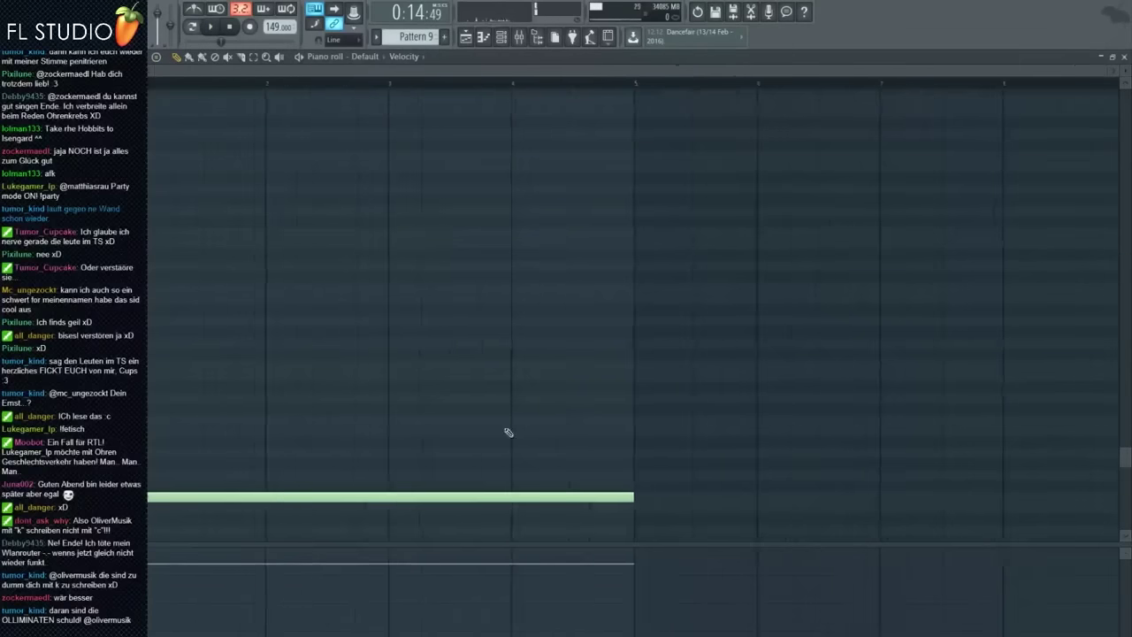
drag(630, 498, 176, 497)
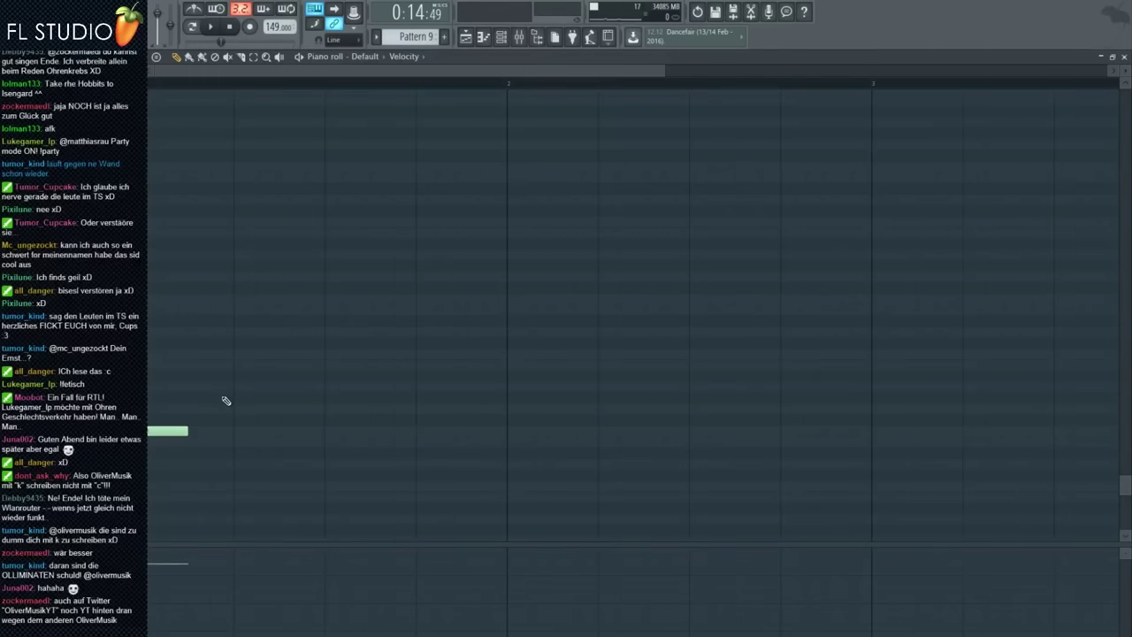
scroll(173, 413, up, 2)
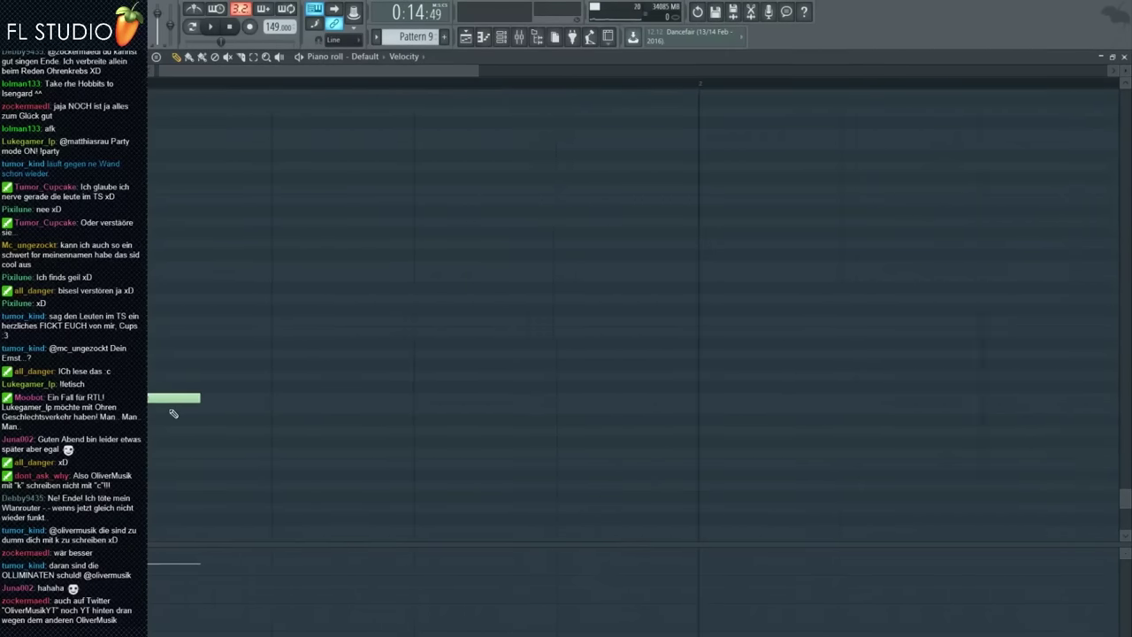
key(space)
drag(192, 412, 168, 265)
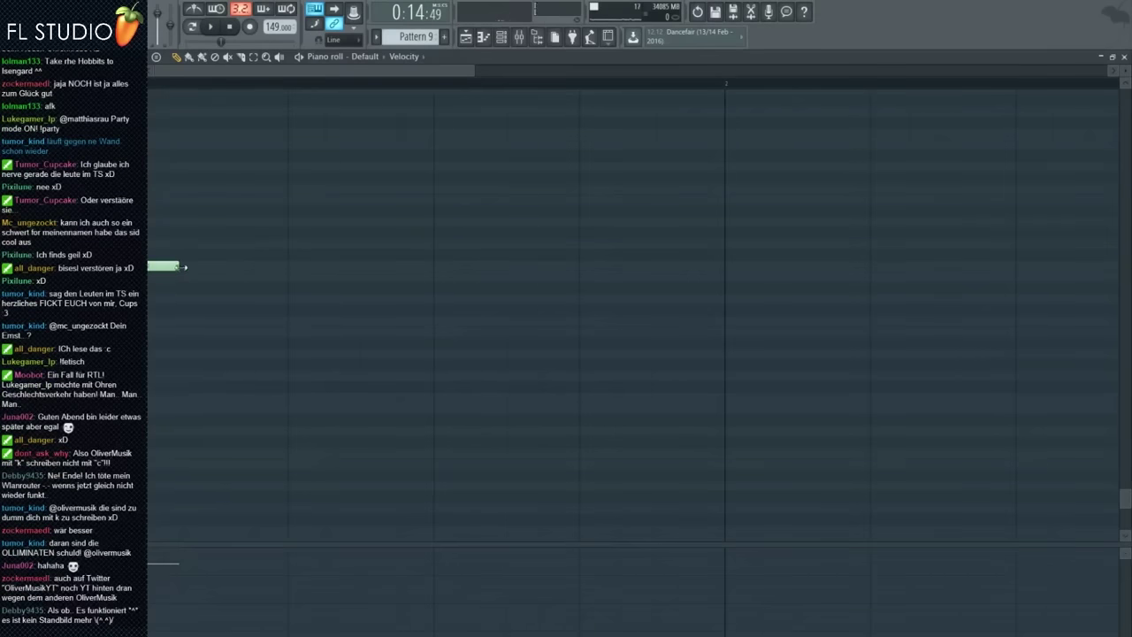
drag(294, 236, 264, 320)
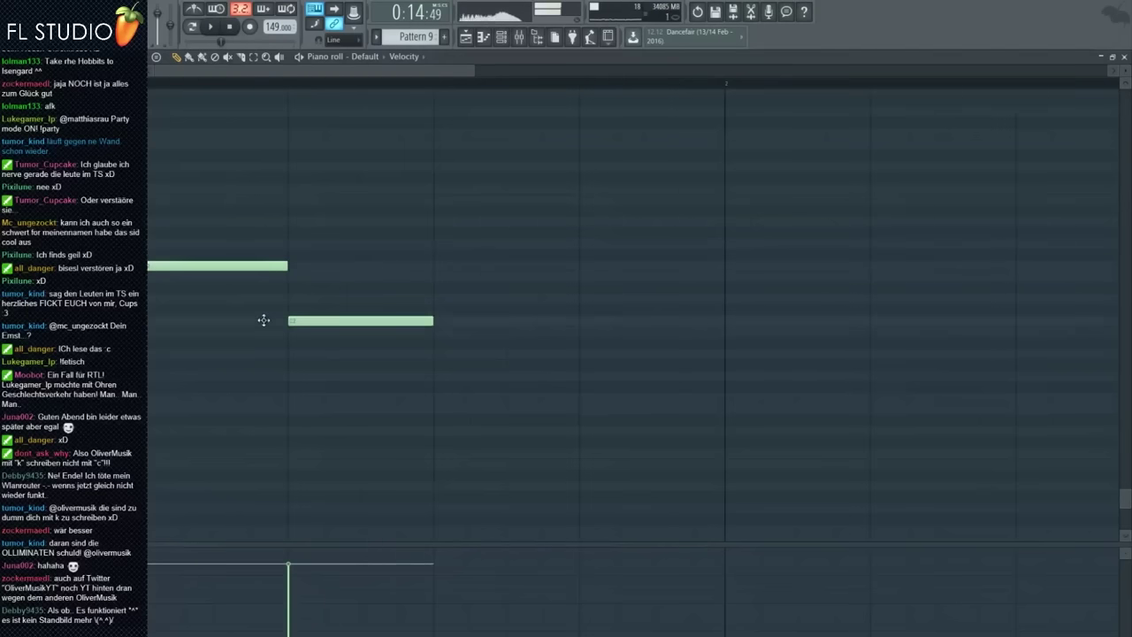
key(space)
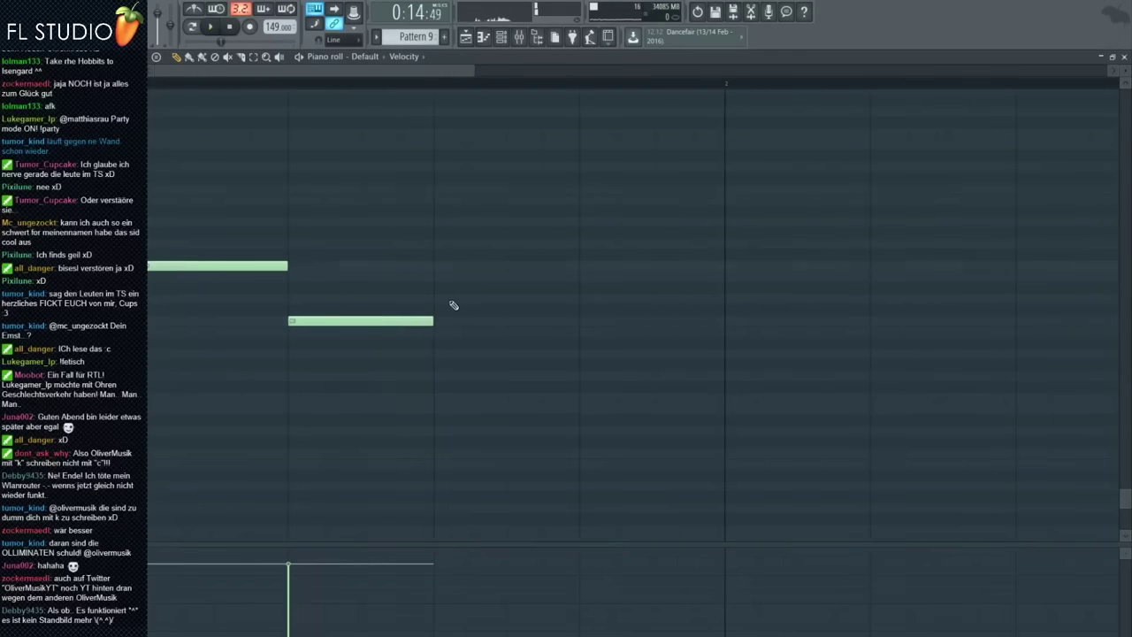
drag(463, 325, 581, 320)
Turn all playlist tracks back on and play bar 10 with the full arrangement
key(F5)
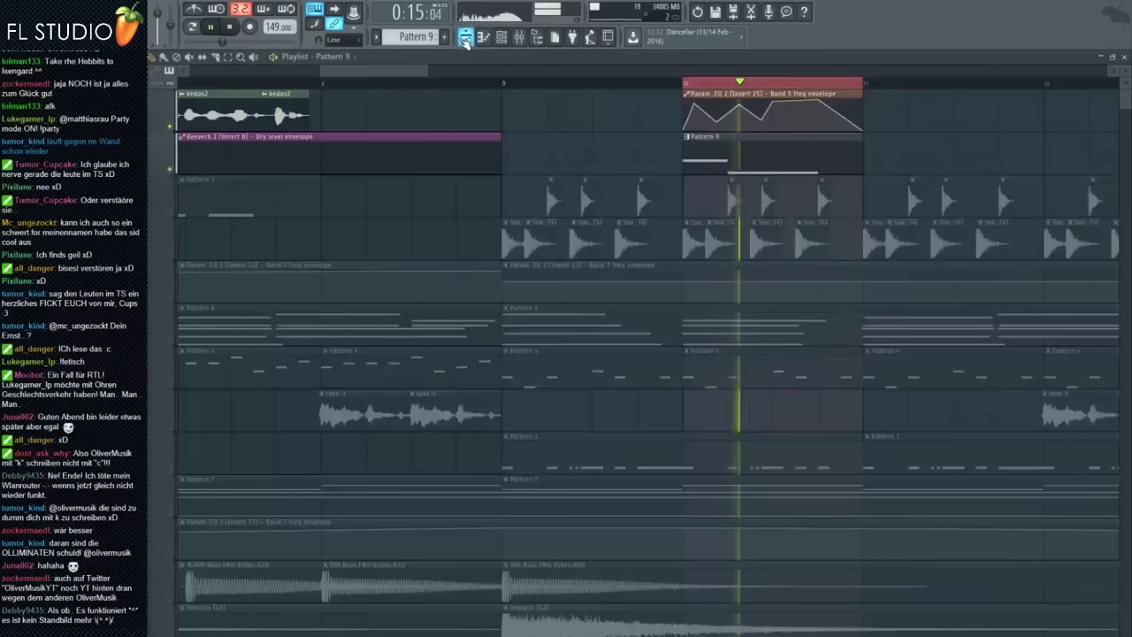
key(space)
right_click(169, 255)
key(space)
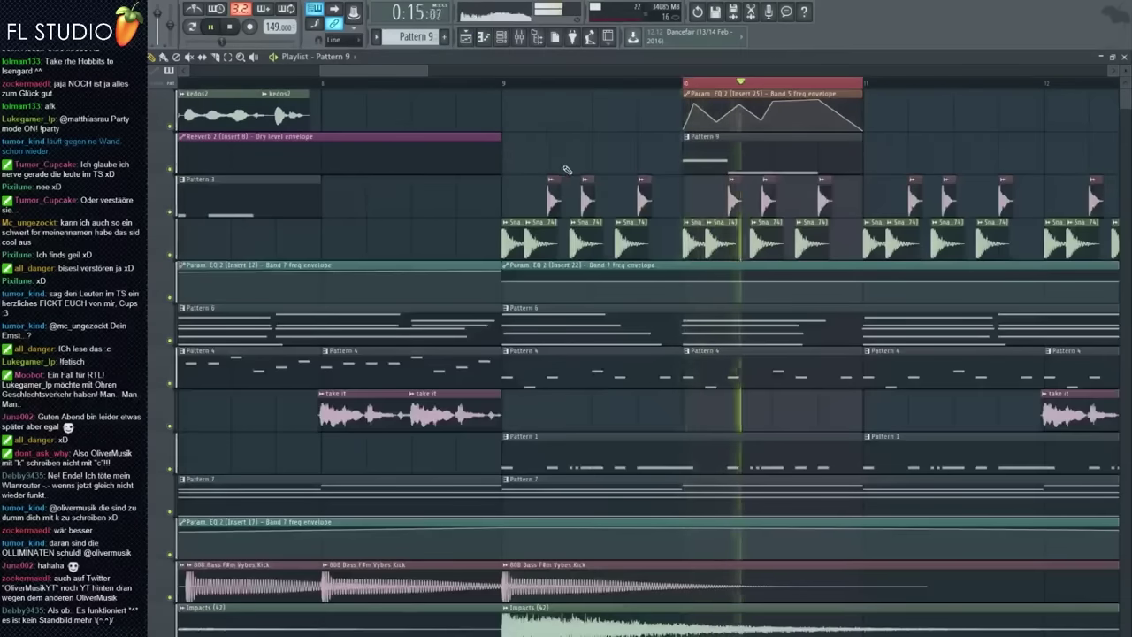
Raise Pattern 9's second note to the first note's pitch and shorten the first note to three quarters of a beat
key(space)
key(F7)
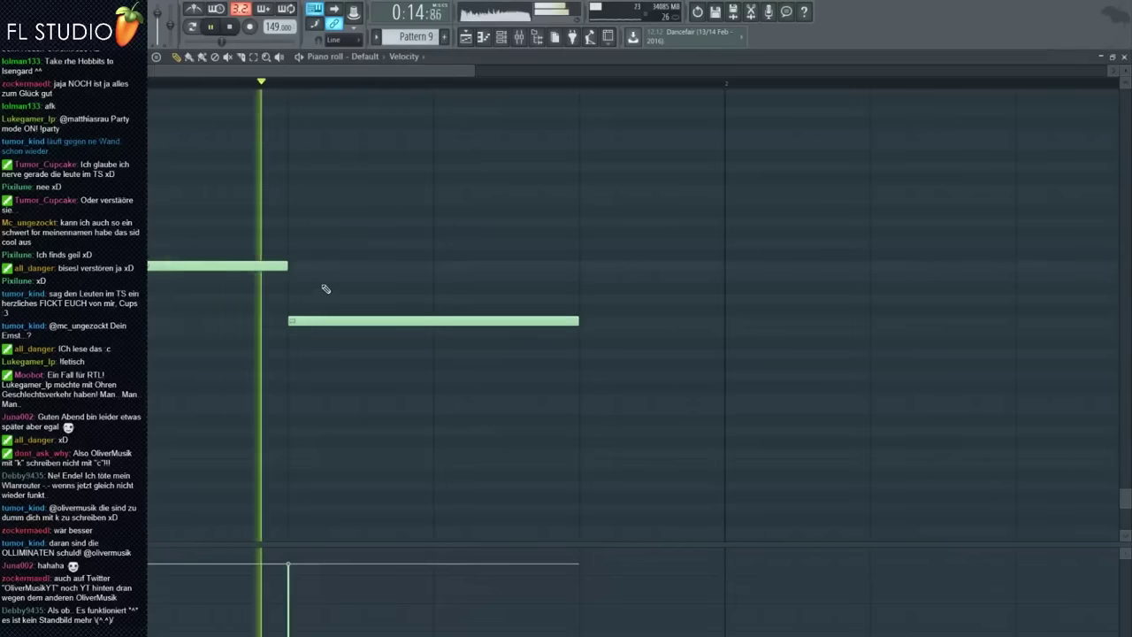
drag(318, 321, 315, 266)
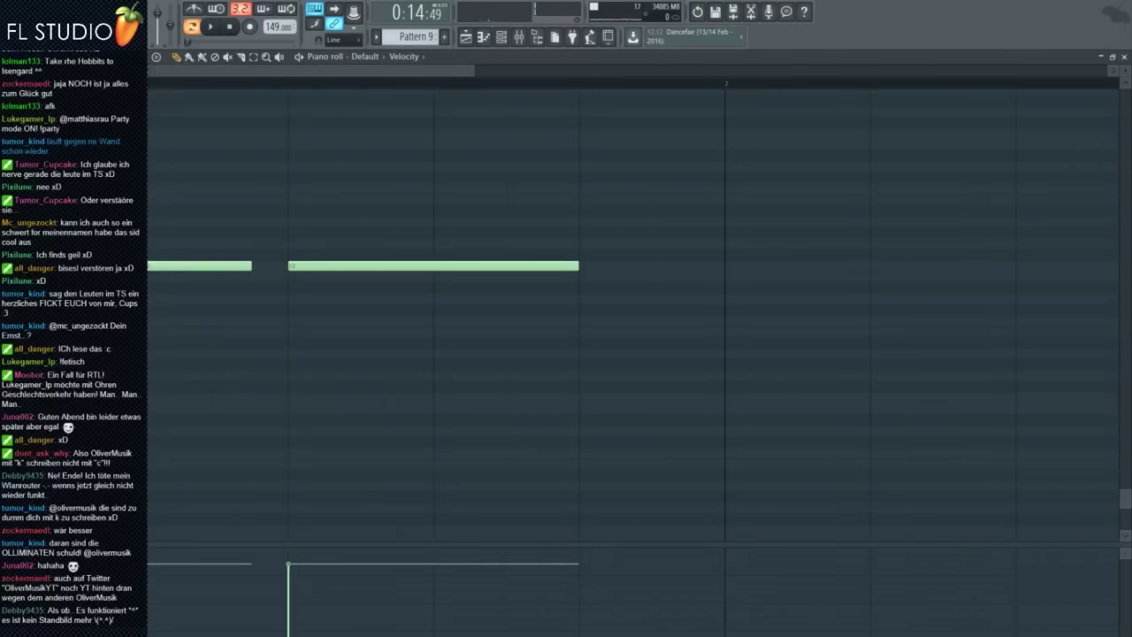
Add a three-quarter-beat note one octave below Pattern 9's first note and audition it in pattern mode
click(181, 167)
key(space)
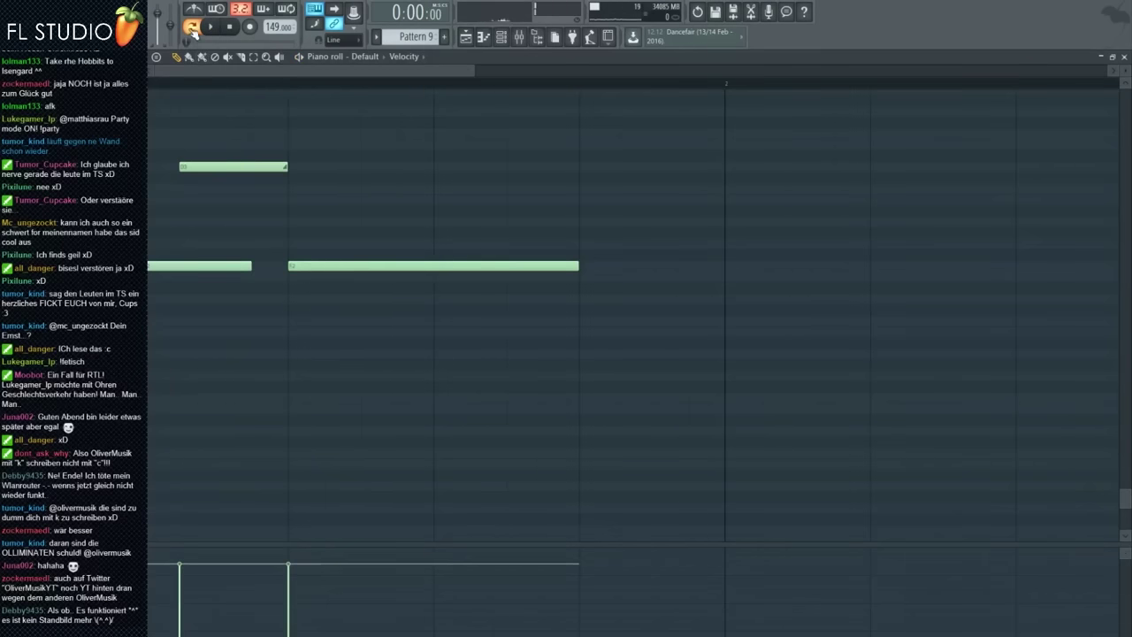
drag(161, 157, 163, 298)
key(space)
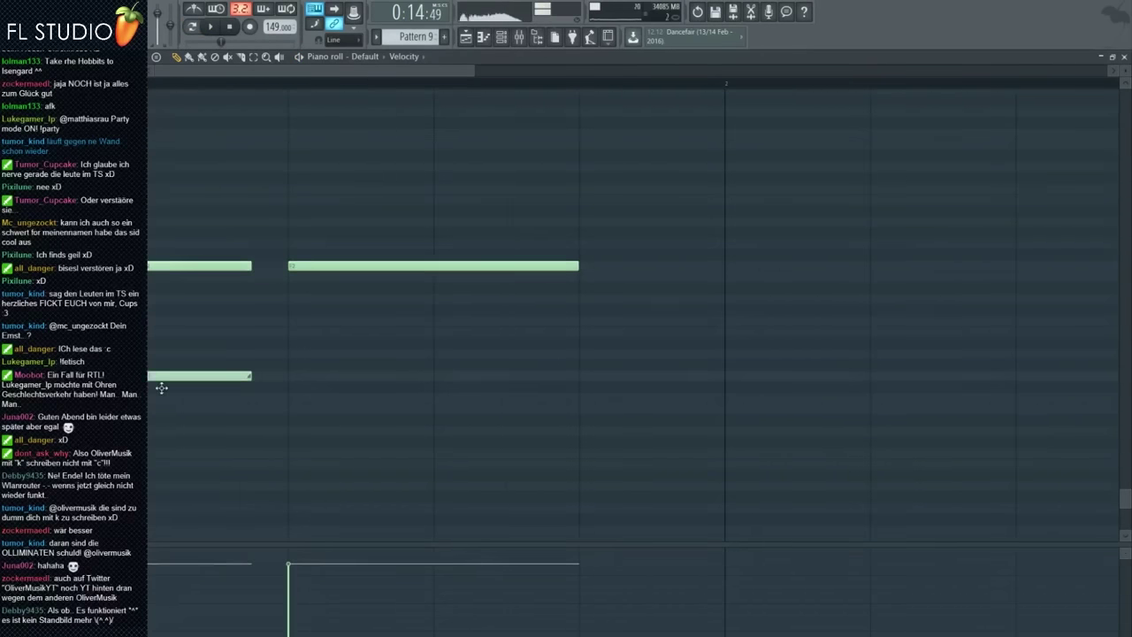
click(190, 32)
key(space)
key(space)
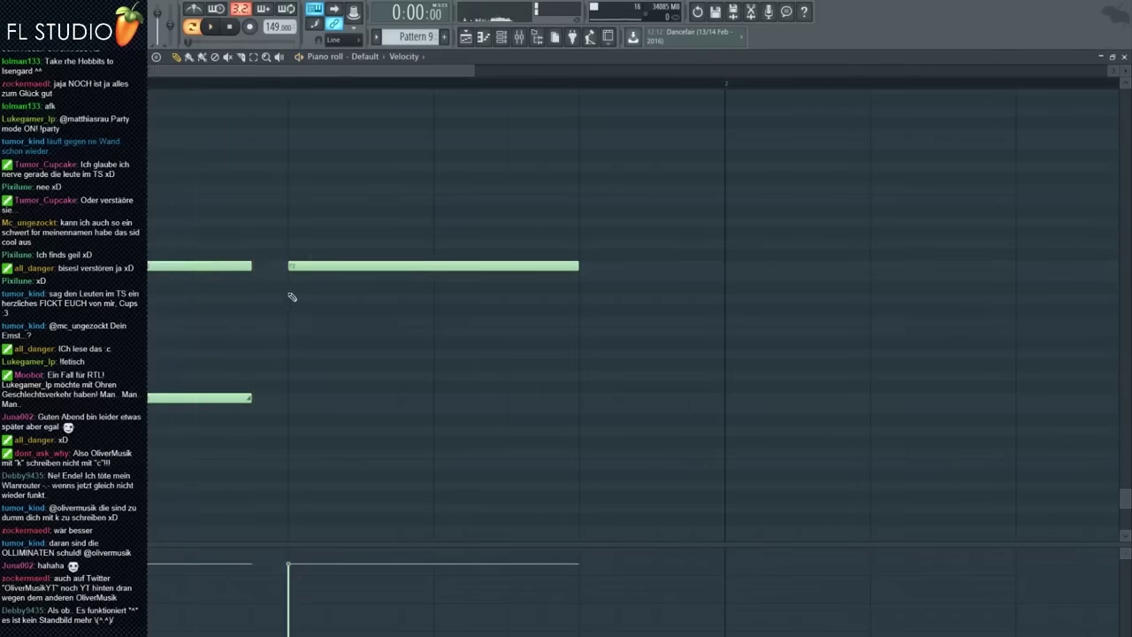
Extend the low note to the end of beat 3 and delete the second upper note
drag(542, 399, 575, 398)
key(space)
right_click(491, 266)
key(space)
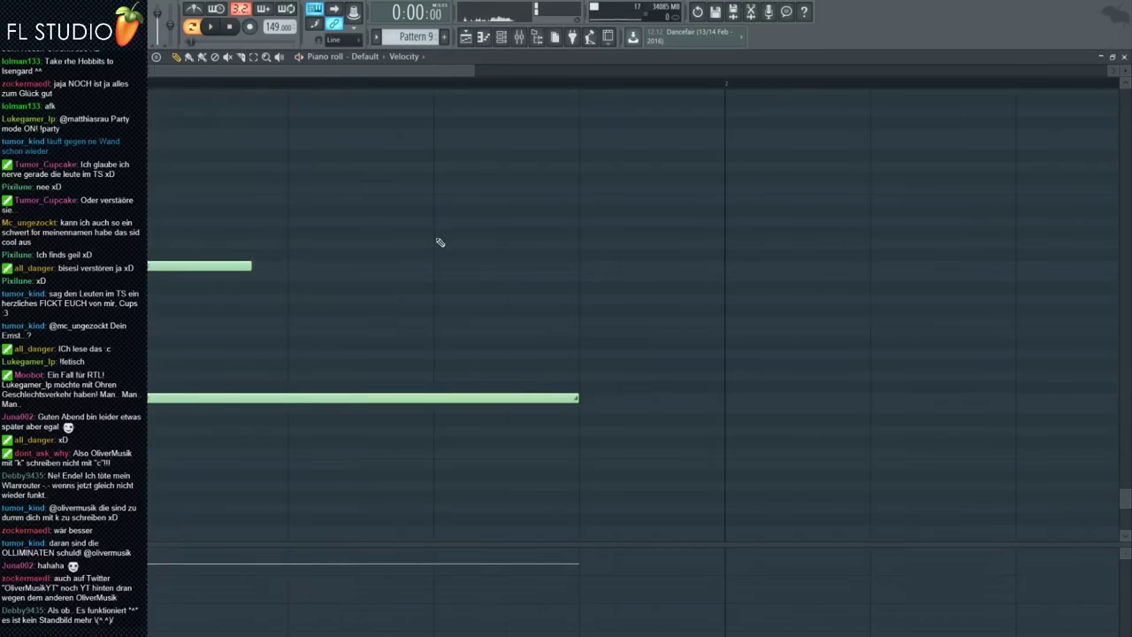
Audition the pattern, extend the upper note to the end of beat 3 and cut the low note back to one beat
key(space)
key(space)
key(space)
key(space)
key(space)
drag(253, 266, 579, 266)
drag(579, 398, 311, 386)
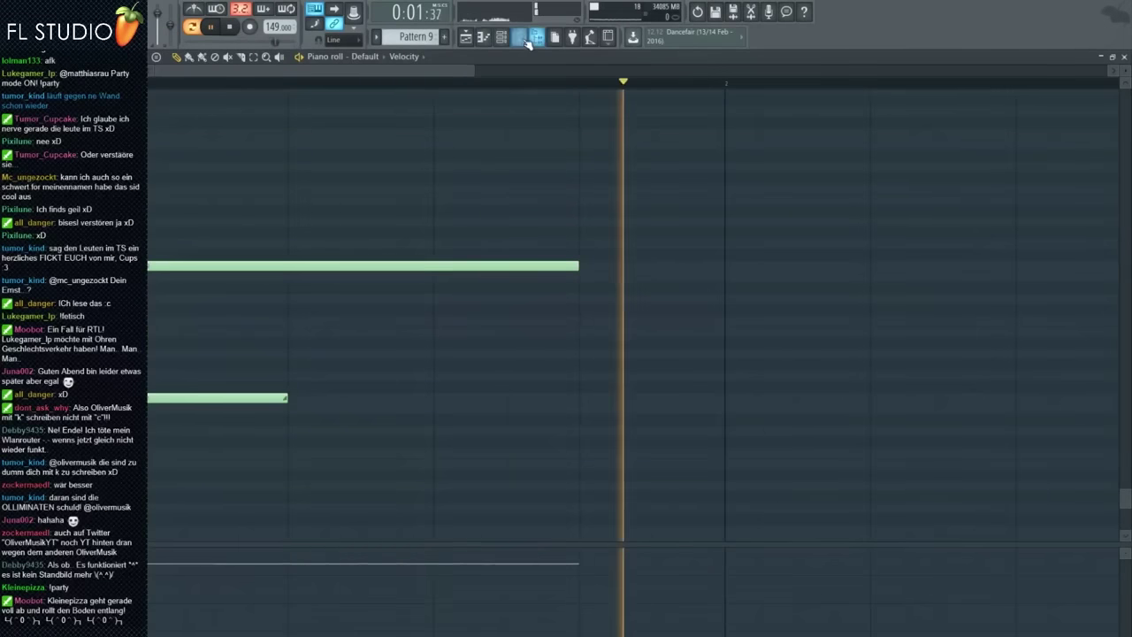
Raise mixer track 25's volume, bypass its Fruity Reeverb 2 and open the first Fruity parametric EQ 2
key(F9)
drag(454, 517, 454, 500)
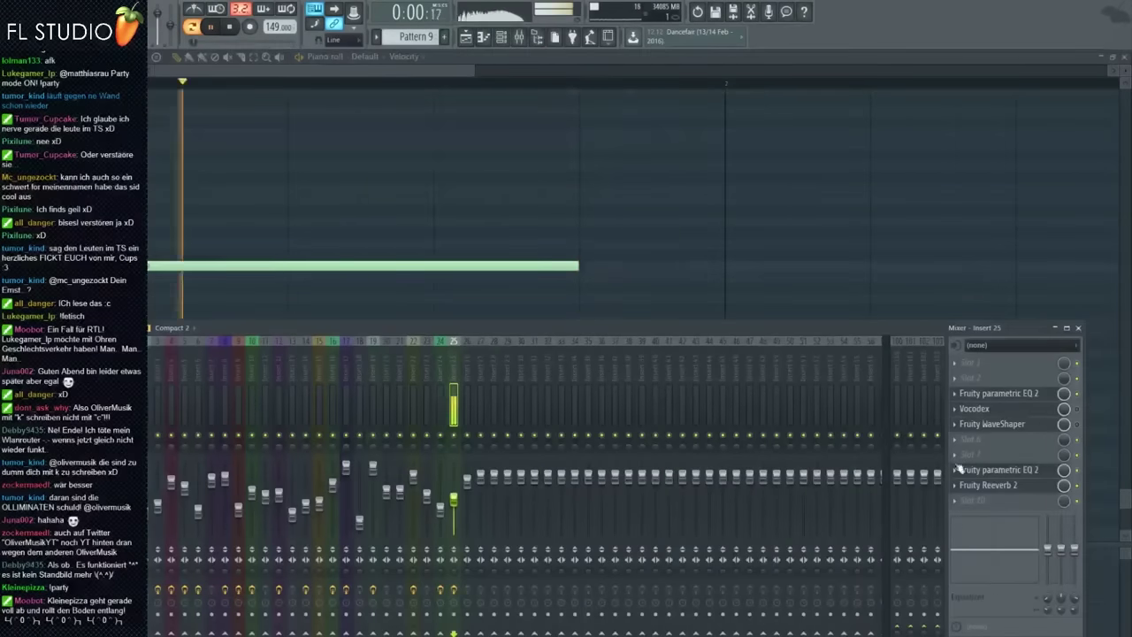
click(1076, 486)
click(1011, 396)
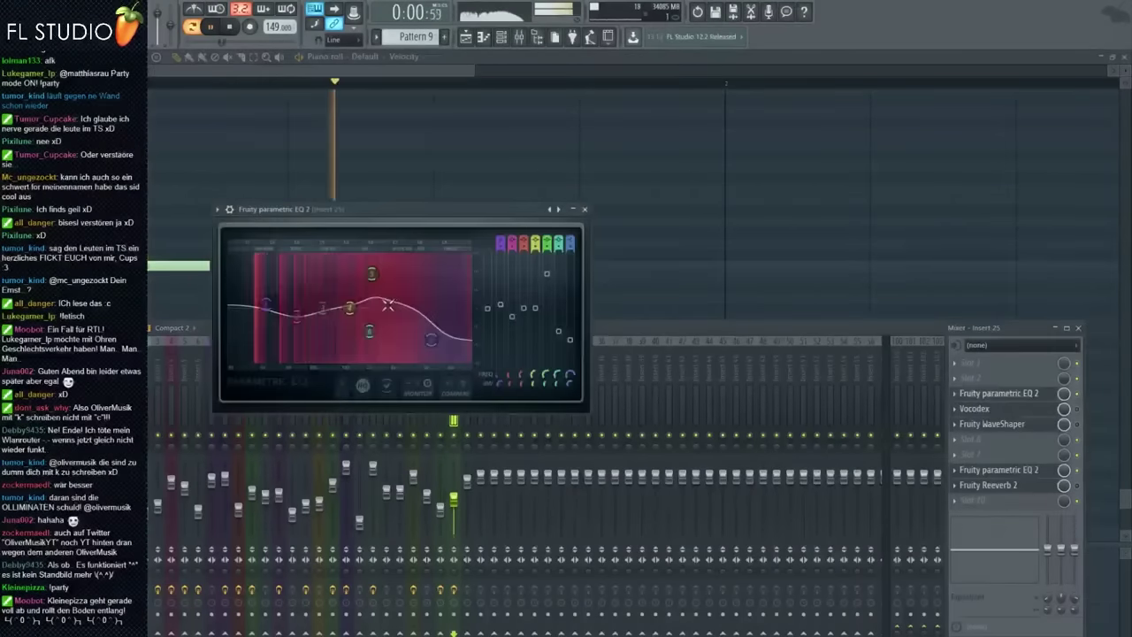
Select all notes of Pattern 9 and transpose them up one octave
click(572, 154)
key(ctrl+a)
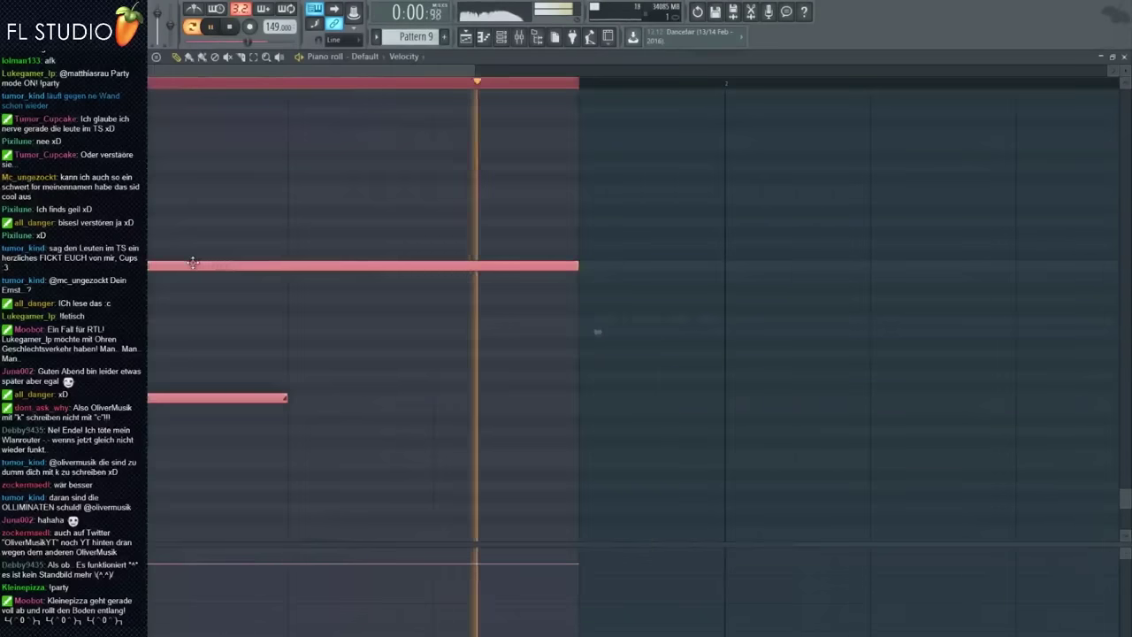
drag(190, 262, 177, 131)
Flatten band 5 in track 25's second Fruity parametric EQ 2, and re-enable and open Vocodex
click(519, 37)
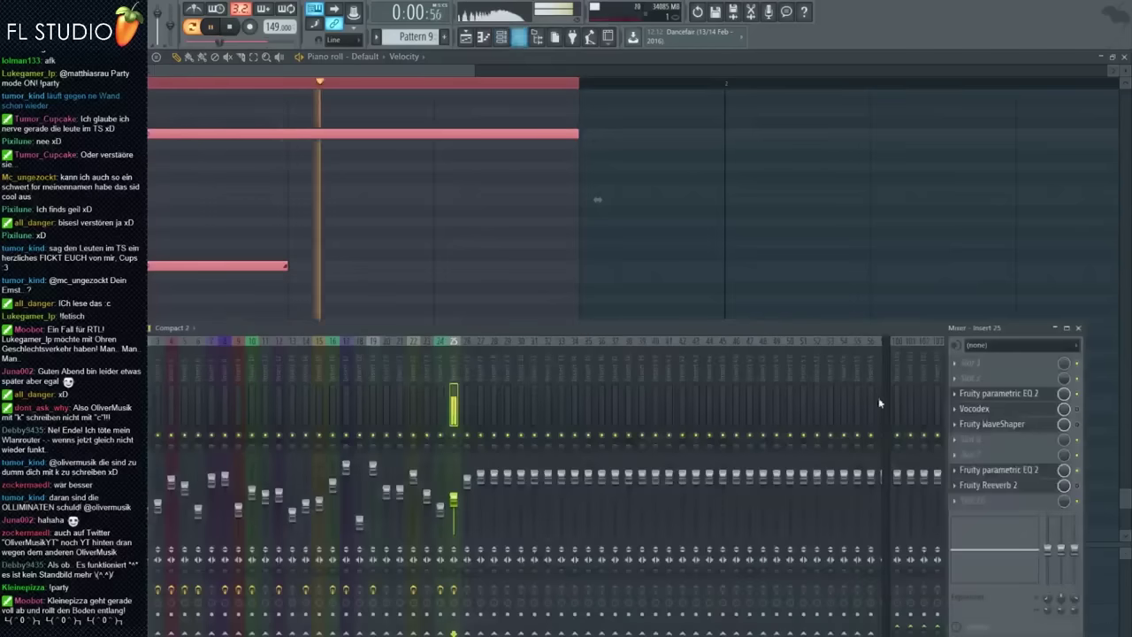
click(1022, 470)
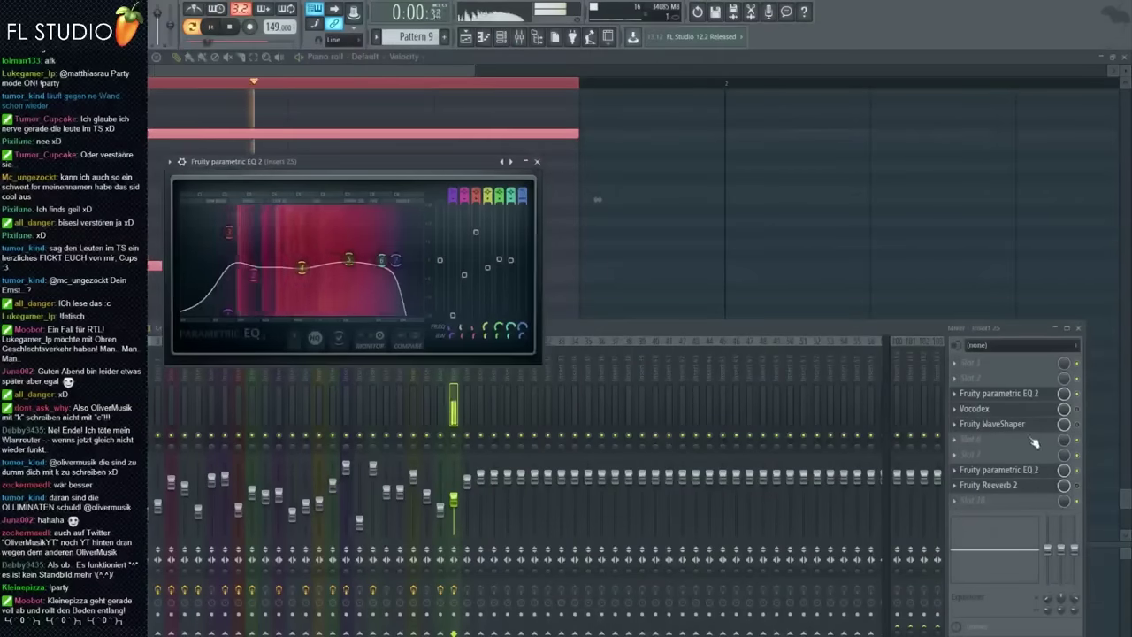
click(1055, 418)
click(1009, 409)
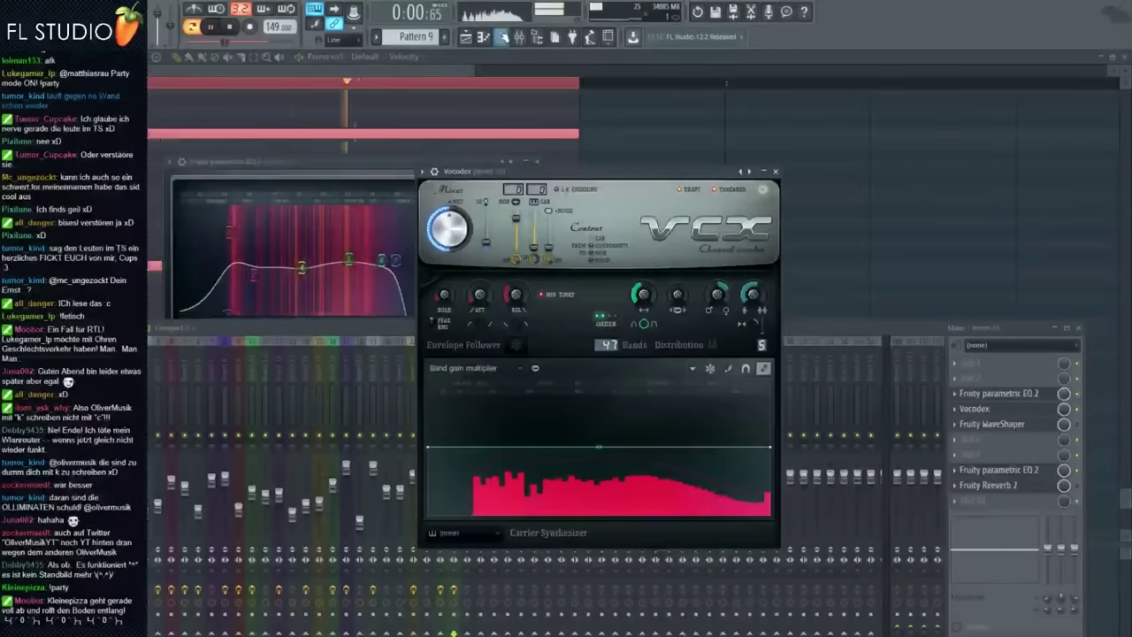
Open the Default Sytrus channel and look at operator 2's modulation settings while the pattern loops
key(F6)
click(718, 352)
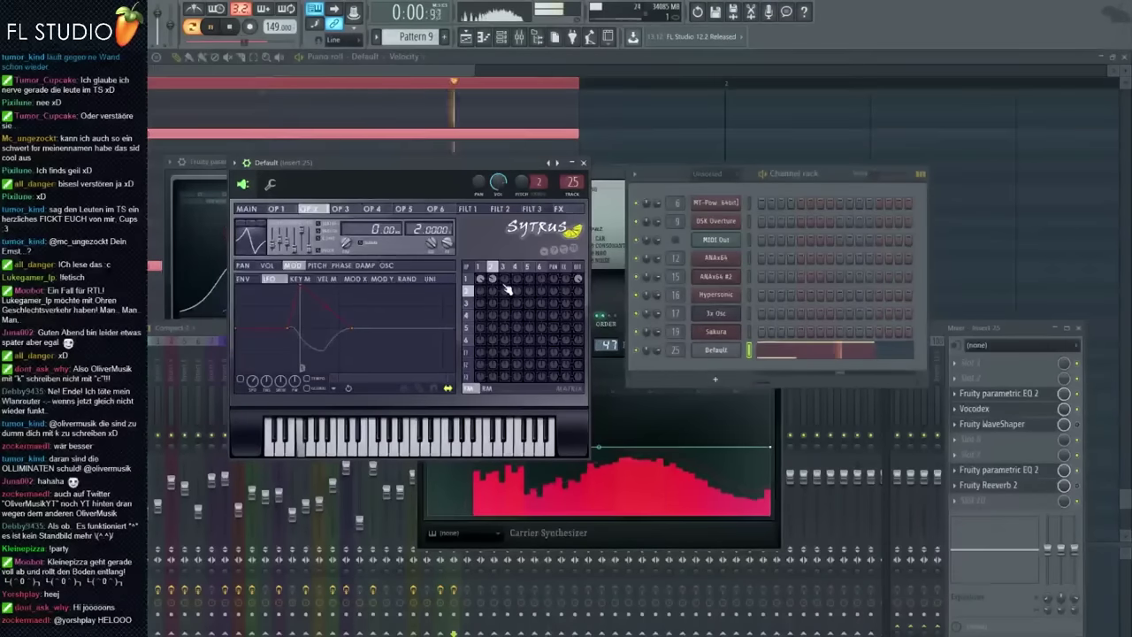
key(space)
Play bar 10 in the playlist with the full arrangement, check track 25's level in the mixer and examine the bar up close
click(465, 37)
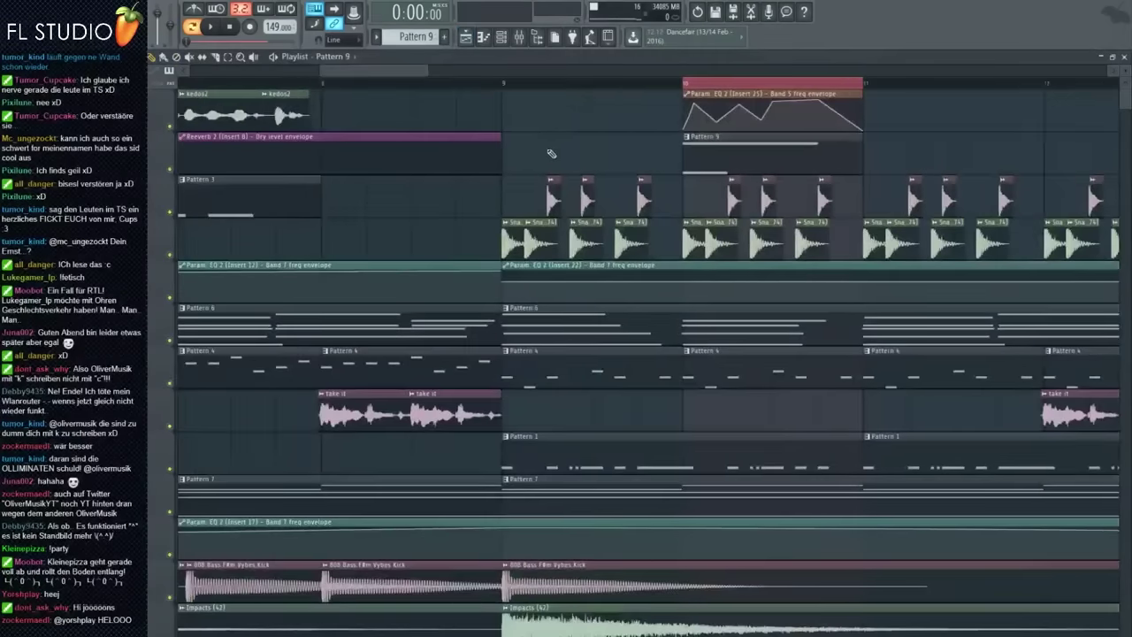
scroll(551, 154, down, 3)
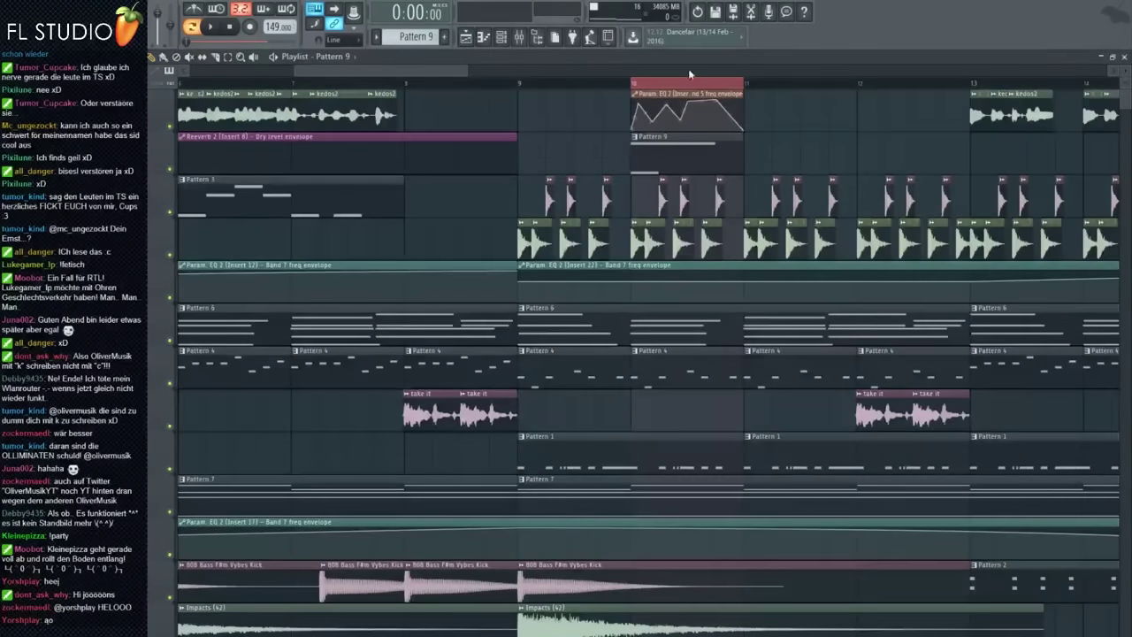
click(639, 83)
key(space)
key(F9)
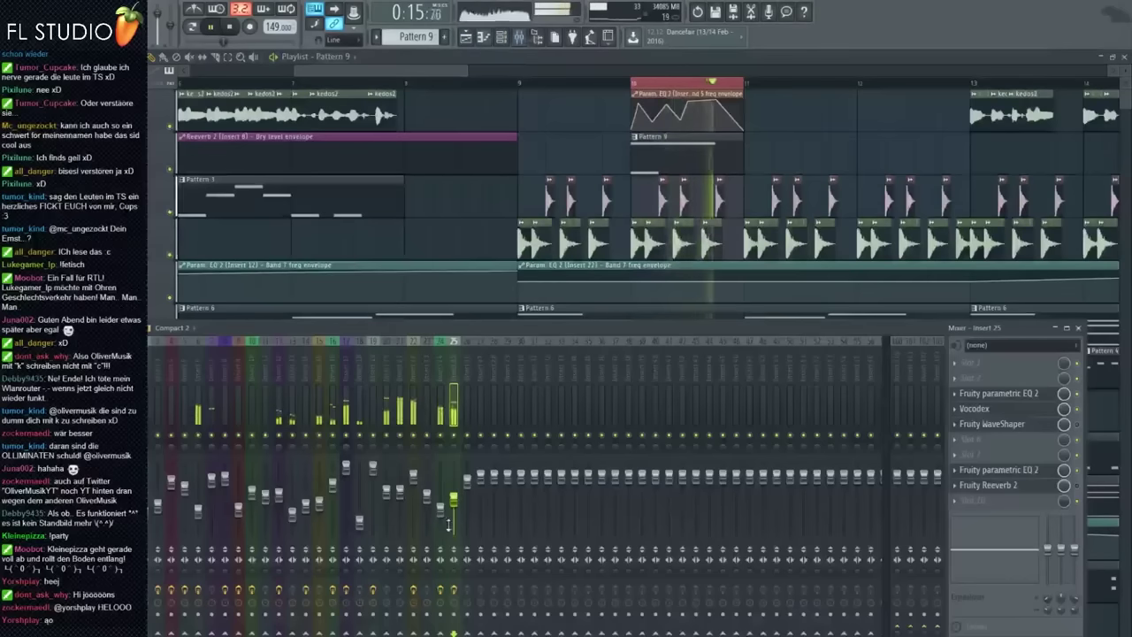
key(F9)
scroll(630, 122, up, 6)
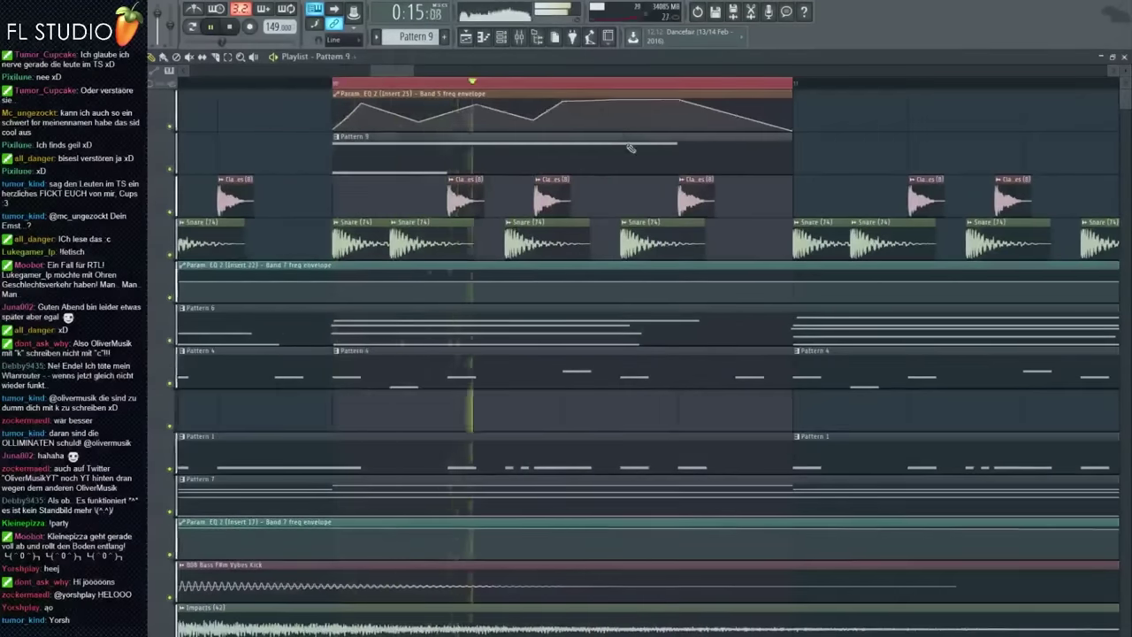
In Pattern 9's piano roll, move the last note to start on beat 3 and lower its pitch
key(F7)
key(space)
scroll(357, 132, up, 3)
click(374, 151)
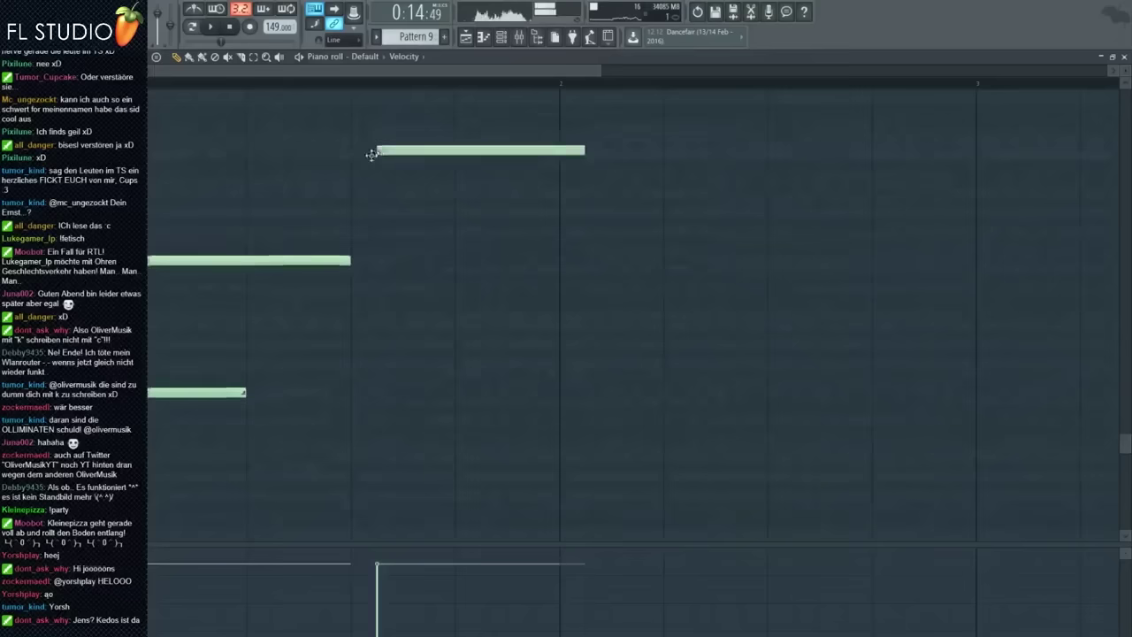
drag(374, 152, 372, 193)
drag(374, 398, 366, 455)
key(space)
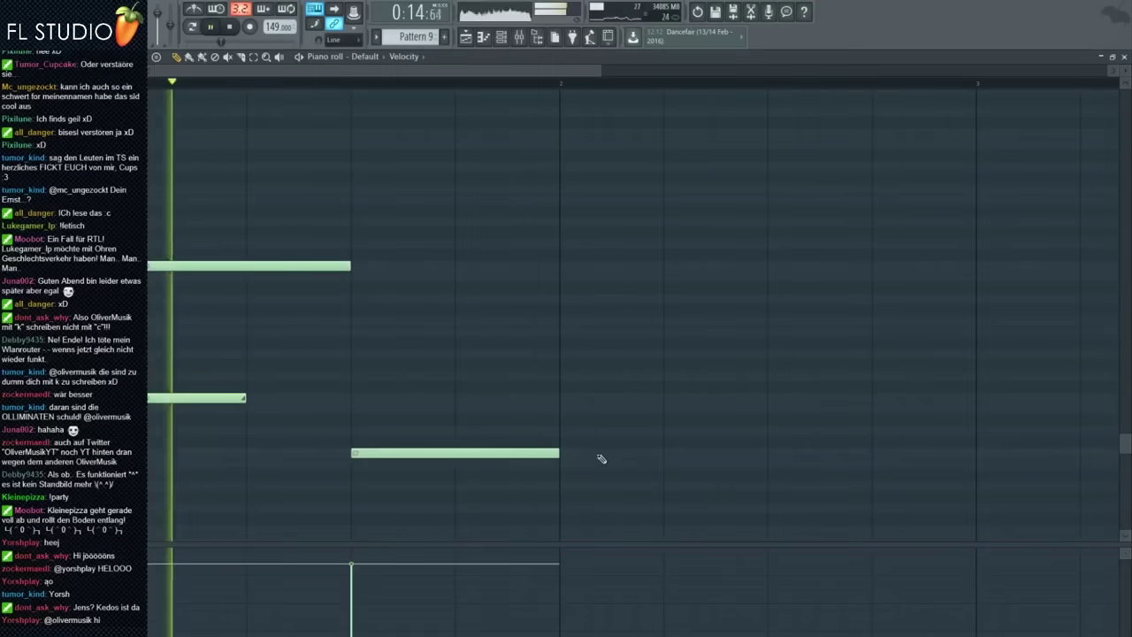
Shorten Pattern 9's last note to one beat and set it to the same pitch as the low note at the bar's start
drag(554, 454, 435, 314)
key(space)
key(space)
key(space)
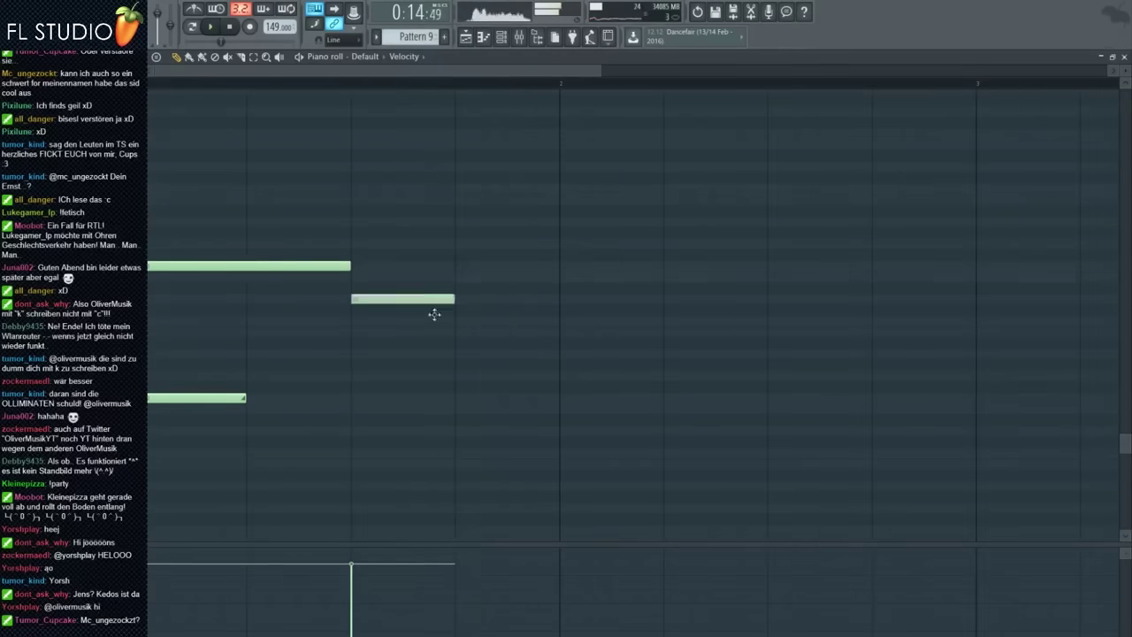
key(space)
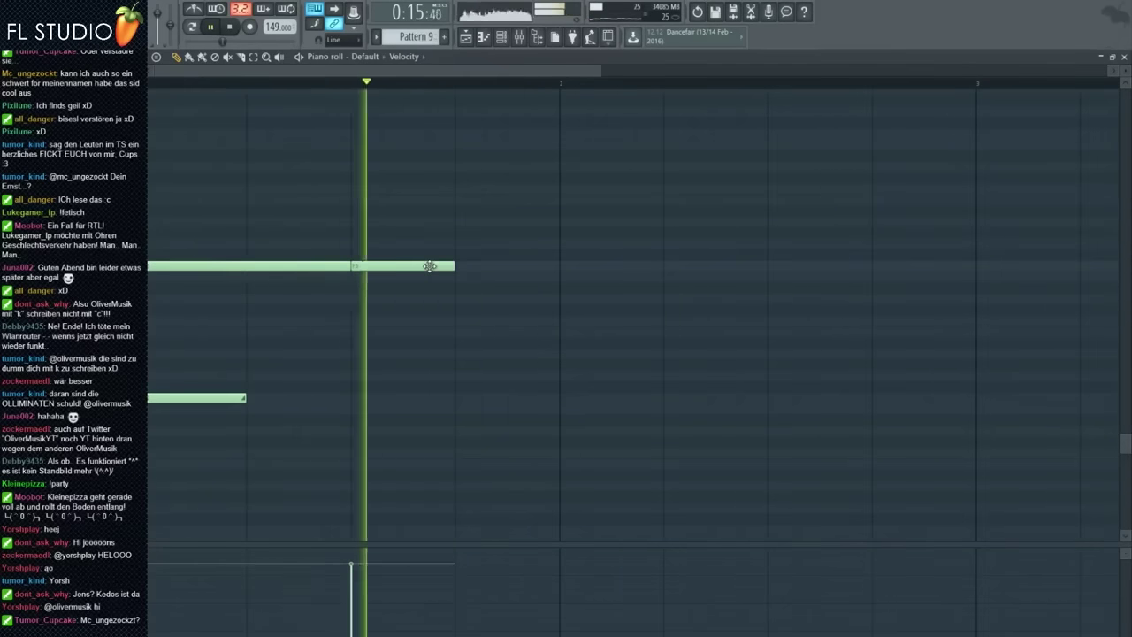
drag(397, 267, 403, 398)
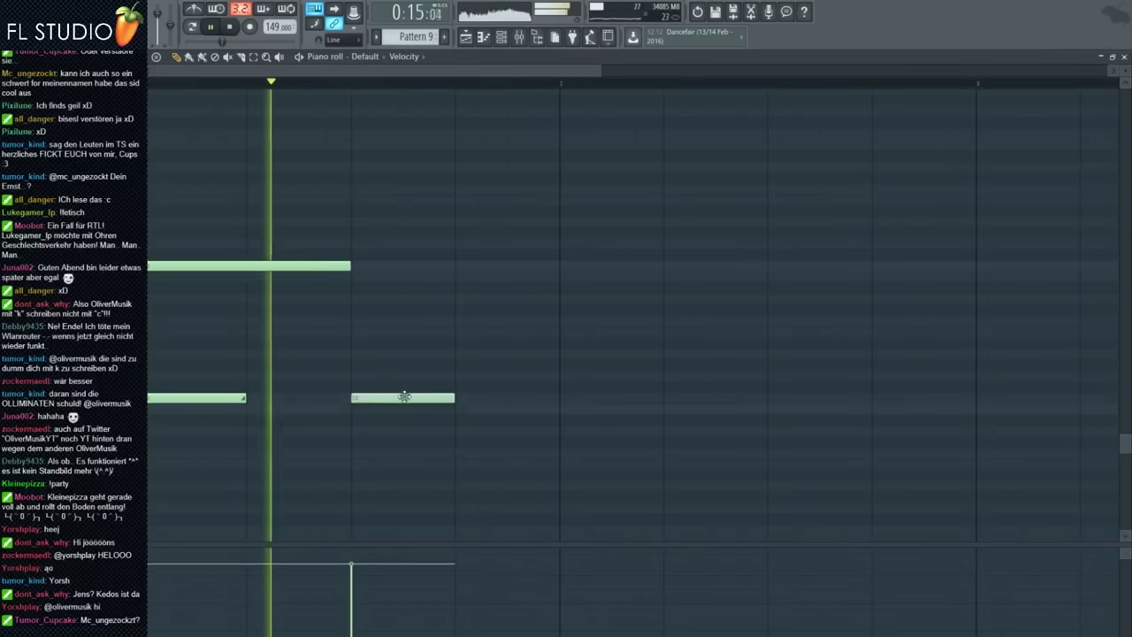
Reshape the Band 5 freq envelope in bar 10 by adding a shallow dip between its last two peaks
click(465, 36)
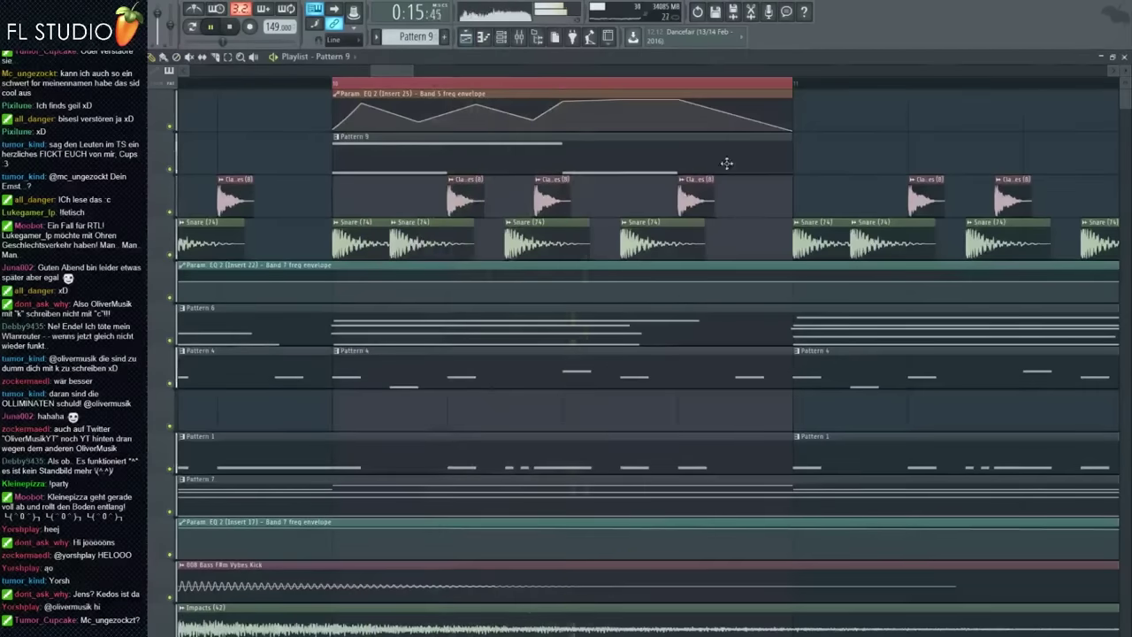
drag(622, 120, 621, 122)
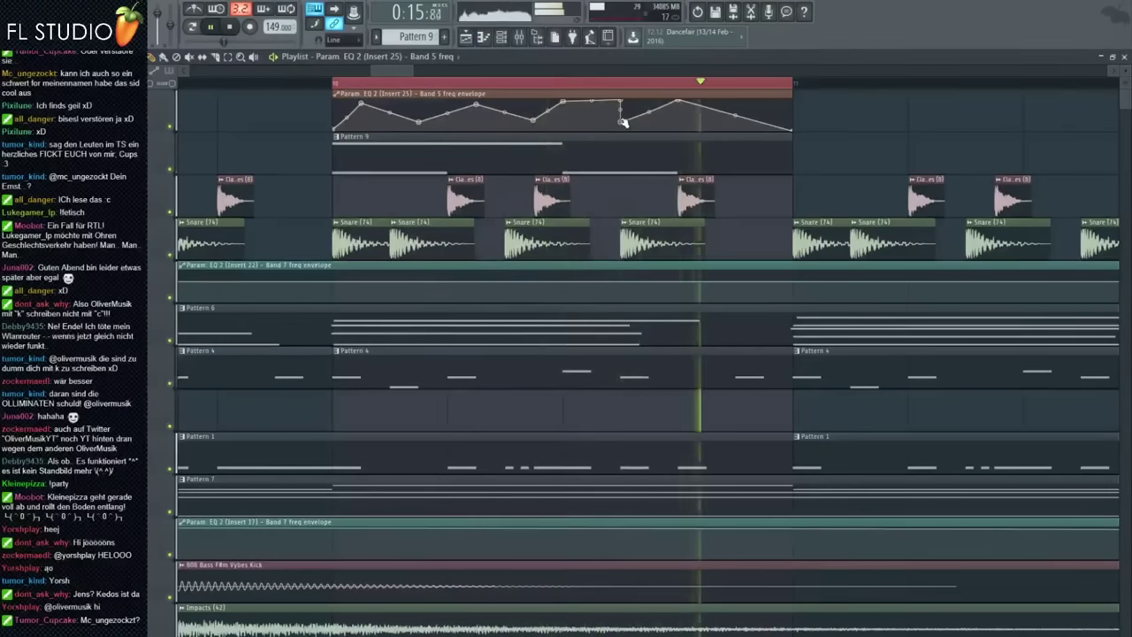
scroll(609, 110, up, 5)
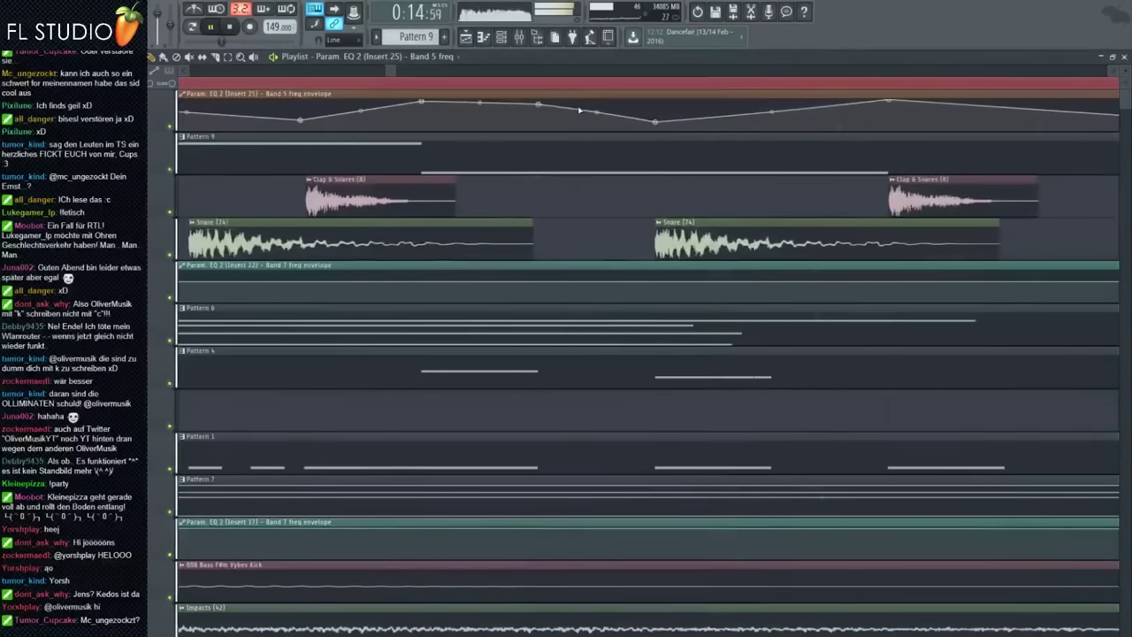
drag(656, 122, 657, 119)
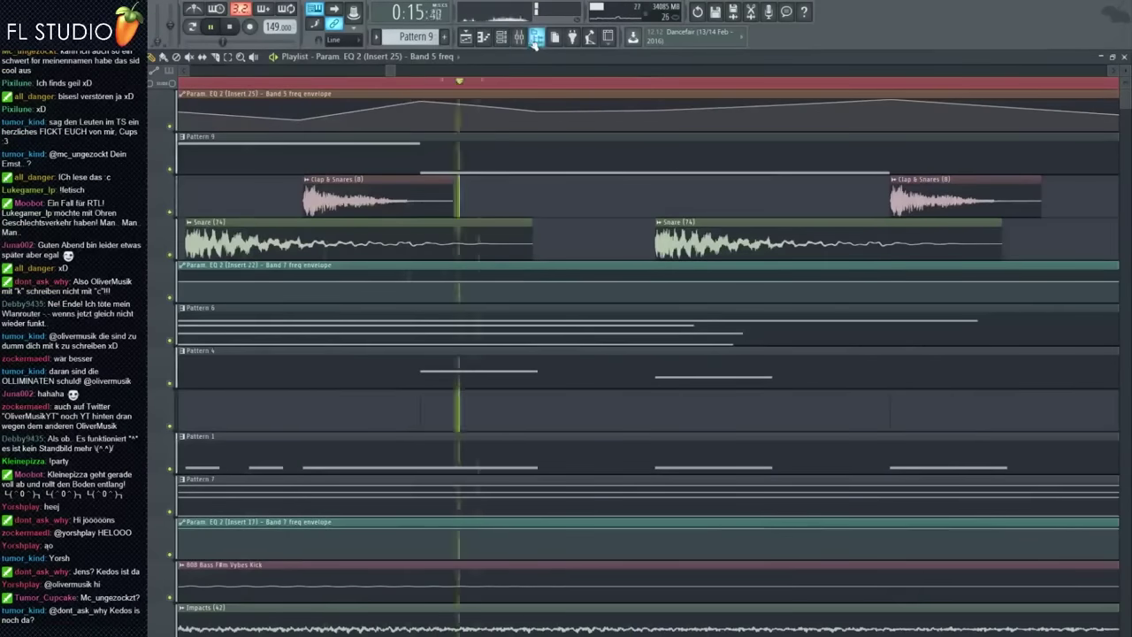
Examine track 17's first Fruity parametric EQ 2 in the mixer while the bar loops
click(518, 37)
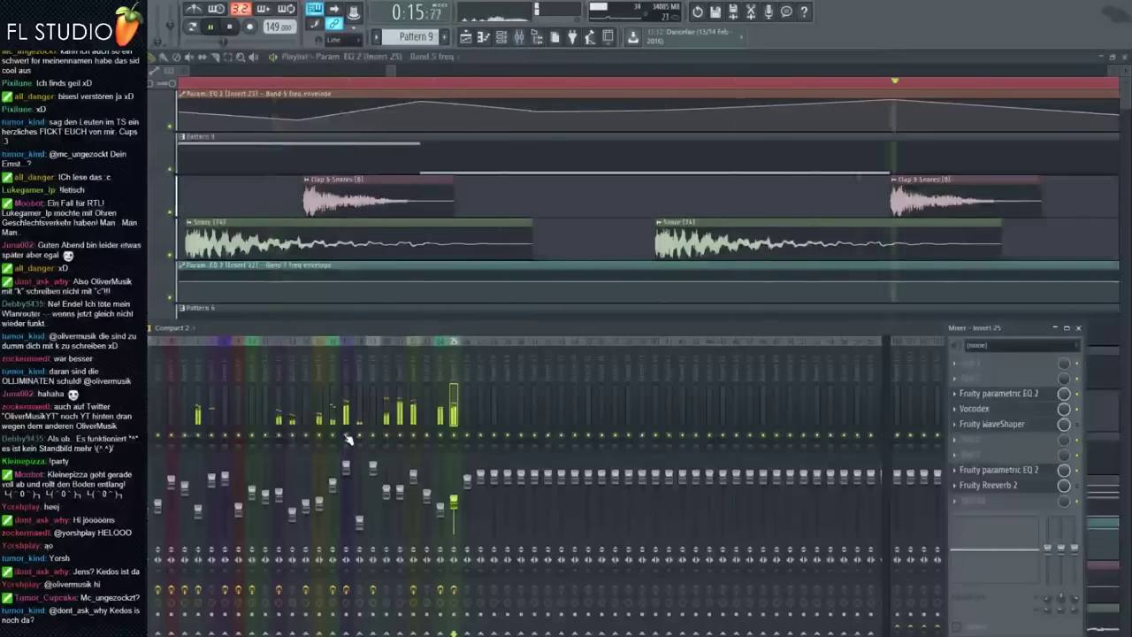
click(347, 438)
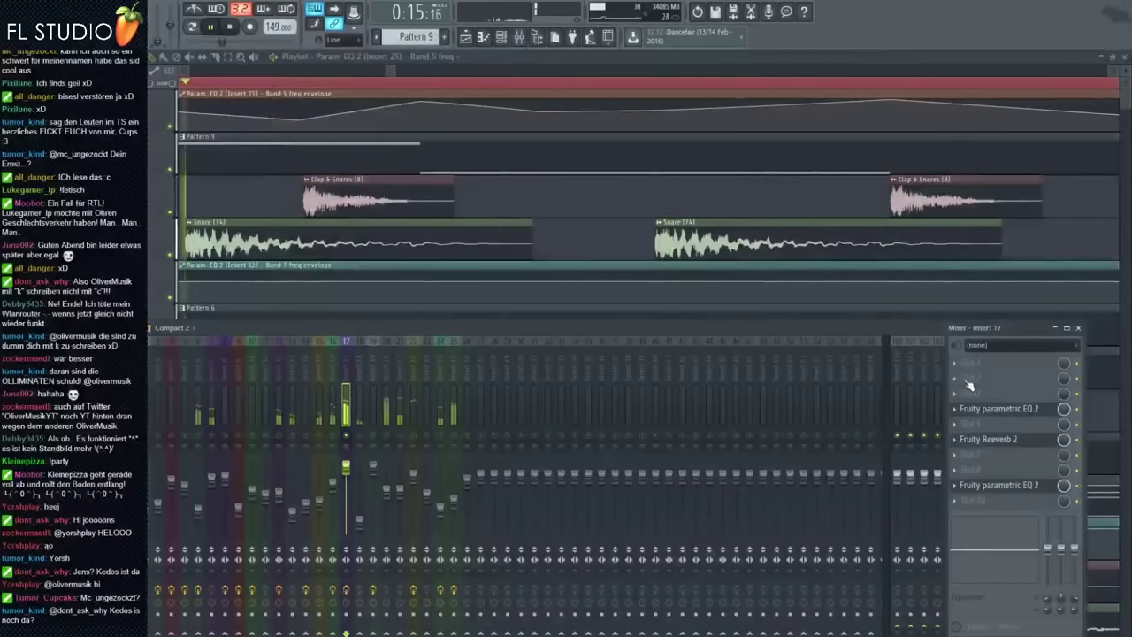
click(1008, 409)
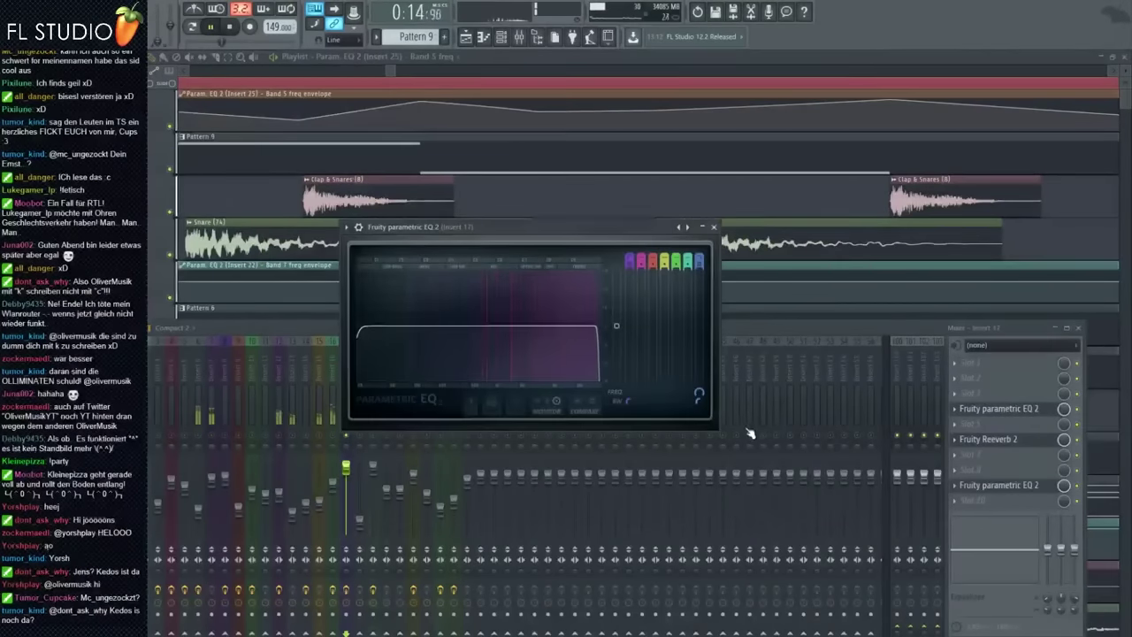
click(750, 433)
Select the Pattern 9 clip, add Fruity Stereo Shaper to track 25's last effect slot and step through its presets
ctrl+click(652, 139)
scroll(521, 212, down, 6)
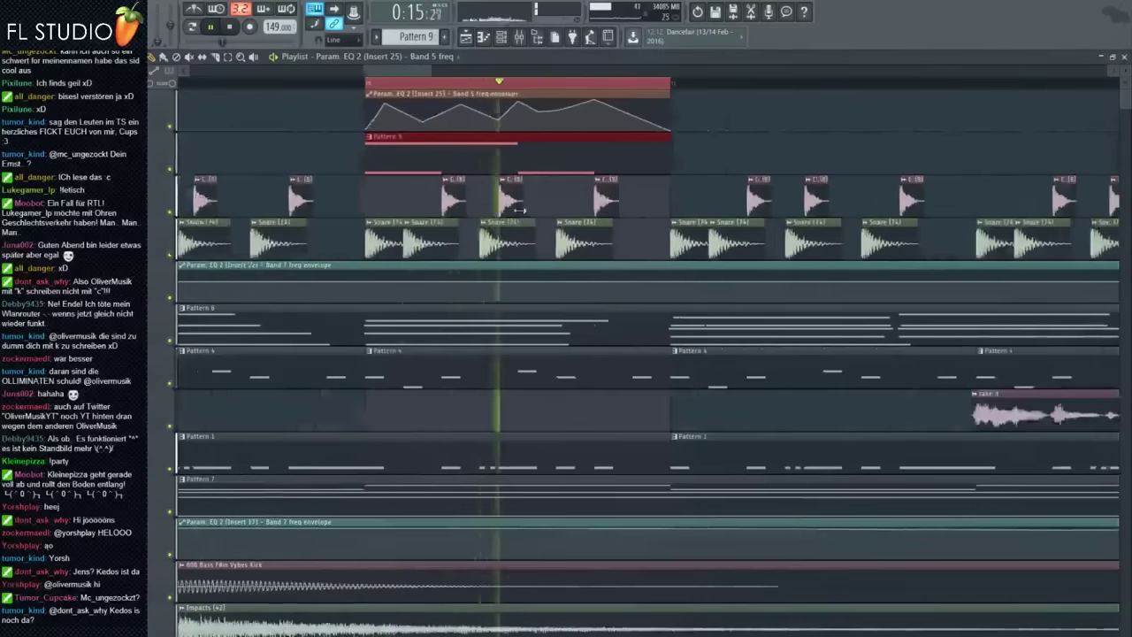
scroll(521, 211, down, 1)
click(453, 486)
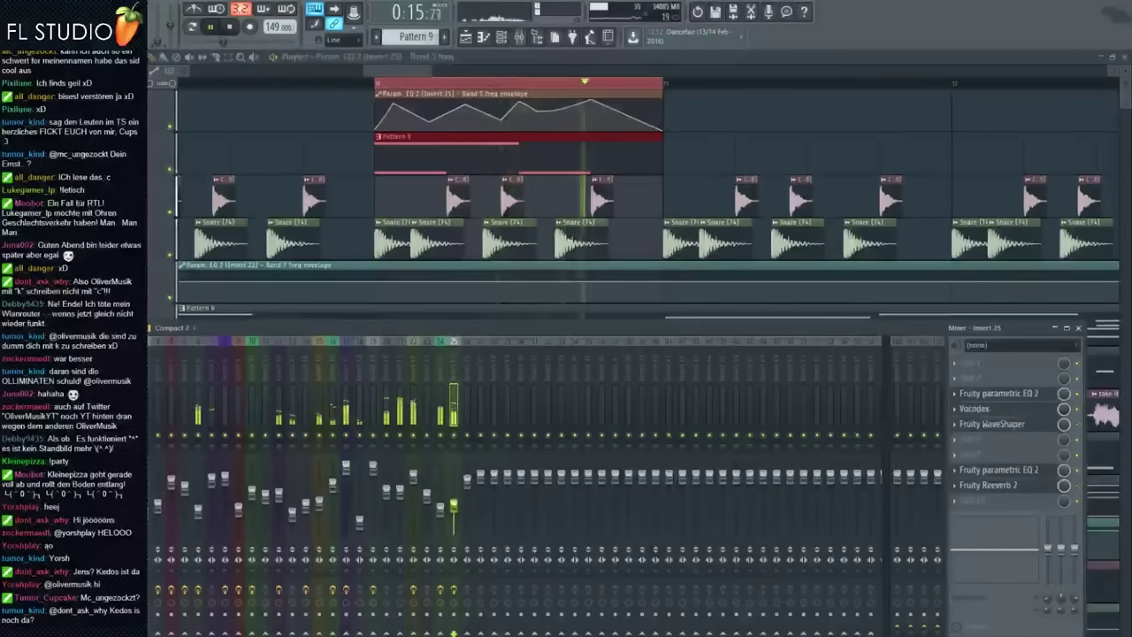
key(F8)
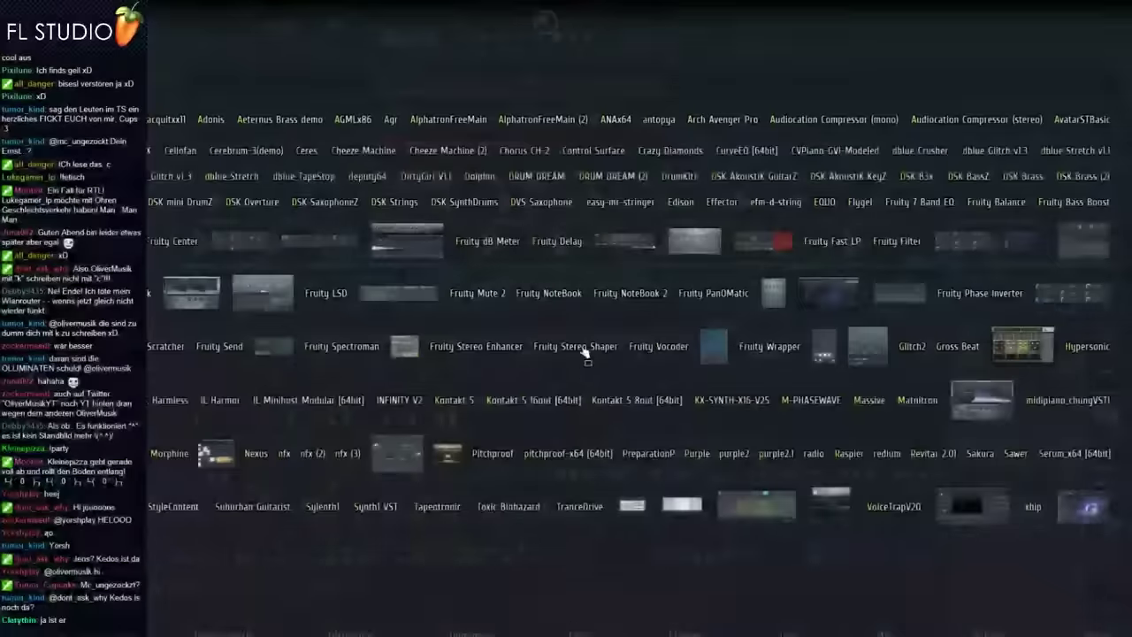
drag(582, 348, 1031, 502)
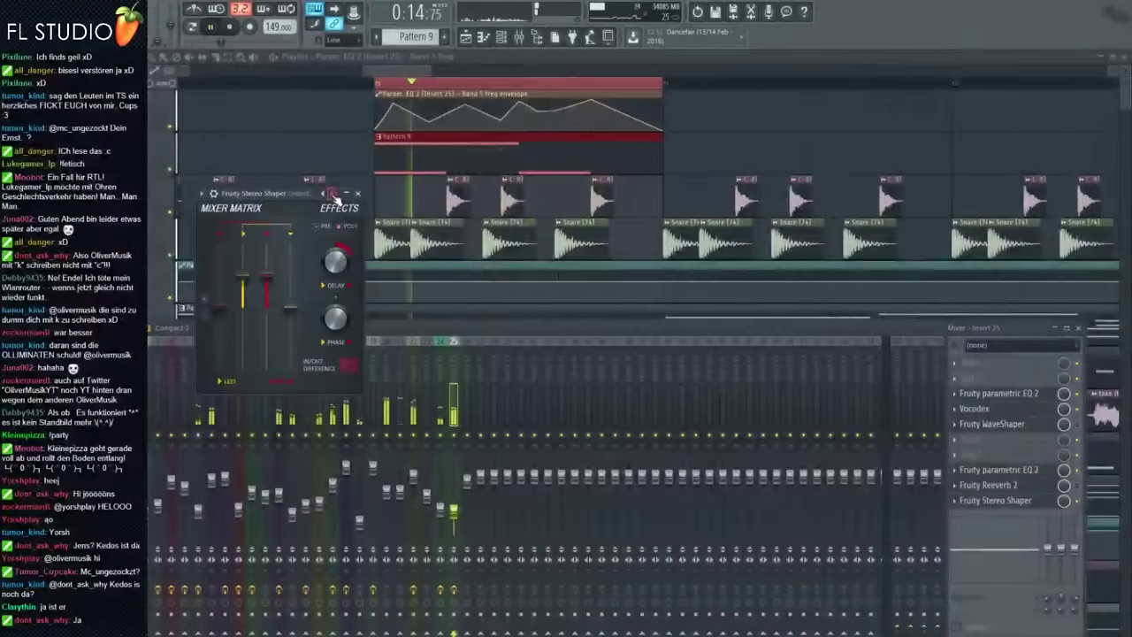
click(460, 574)
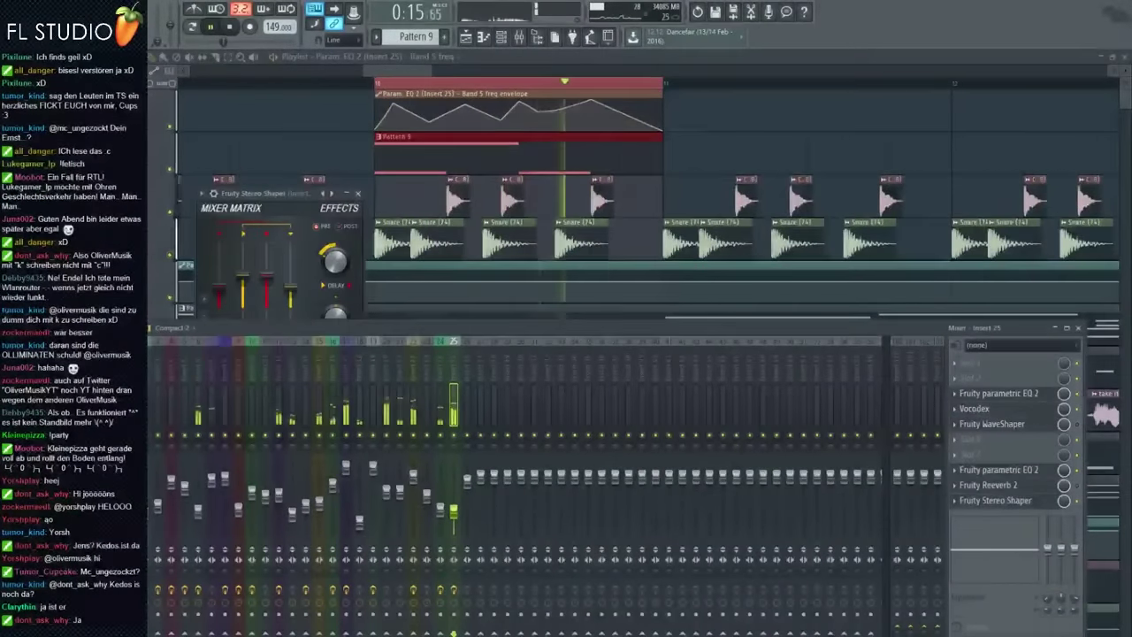
Open track 25's second Fruity parametric EQ 2 and Fruity Reeverb 2, and reset the master slider to its default
click(1018, 471)
click(1016, 487)
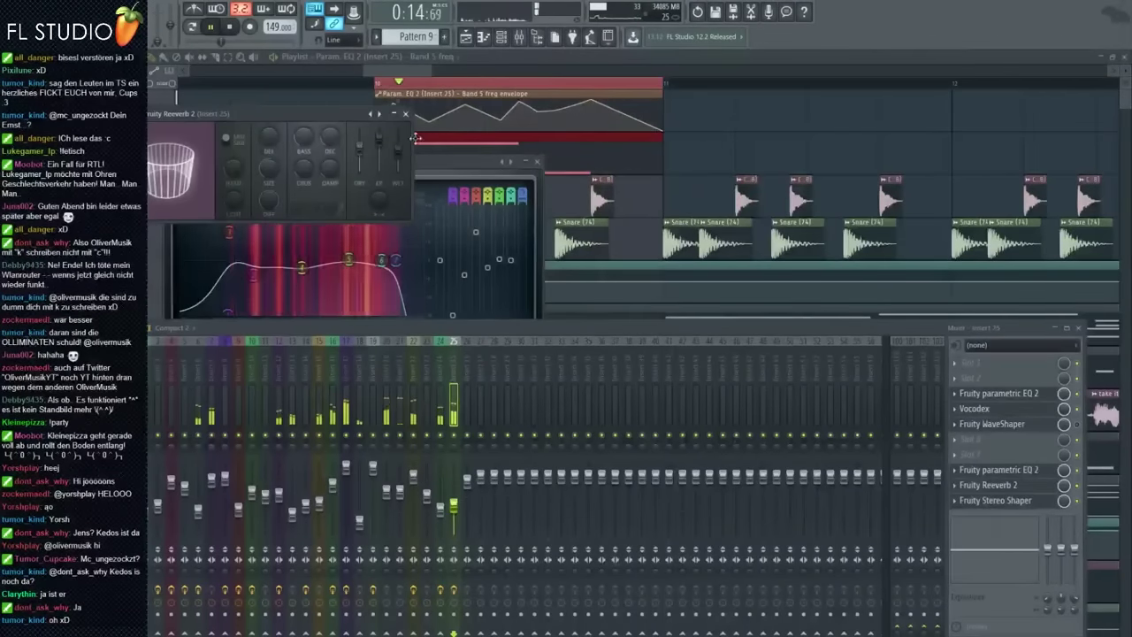
right_click(165, 40)
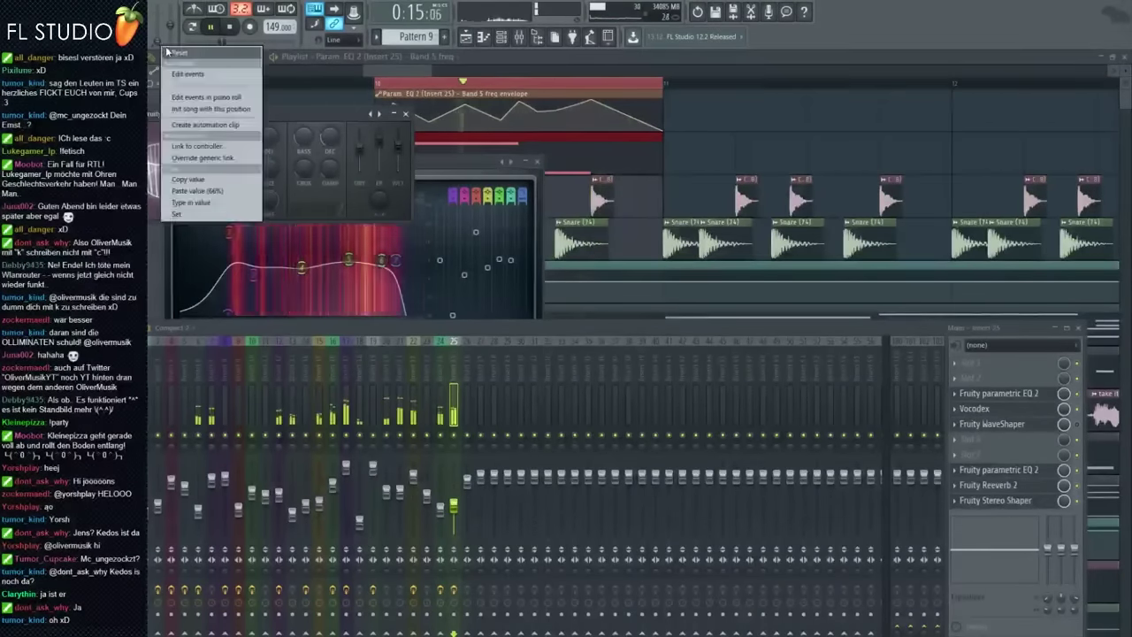
click(176, 53)
Clear the bar 10 loop selection and copy the Pattern 9 clip with its Band 5 freq envelope to bar 12
right_click(729, 151)
scroll(667, 153, down, 3)
scroll(559, 158, down, 3)
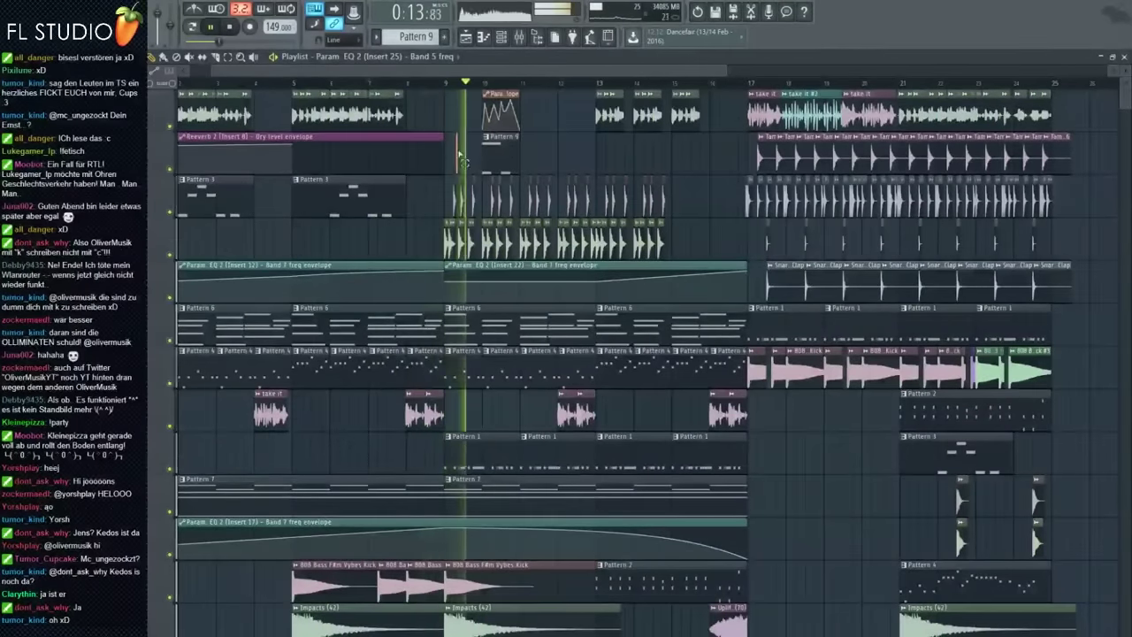
scroll(460, 159, up, 2)
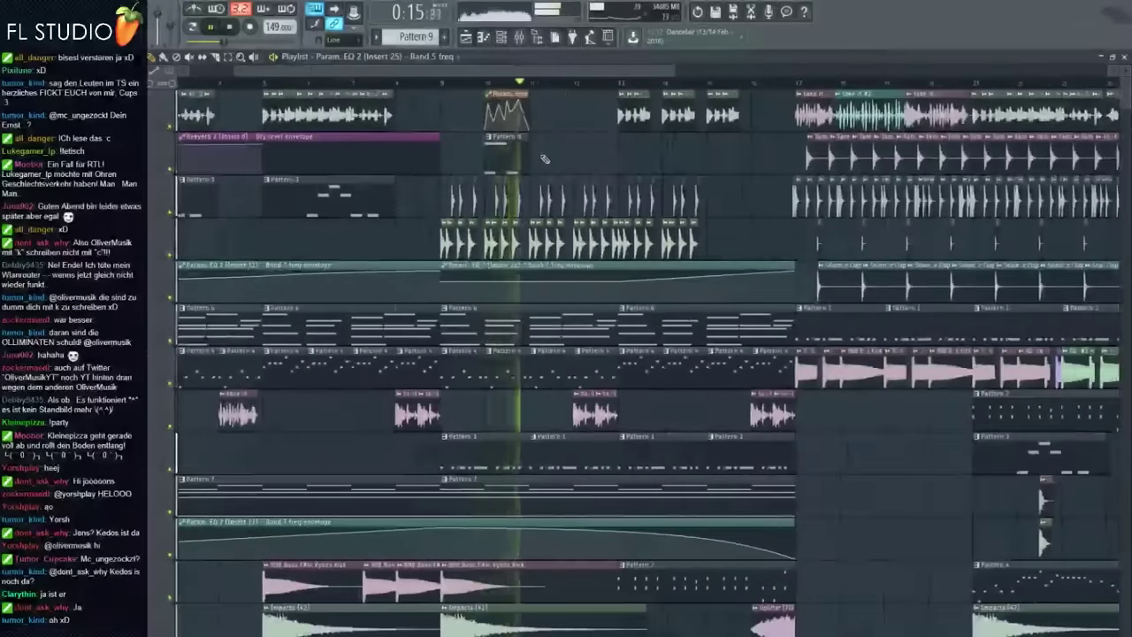
scroll(545, 159, up, 2)
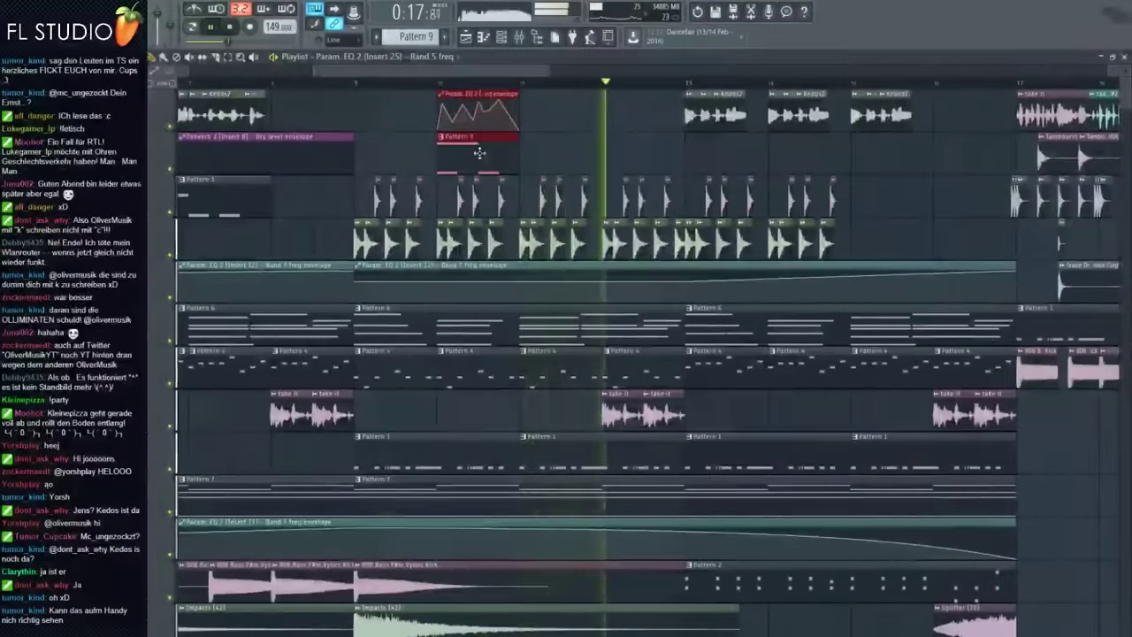
mouse_move(468, 152)
mouse_down()
mouse_move(657, 152)
mouse_move(920, 184)
mouse_move(629, 165)
mouse_up()
key(ctrl+d)
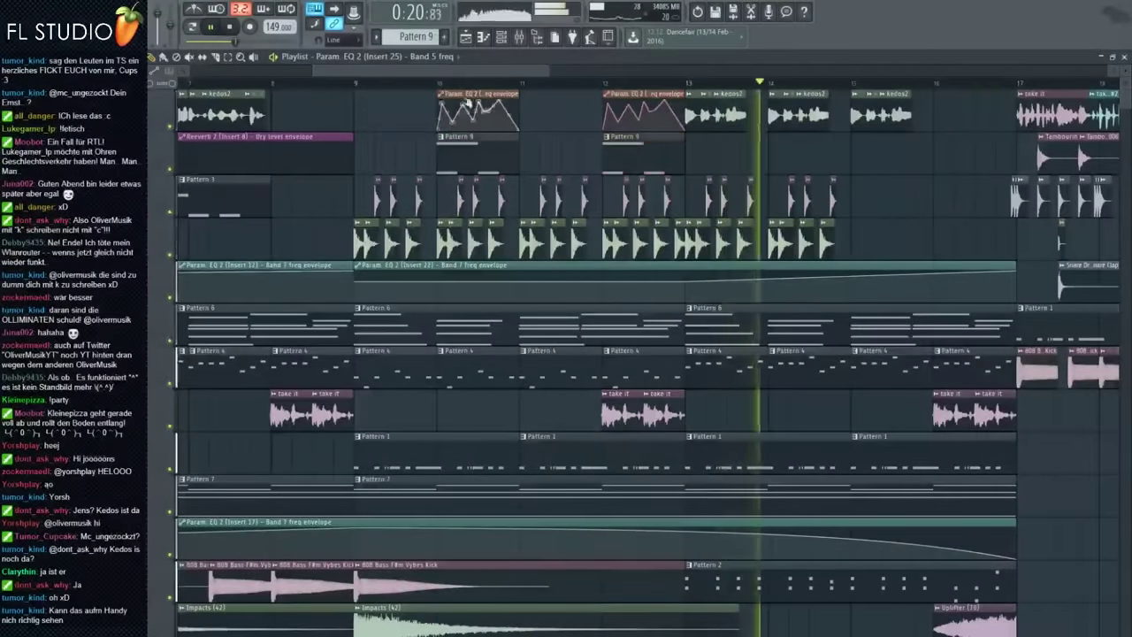
Play from bar 9 and place Pattern 9 clips in bars 9 and 10
click(306, 84)
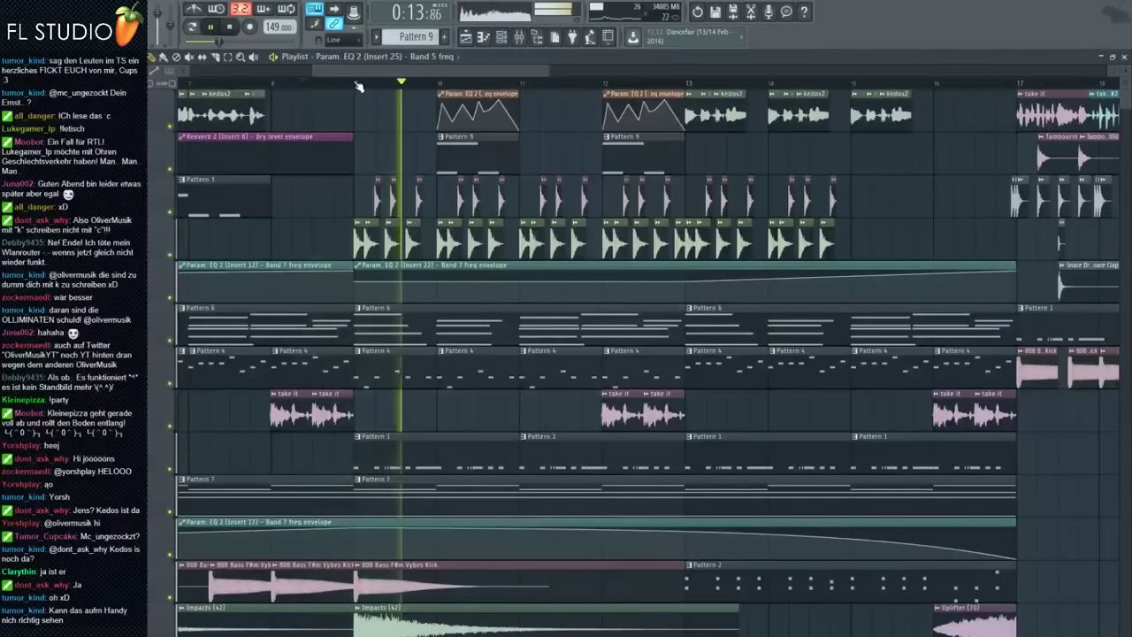
click(358, 84)
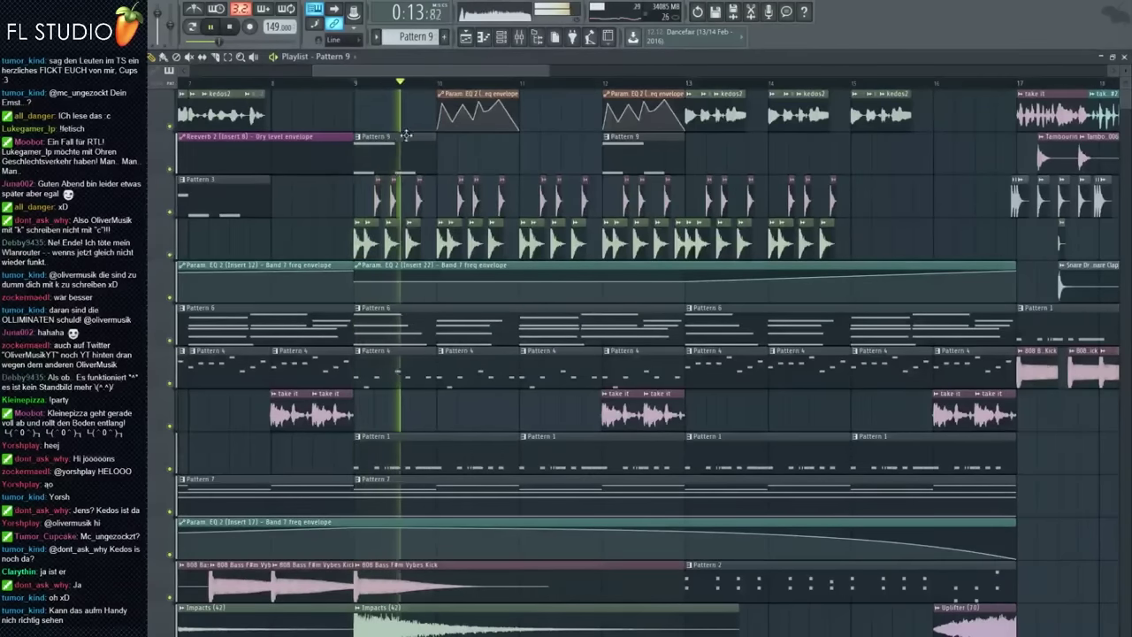
click(489, 146)
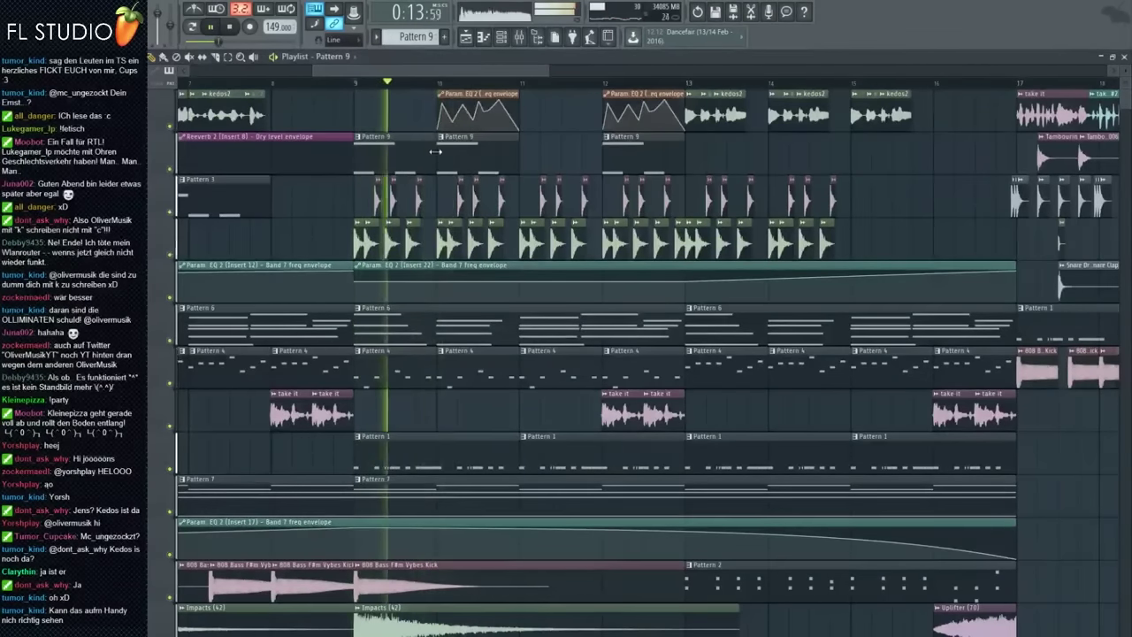
Clone Pattern 9 as Pattern 10 and replace the bar 9 clip with the clone
double_click(369, 151)
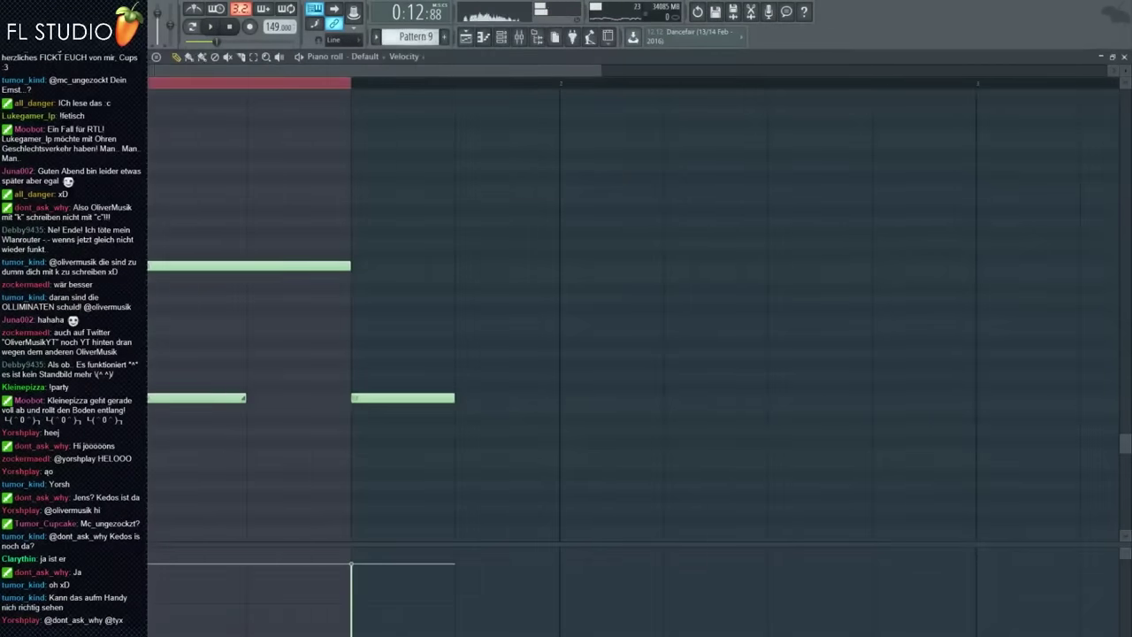
right_click(424, 37)
click(493, 122)
key(Escape)
click(355, 122)
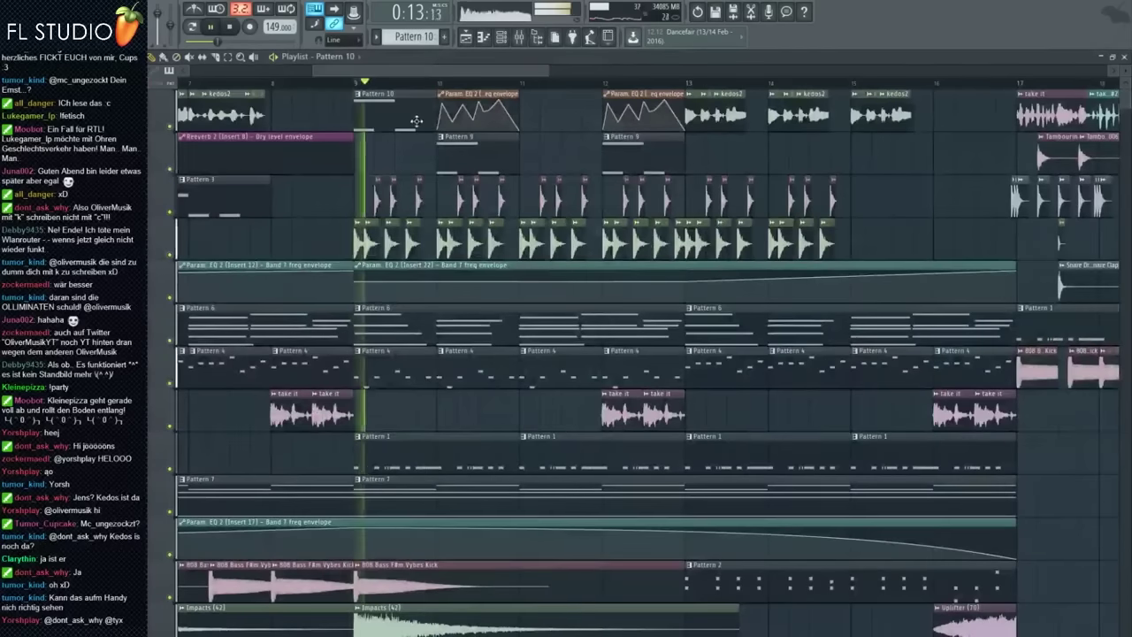
drag(379, 146, 377, 160)
In Pattern 10's piano roll, raise the low note at the bar's start by seven semitones
key(space)
key(space)
double_click(367, 154)
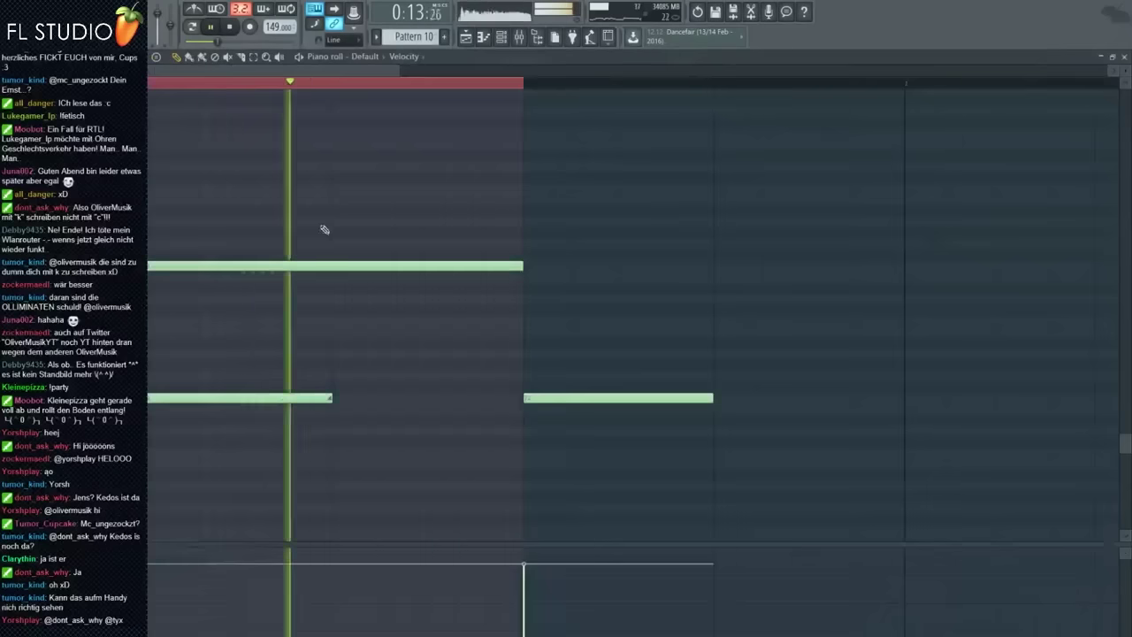
scroll(265, 301, down, 2)
key(space)
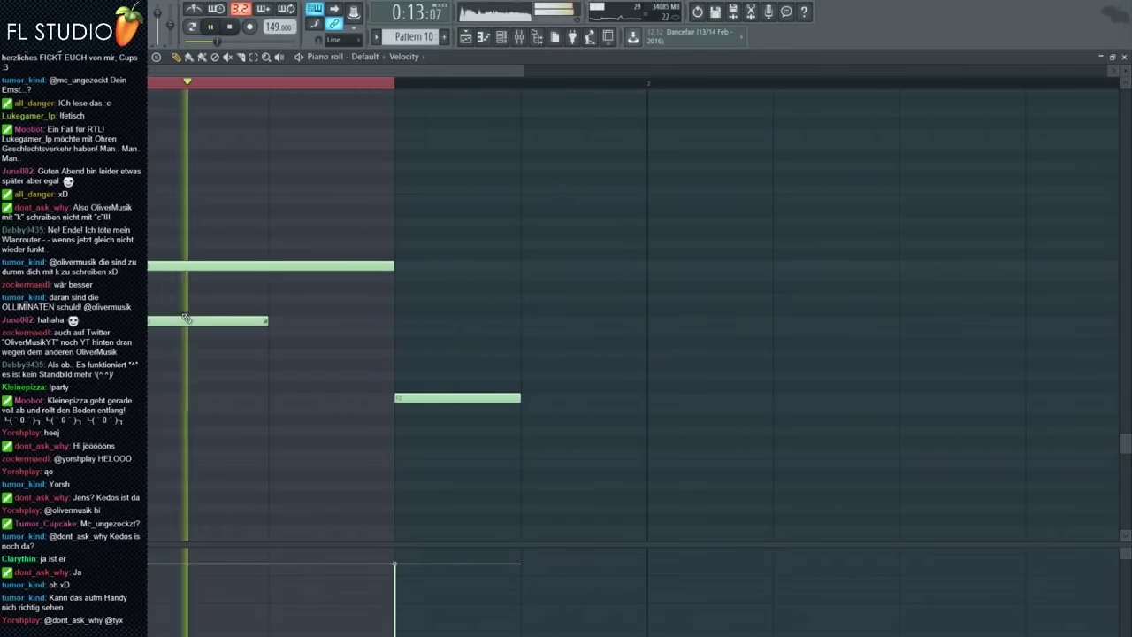
Keep Pattern 10 as a half-bar clip in bar 9, copy it to bar 11 and listen to the arrangement
click(467, 39)
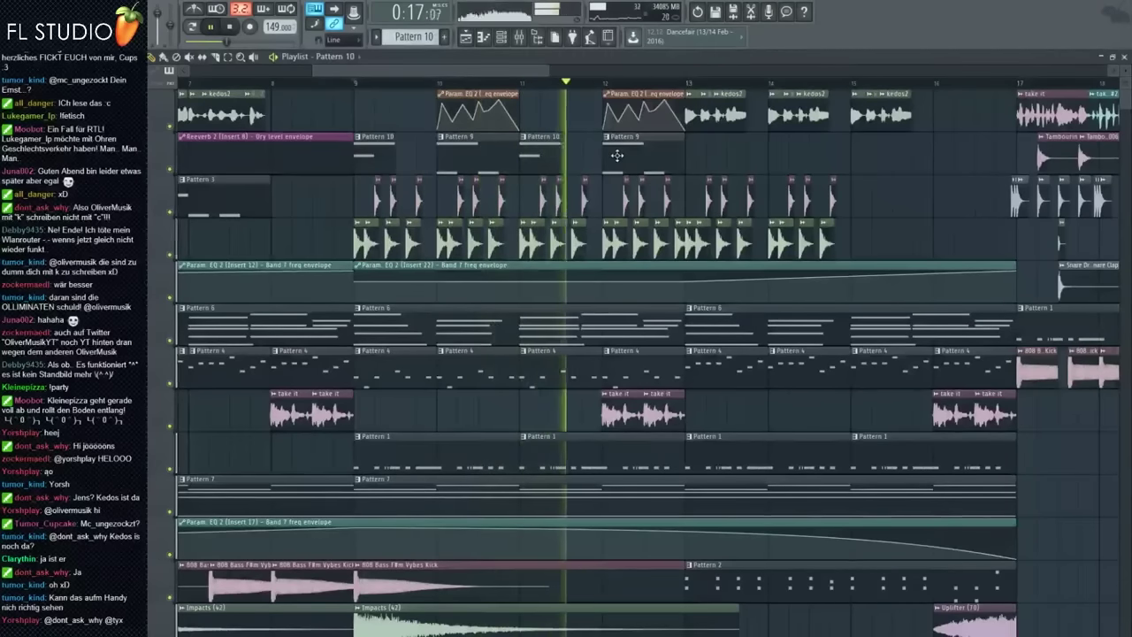
scroll(615, 152, down, 2)
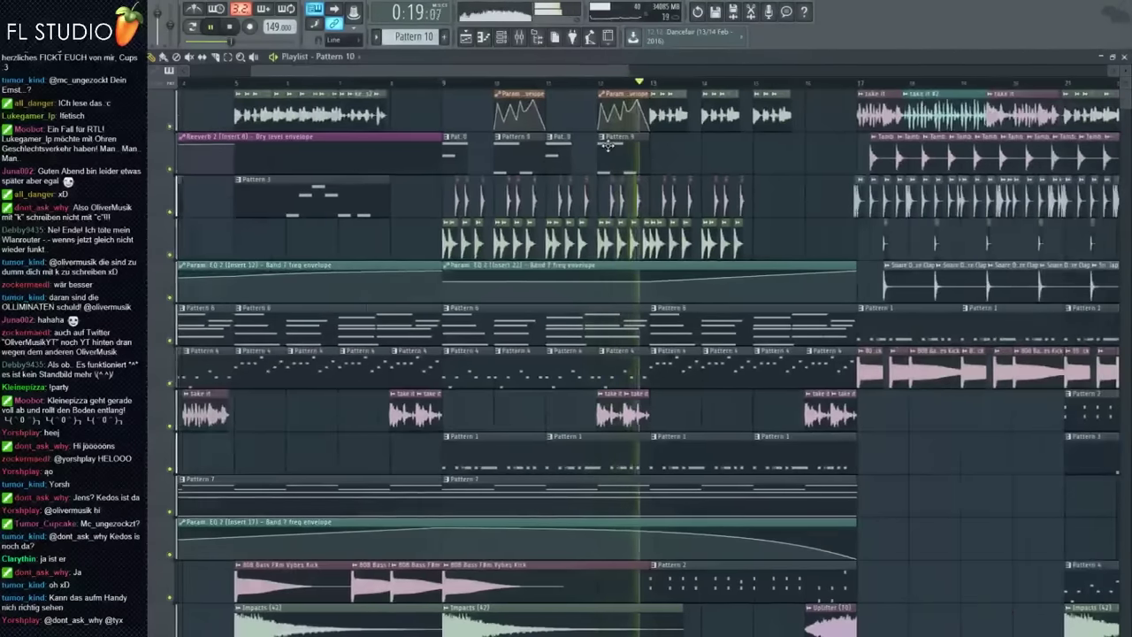
scroll(611, 149, down, 2)
scroll(611, 166, up, 5)
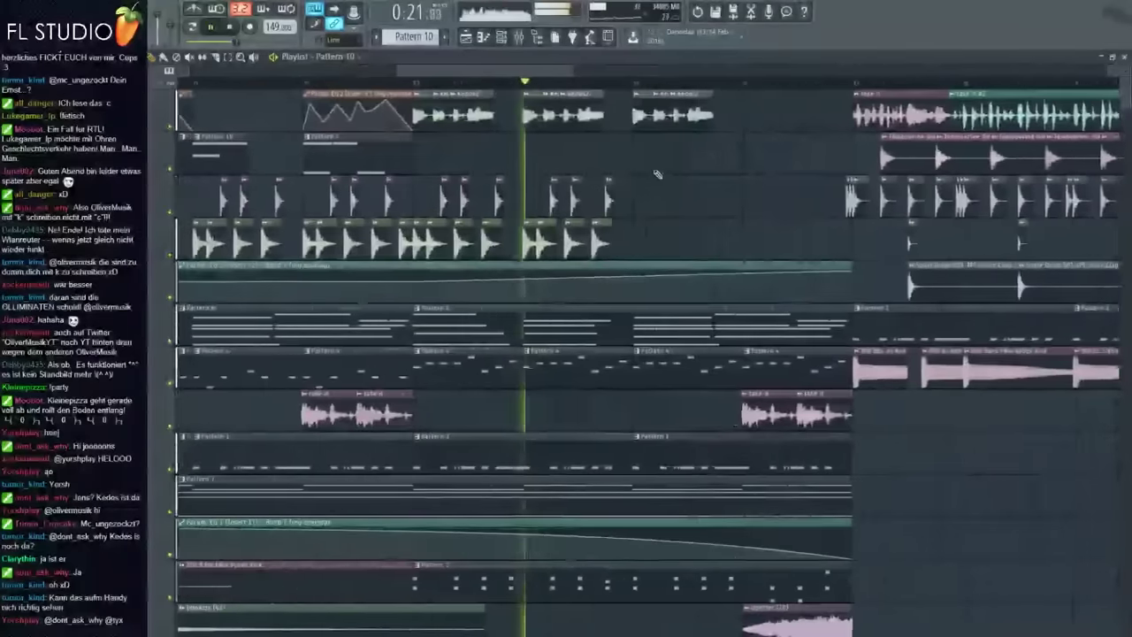
Play from bar 13 and place a kedos2 clip on the second playlist track near the end of that bar
click(416, 83)
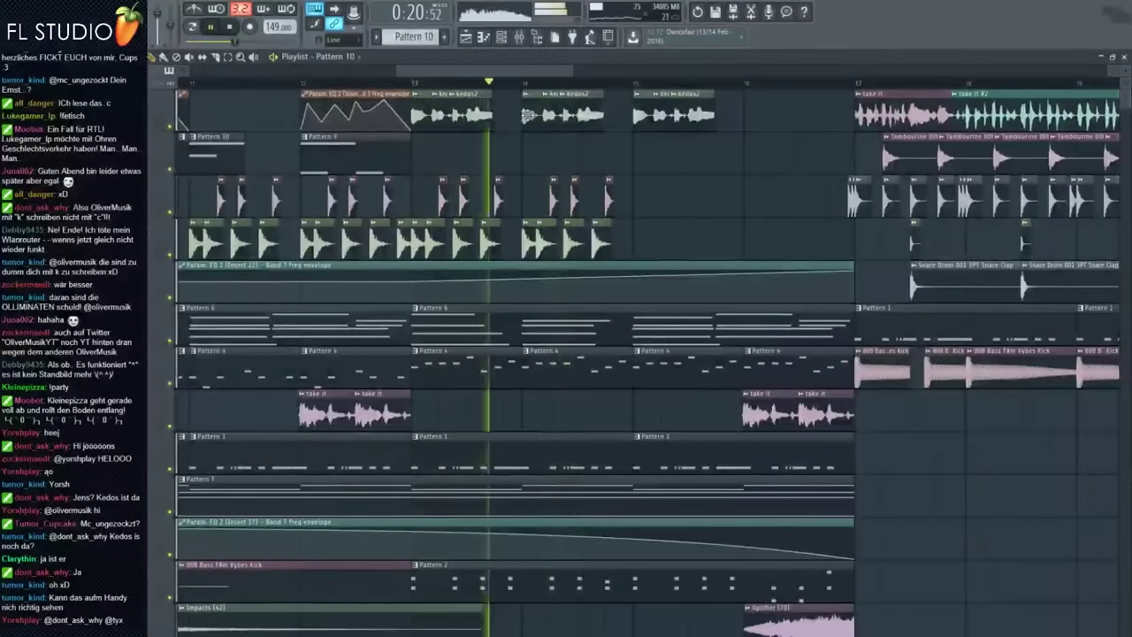
key(space)
scroll(489, 119, up, 4)
drag(448, 118, 495, 165)
key(space)
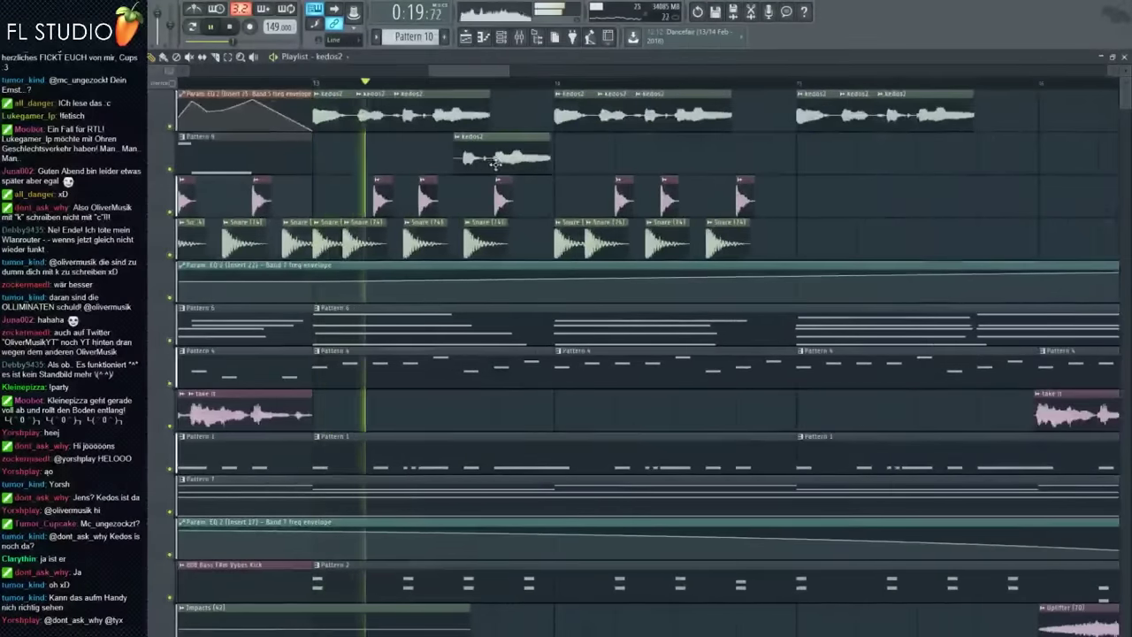
Delete the kedos2 clips in bars 14 and 15 from the first playlist track
scroll(458, 168, up, 4)
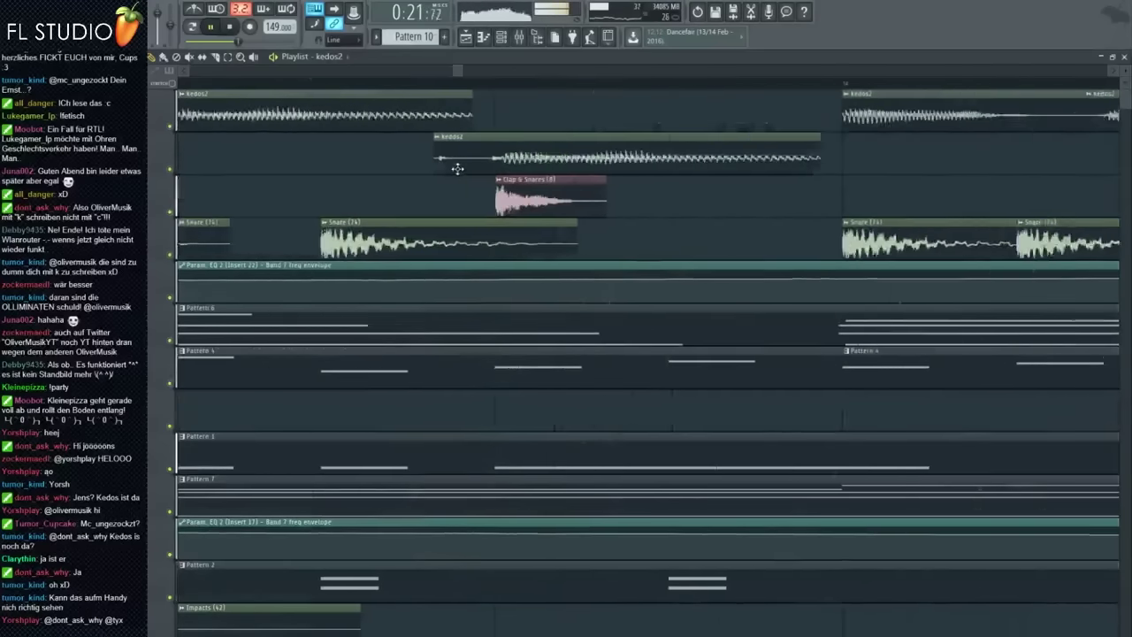
scroll(458, 169, up, 1)
scroll(496, 152, down, 8)
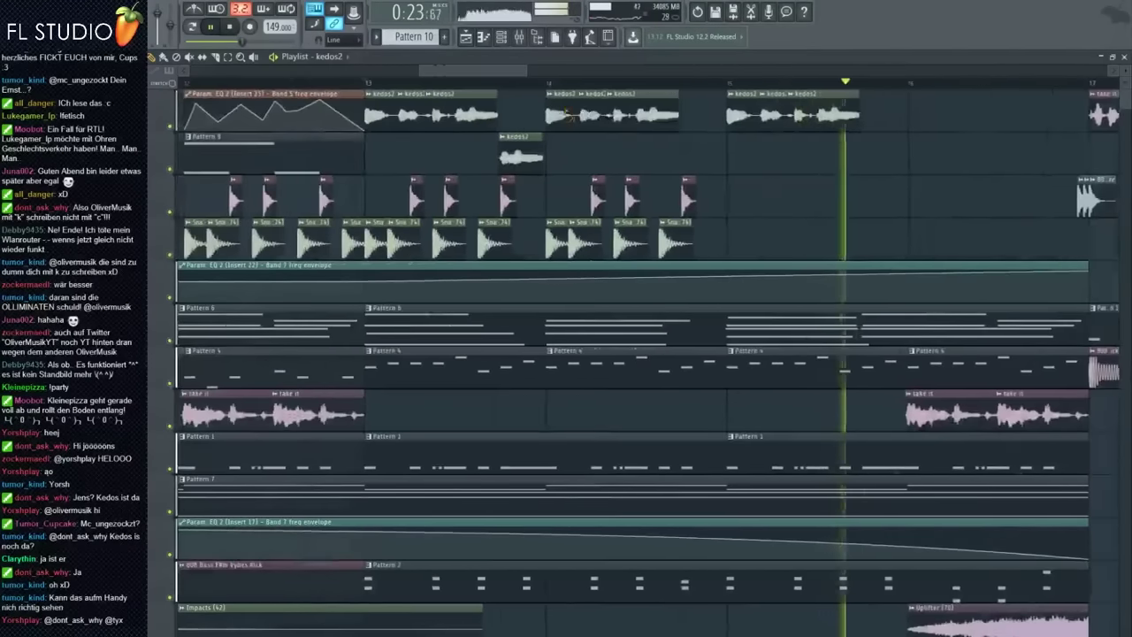
right_click(567, 116)
scroll(544, 144, down, 4)
scroll(411, 119, down, 2)
Play the arrangement from near its beginning through bar 7 and review the transition into bar 9
click(296, 84)
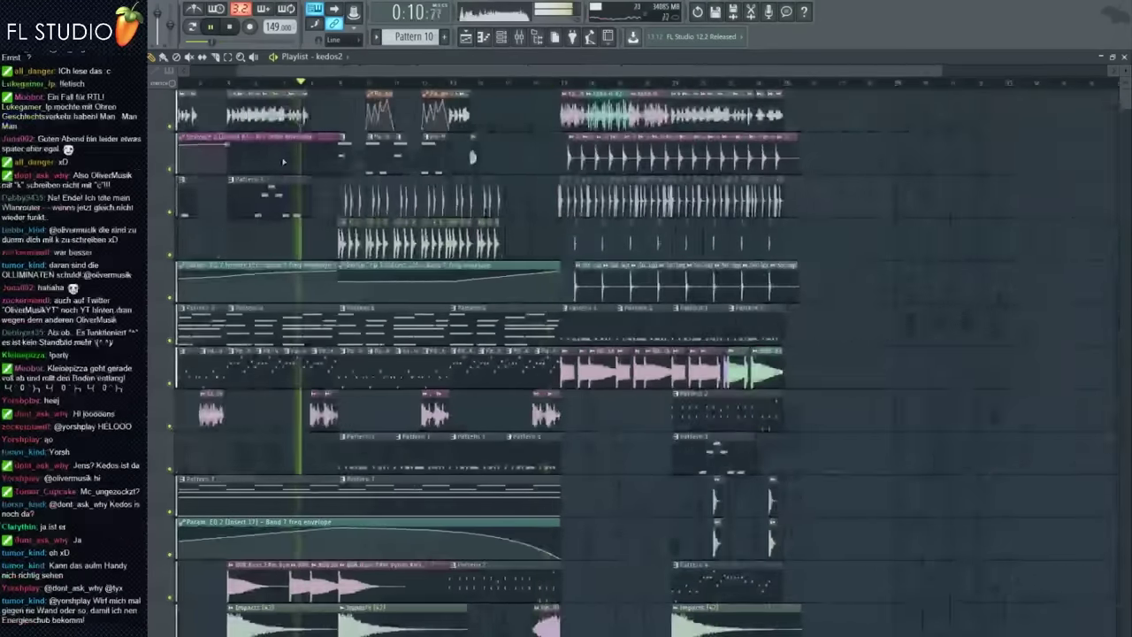
scroll(296, 188, up, 1)
scroll(332, 230, down, 2)
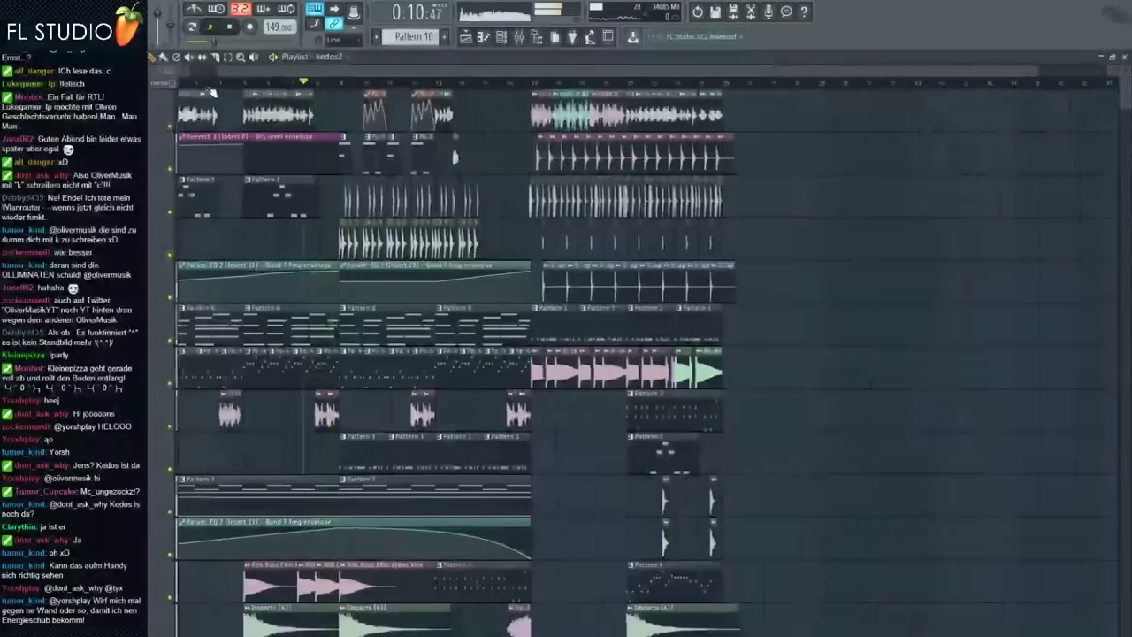
key(space)
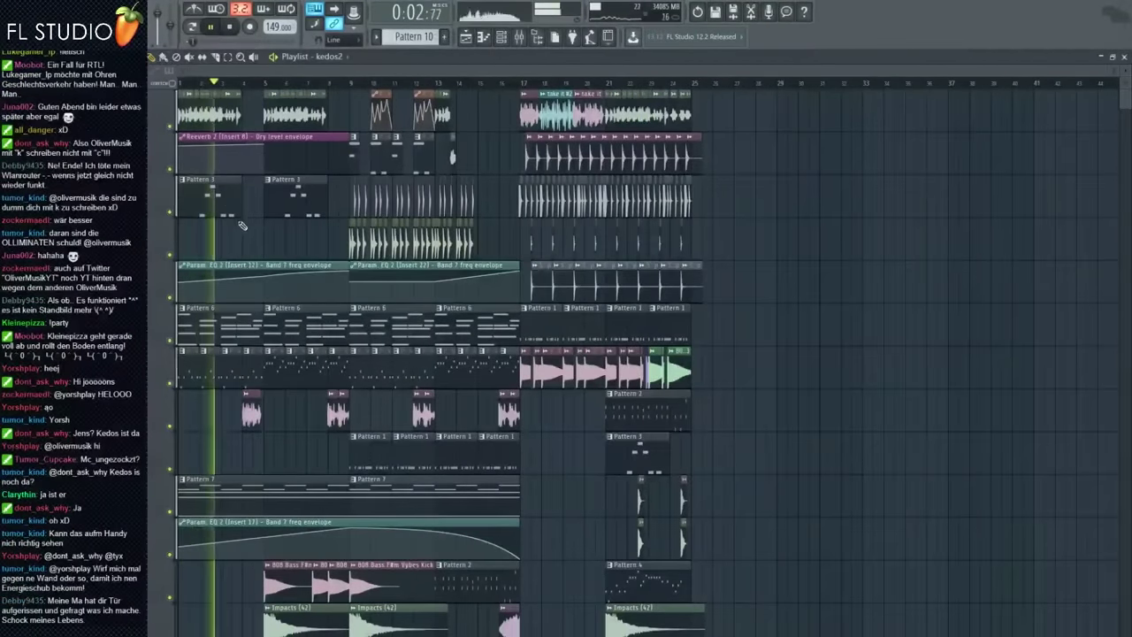
scroll(227, 238, up, 2)
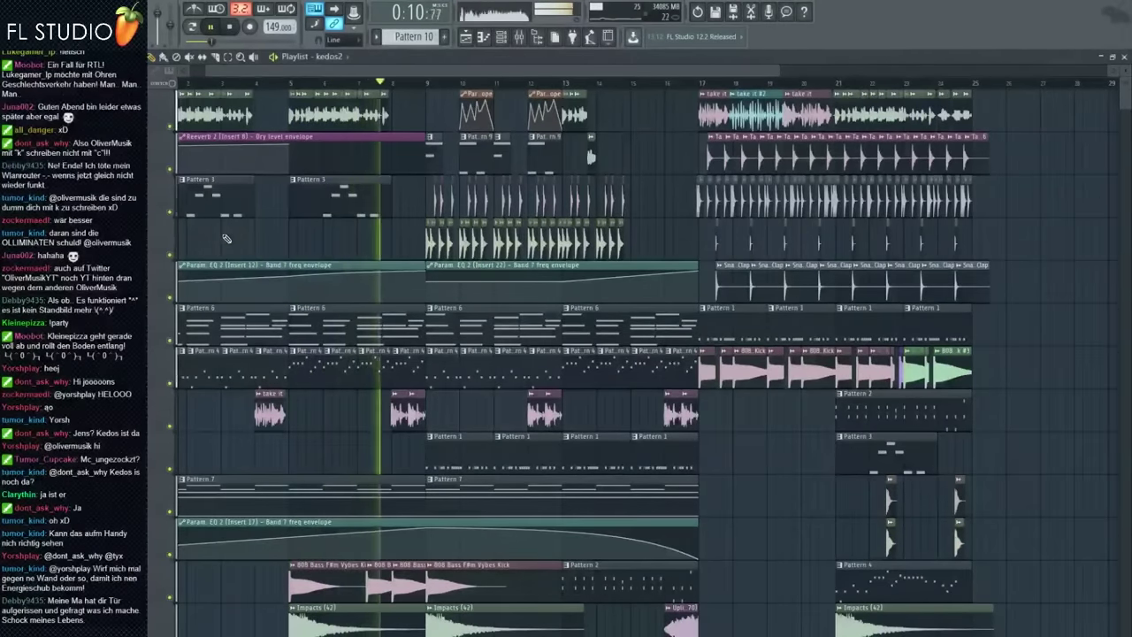
click(385, 86)
scroll(734, 292, up, 3)
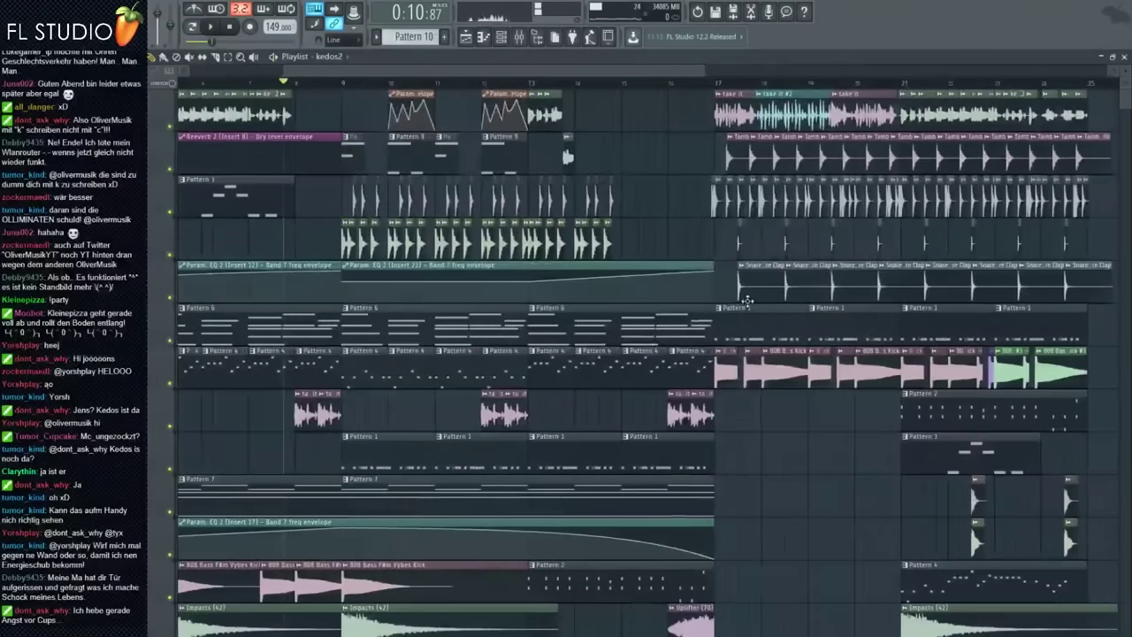